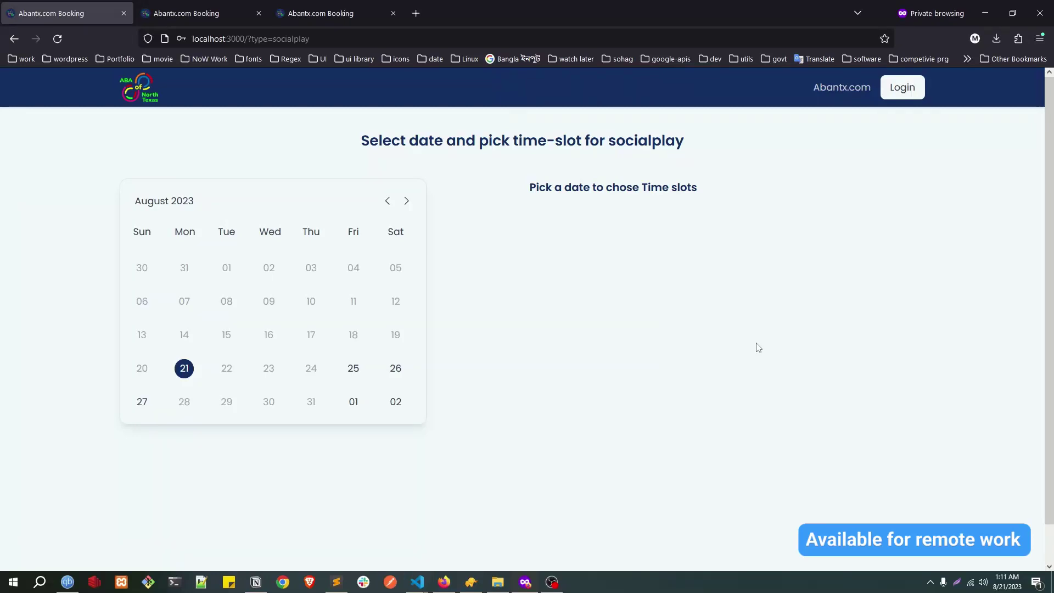
# Step: Point out the page heading and the socialplay type in the page address
pyautogui.tripleClick(537, 141)
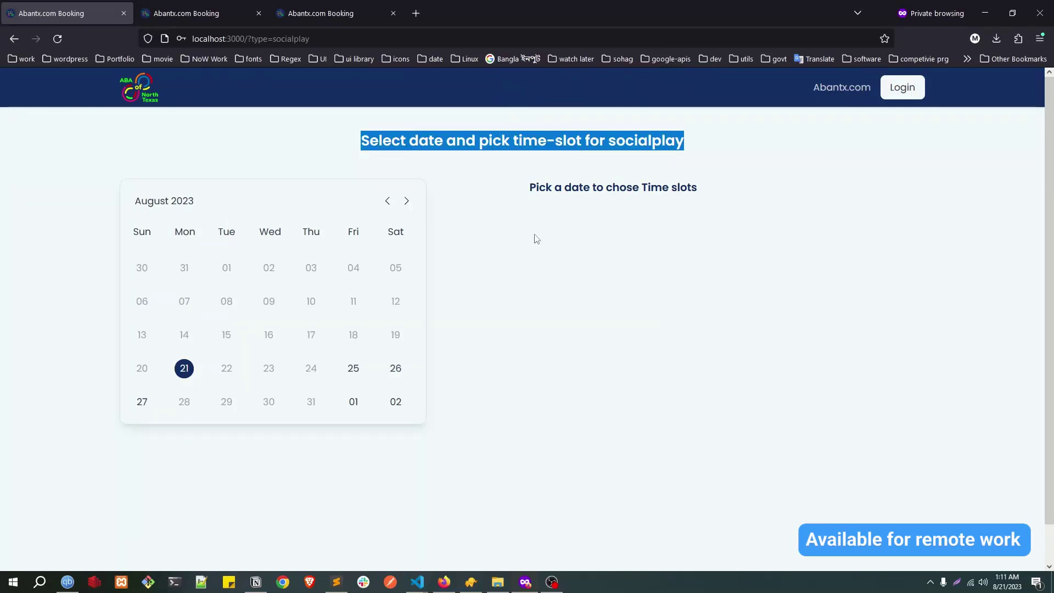
pyautogui.click(512, 294)
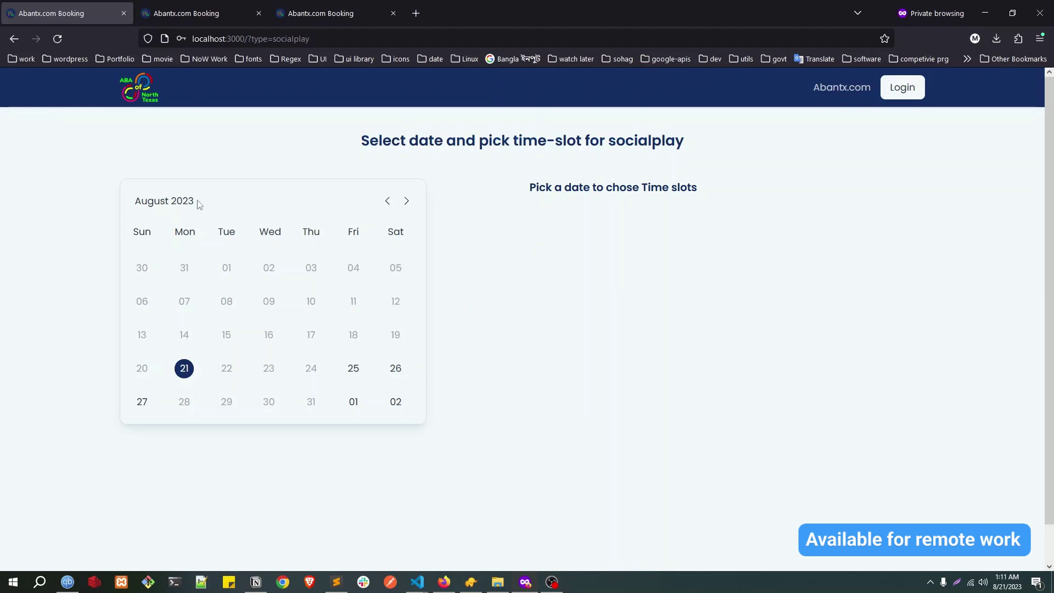
pyautogui.doubleClick(383, 140)
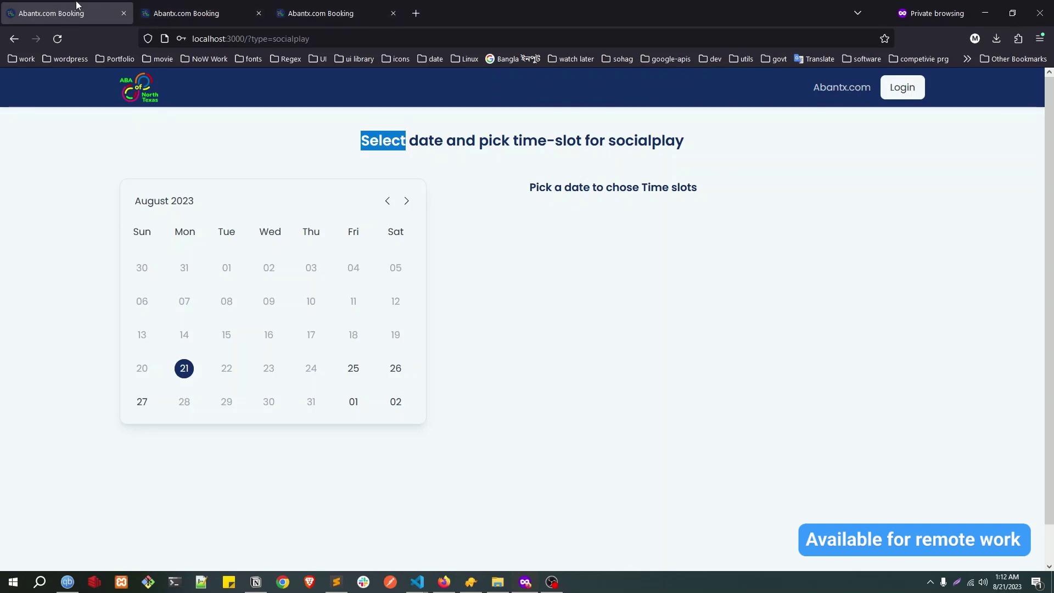
pyautogui.doubleClick(278, 37)
pyautogui.click(79, 161)
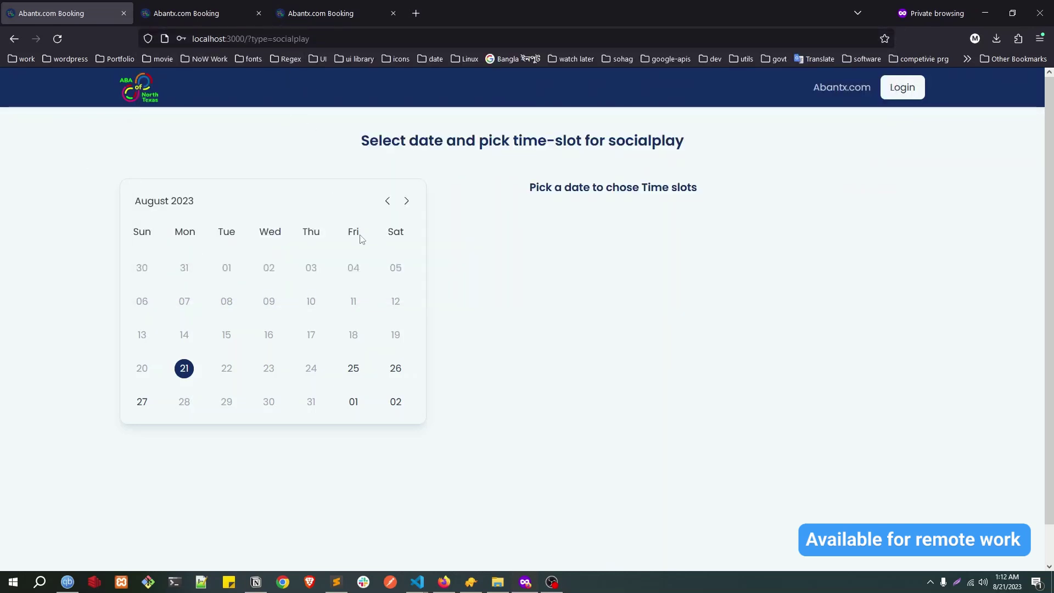
# Step: Compare the 25th and 26th on the calendar, then pick the 25th's 04:30 PM-06:30 PM slot
pyautogui.click(353, 370)
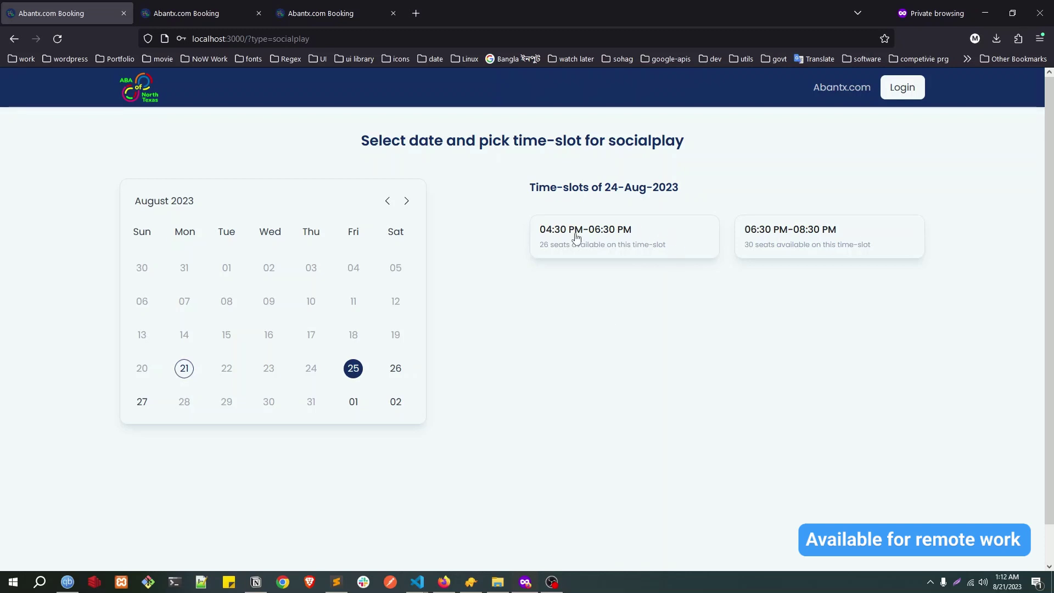
pyautogui.click(396, 369)
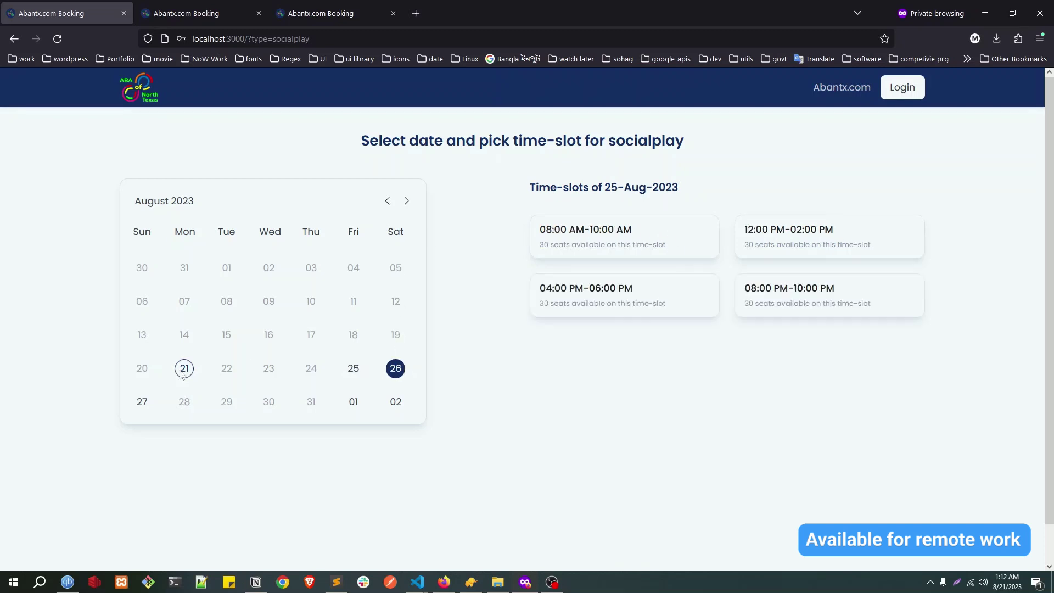
pyautogui.click(141, 402)
pyautogui.click(353, 367)
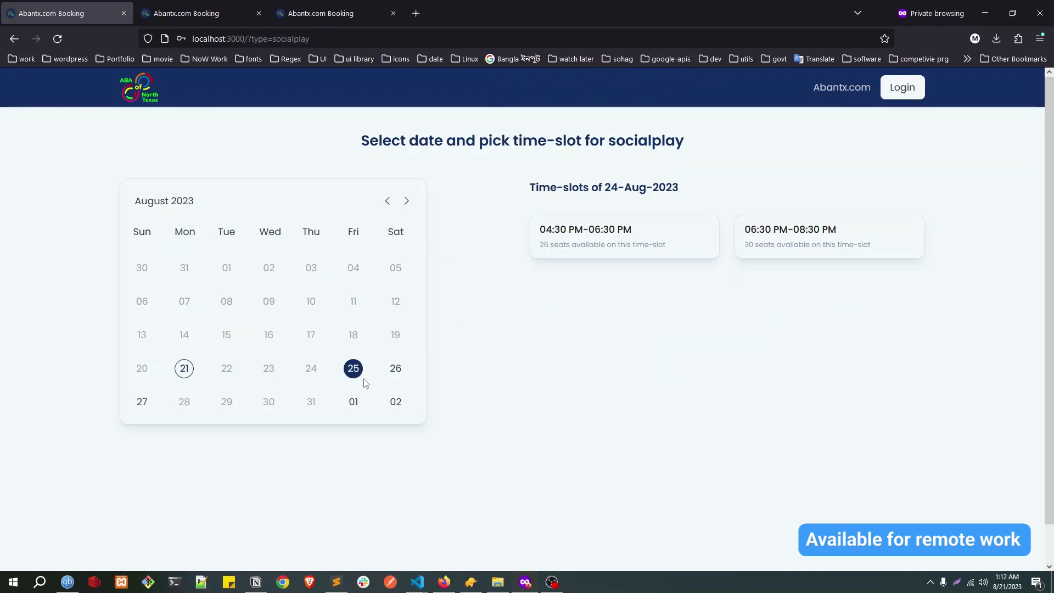
pyautogui.moveTo(352, 232); pyautogui.dragTo(363, 233)
pyautogui.click(570, 253)
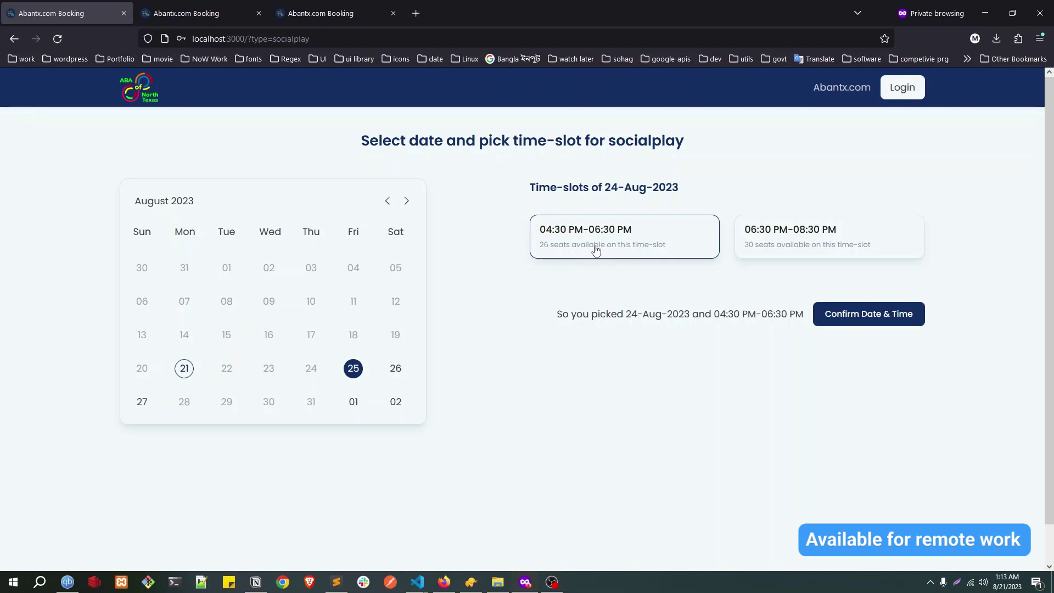
# Step: Confirm the chosen slot and enter the saved account email and password in the login dialog
pyautogui.click(871, 317)
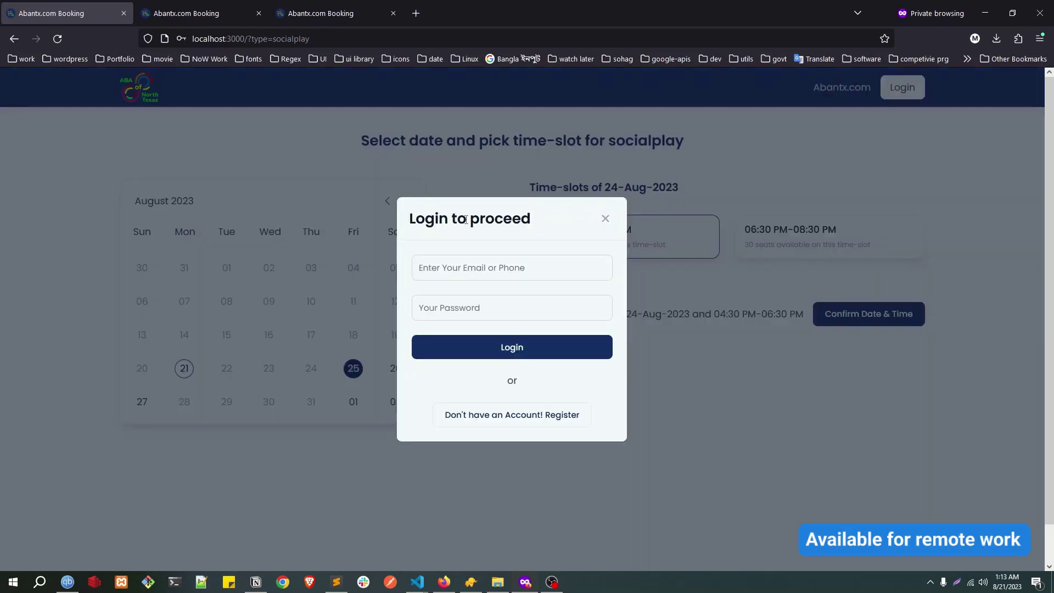
pyautogui.click(512, 273)
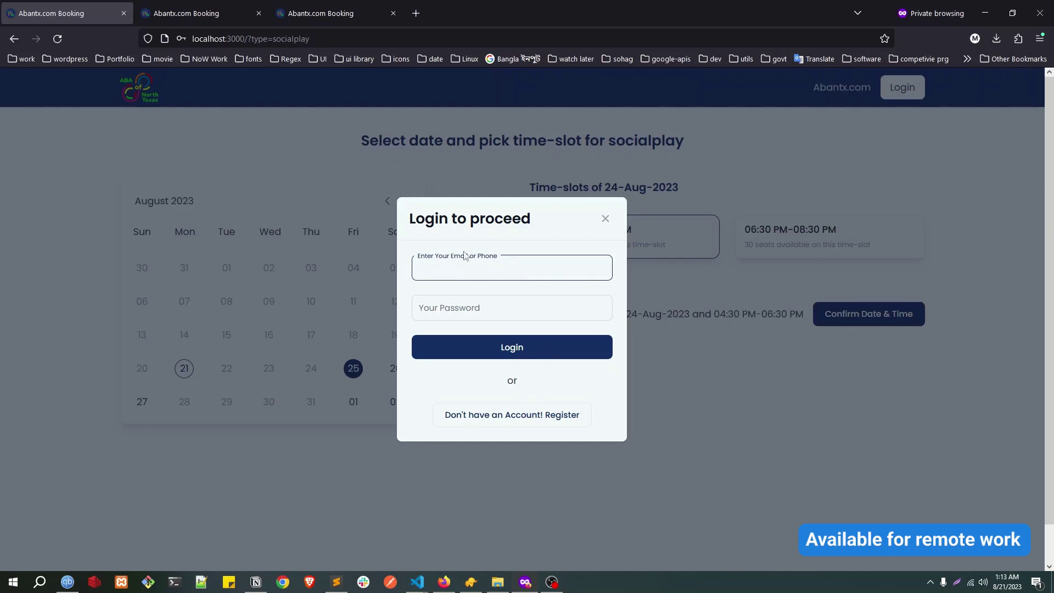
pyautogui.write('imm')
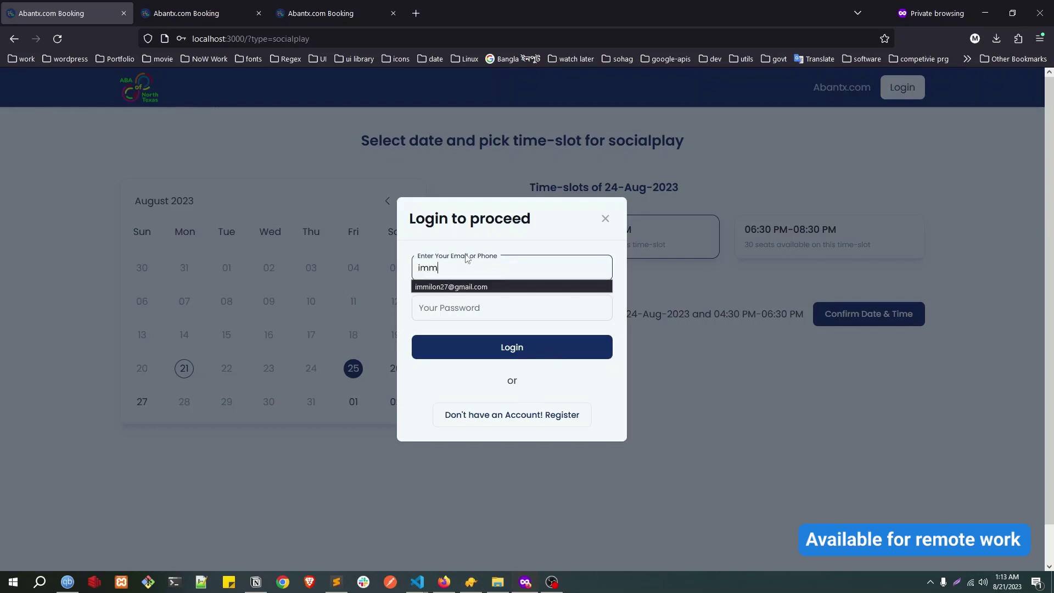
pyautogui.click(494, 287)
pyautogui.click(494, 310)
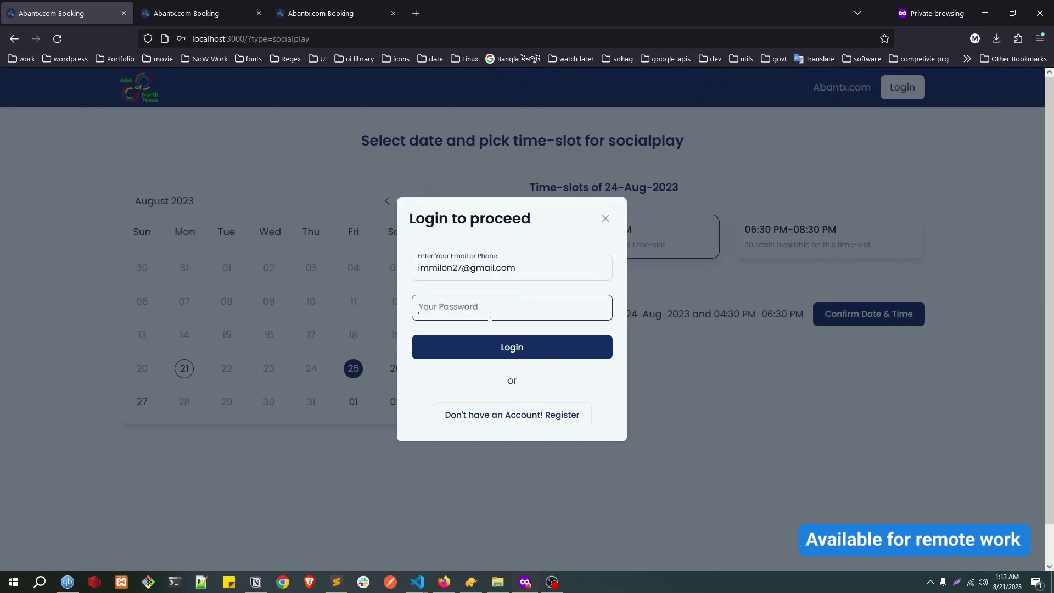
pyautogui.write('••')
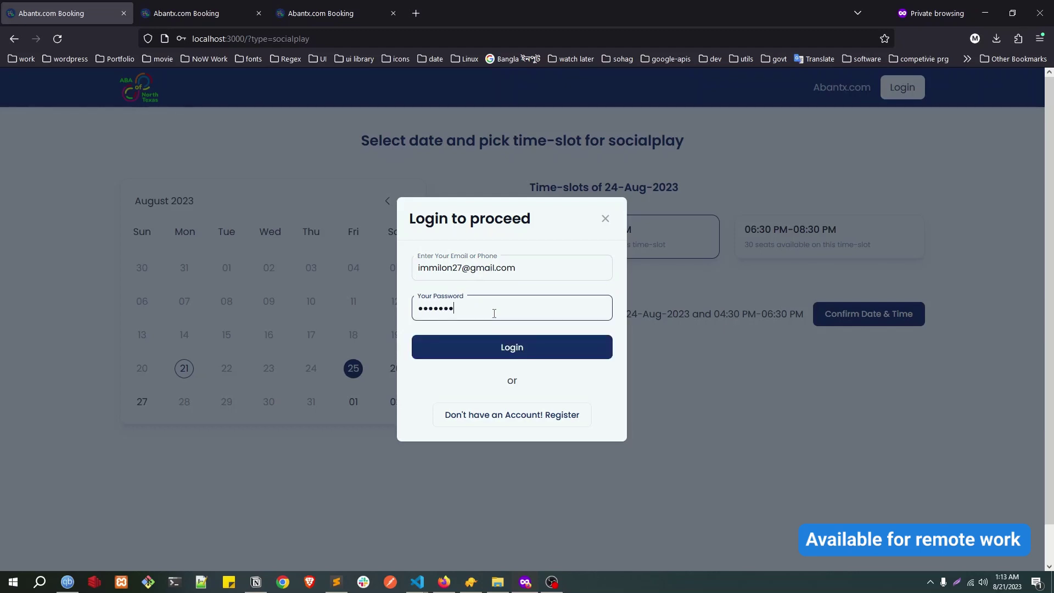
# Step: Log in and look over the prefilled parent information on the Social Play form
pyautogui.click(476, 349)
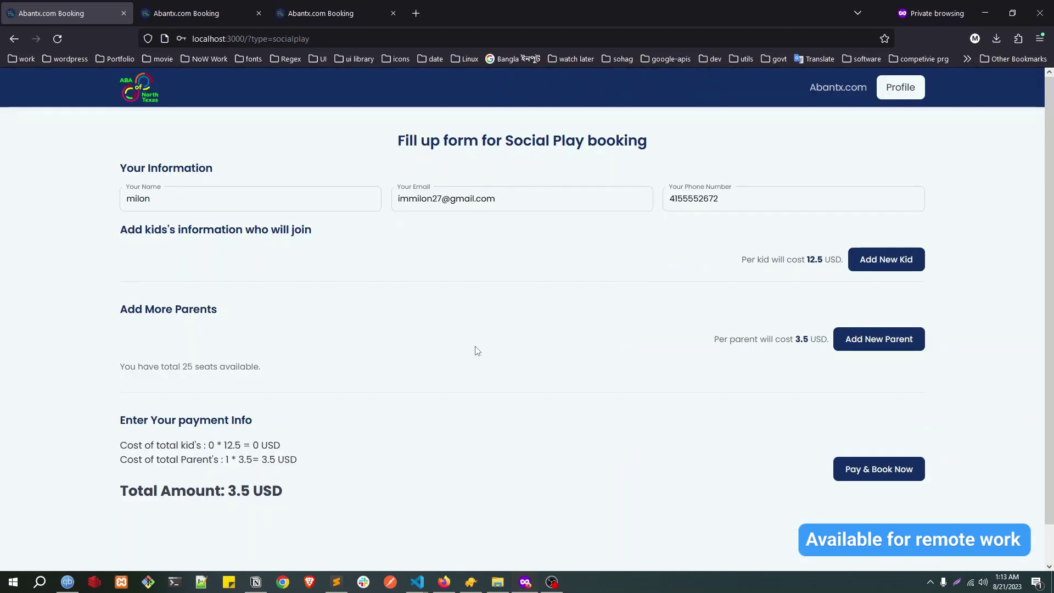
pyautogui.moveTo(123, 167); pyautogui.dragTo(199, 168)
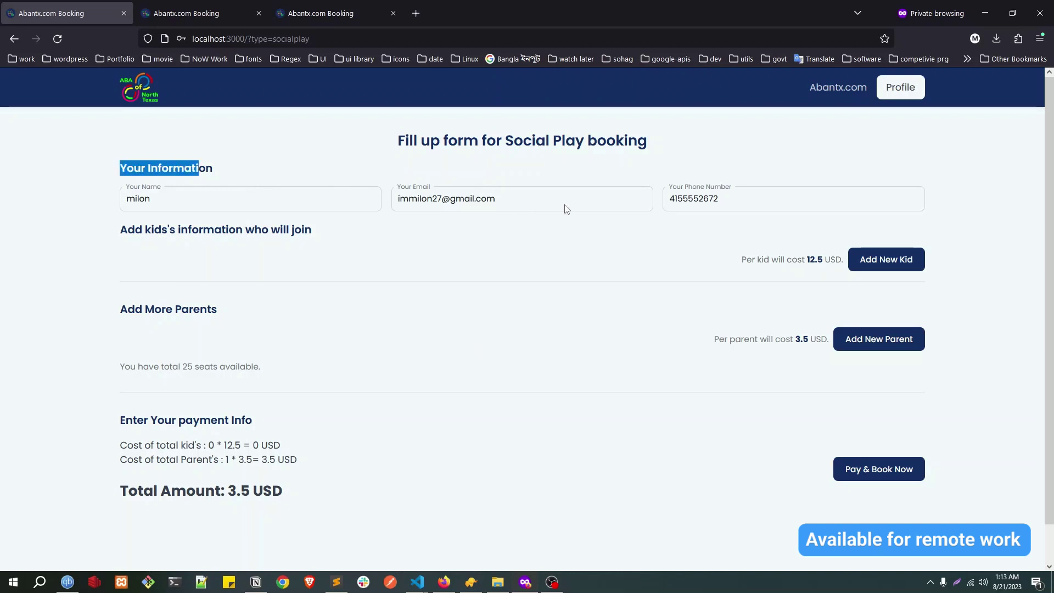
pyautogui.moveTo(738, 199); pyautogui.dragTo(434, 203)
pyautogui.click(196, 227)
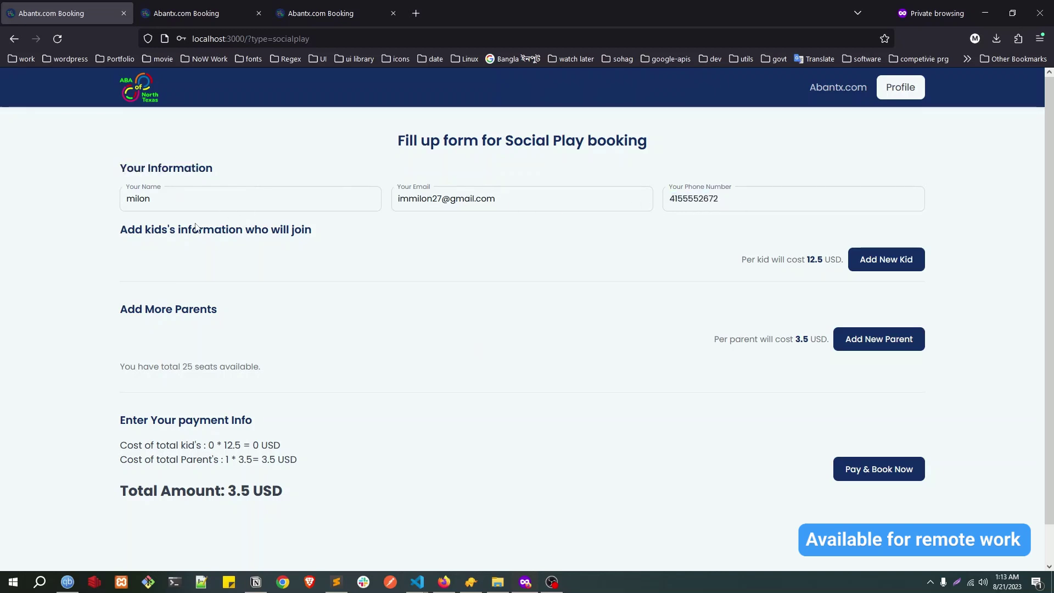
pyautogui.moveTo(121, 233); pyautogui.dragTo(358, 225)
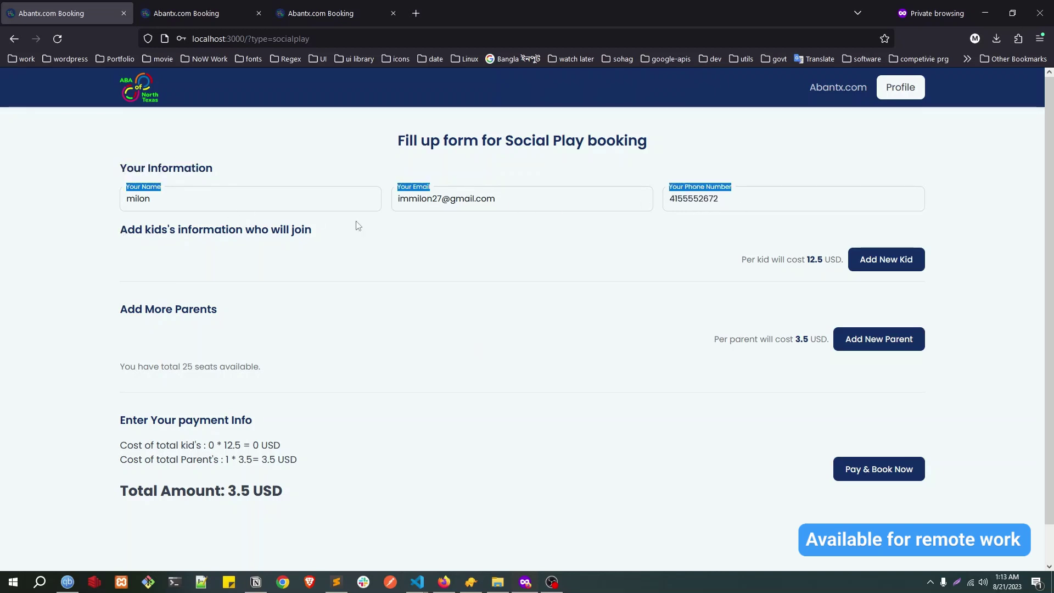
pyautogui.doubleClick(197, 231)
pyautogui.moveTo(146, 230); pyautogui.dragTo(238, 229)
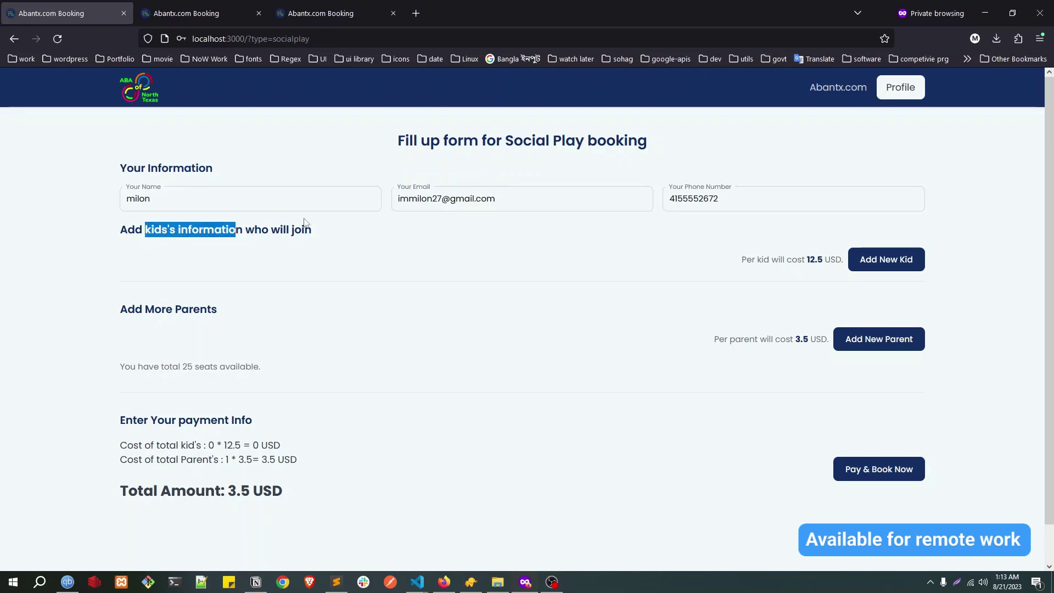
# Step: Add a kid named 'my-kid' with relation son and accept the waiver
pyautogui.click(887, 260)
pyautogui.click(226, 260)
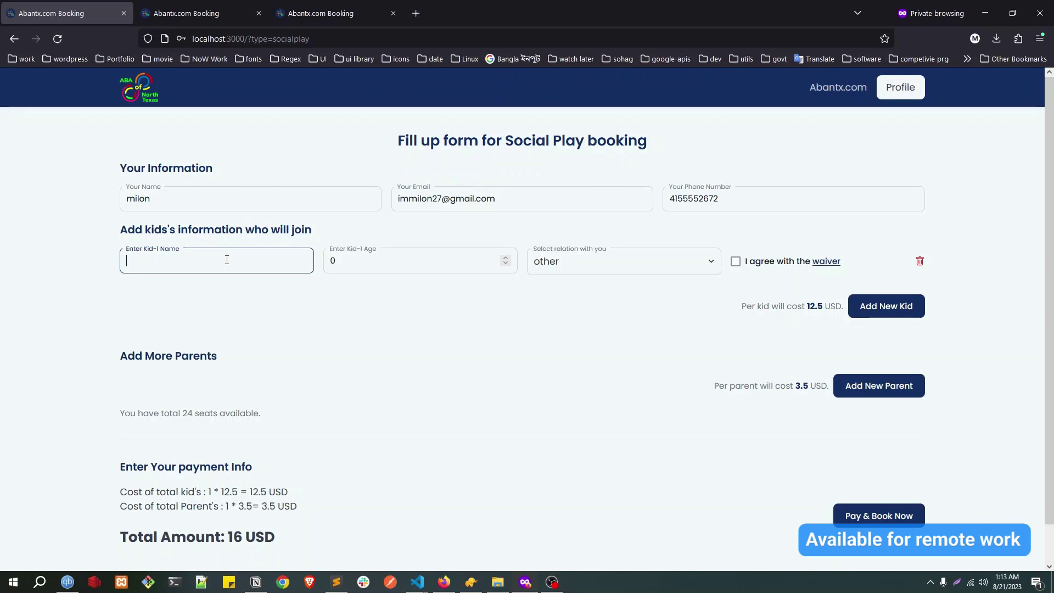
pyautogui.write('my-kid')
pyautogui.press('Tab')
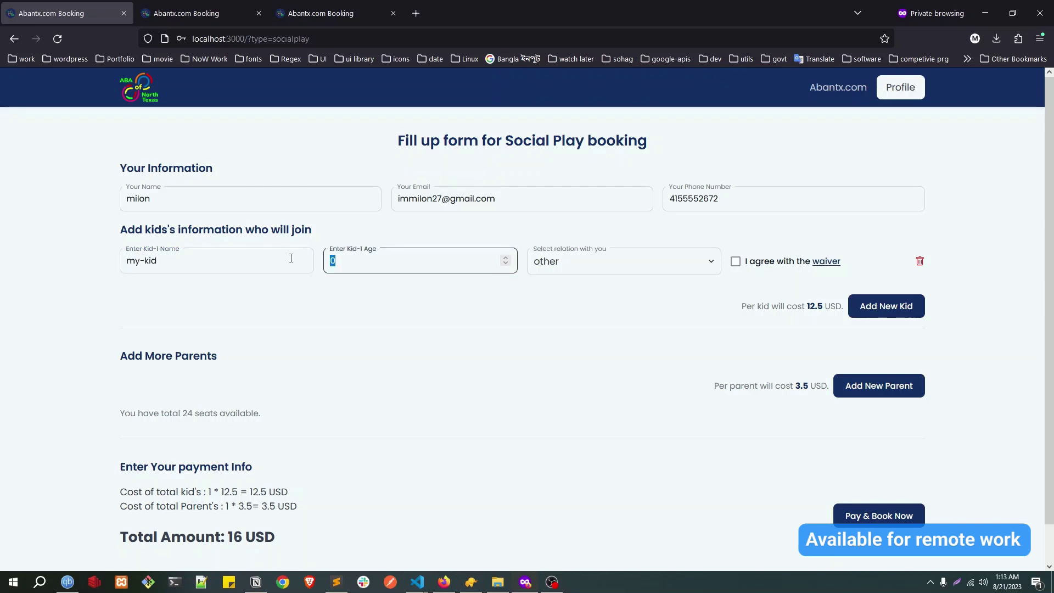
pyautogui.click(641, 258)
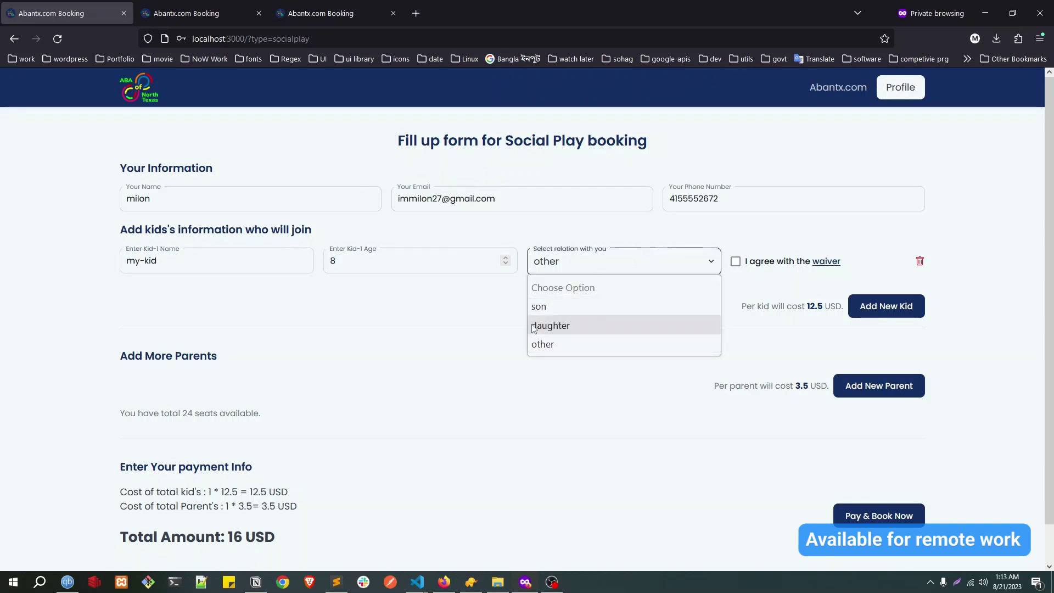
pyautogui.click(558, 301)
pyautogui.click(736, 261)
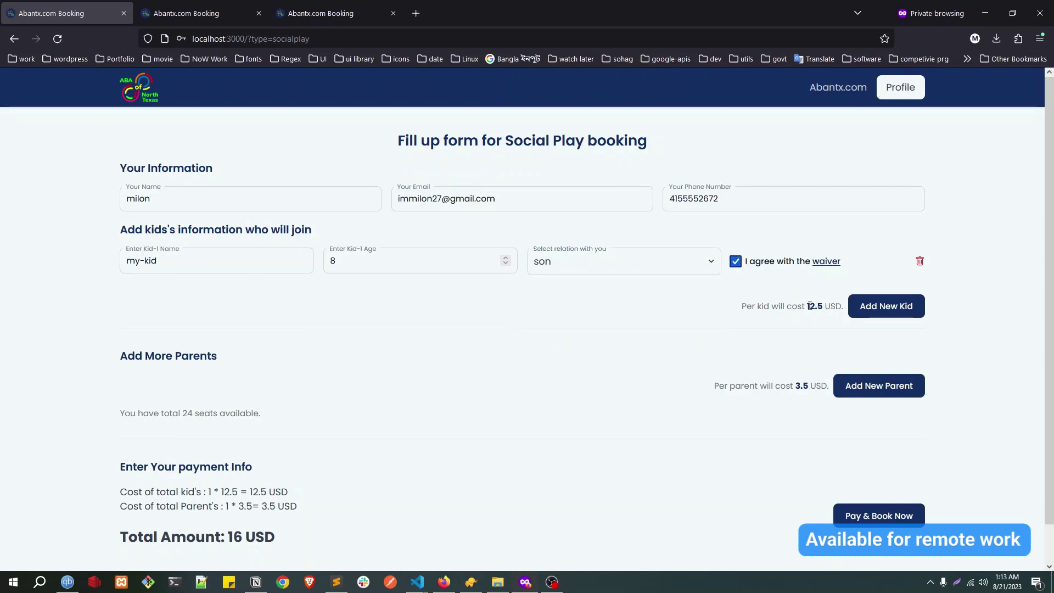
# Step: Paste in an extra parent's name, check the 17 USD total, and proceed to payment
pyautogui.moveTo(809, 306); pyautogui.dragTo(825, 306)
pyautogui.moveTo(135, 357); pyautogui.dragTo(212, 356)
pyautogui.scroll(-1, 156, 317)
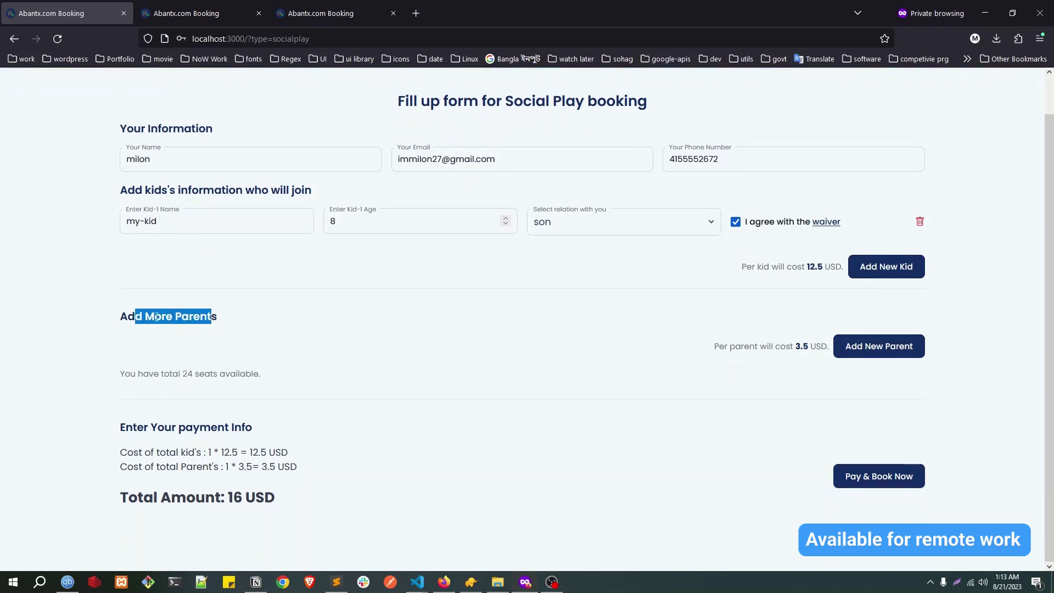
pyautogui.click(865, 354)
pyautogui.write('kid parent - 1')
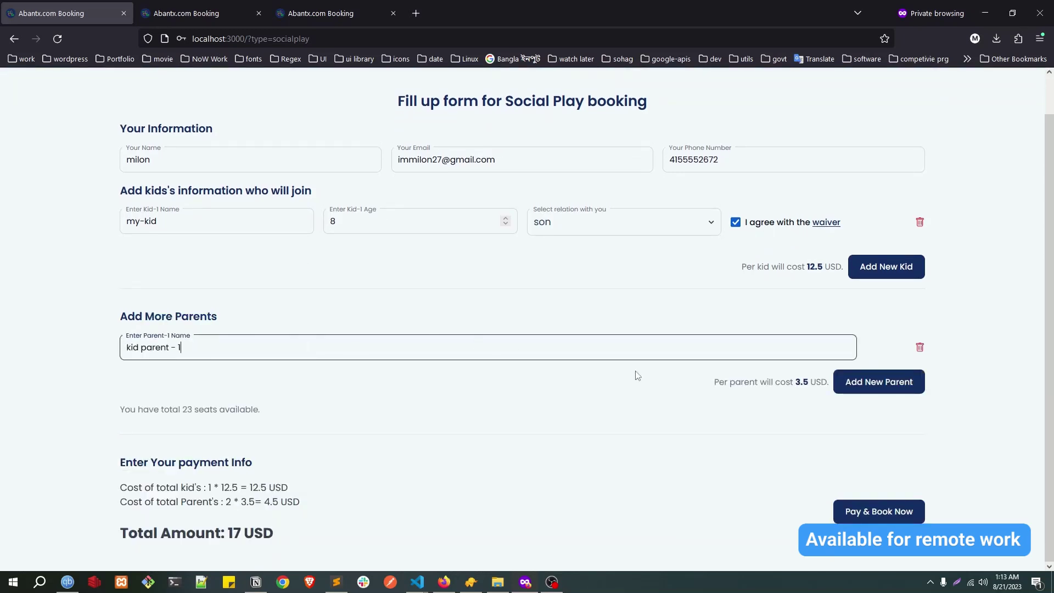
pyautogui.moveTo(794, 382); pyautogui.dragTo(808, 382)
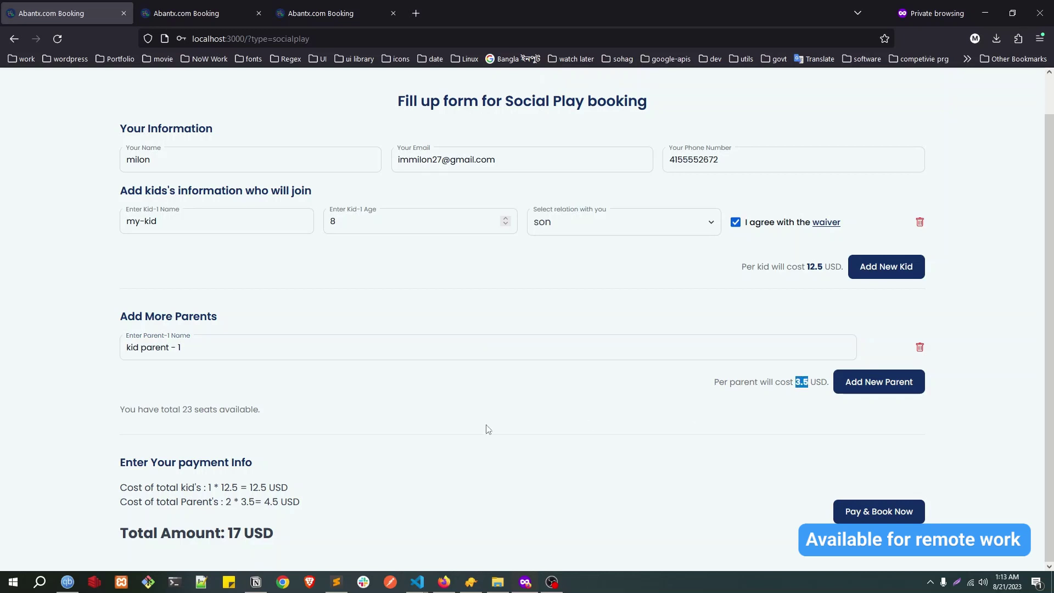
pyautogui.moveTo(227, 531); pyautogui.dragTo(241, 531)
pyautogui.doubleClick(234, 530)
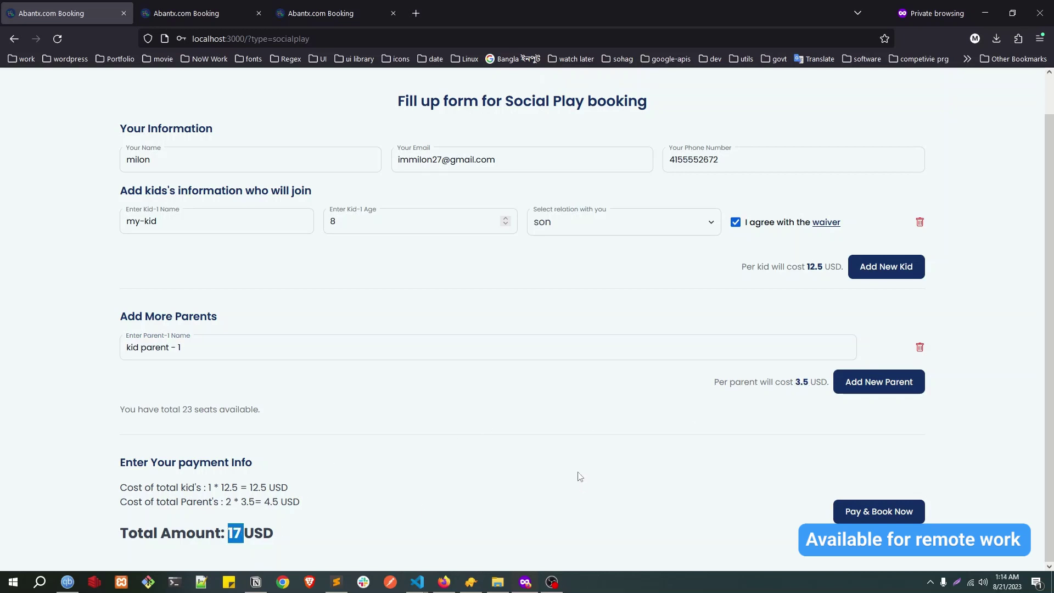
pyautogui.click(874, 512)
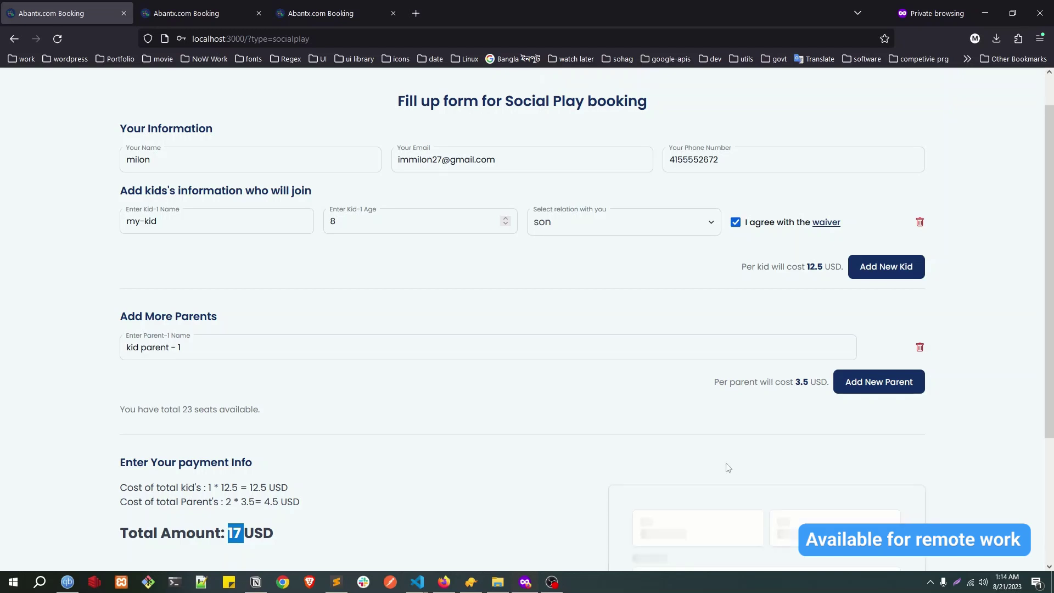
# Step: Pay the 17 USD with the 4242 test card number
pyautogui.scroll(-3, 566, 324)
pyautogui.click(683, 386)
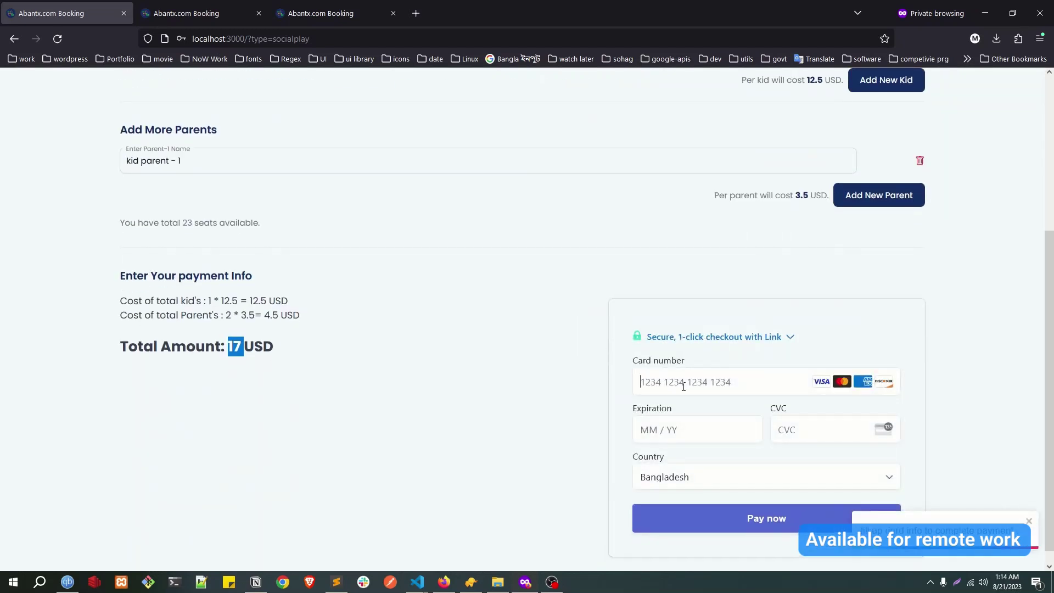
pyautogui.write('42424')
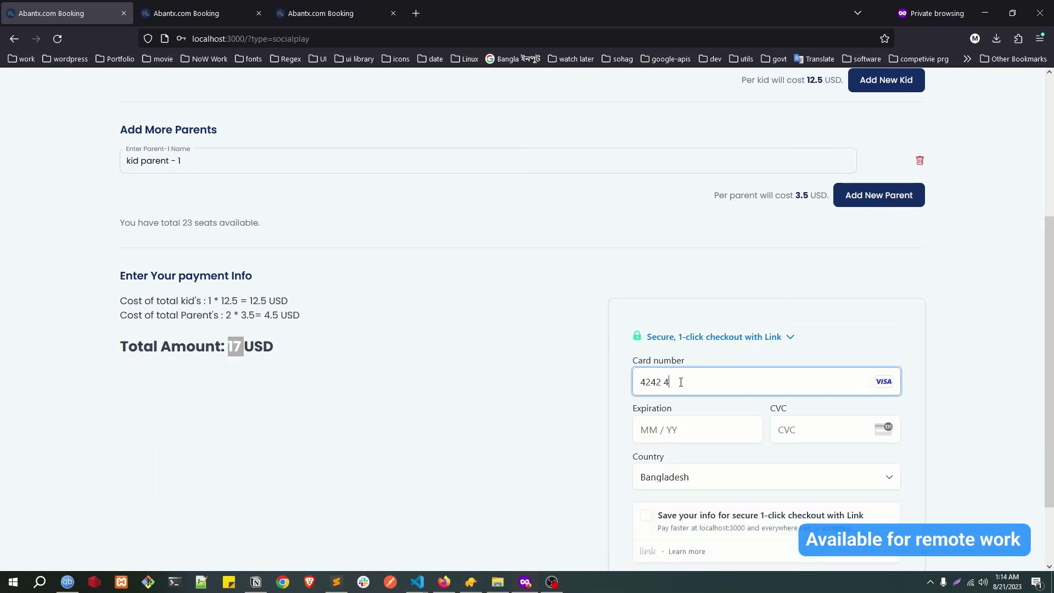
pyautogui.write('242424')
pyautogui.click(781, 505)
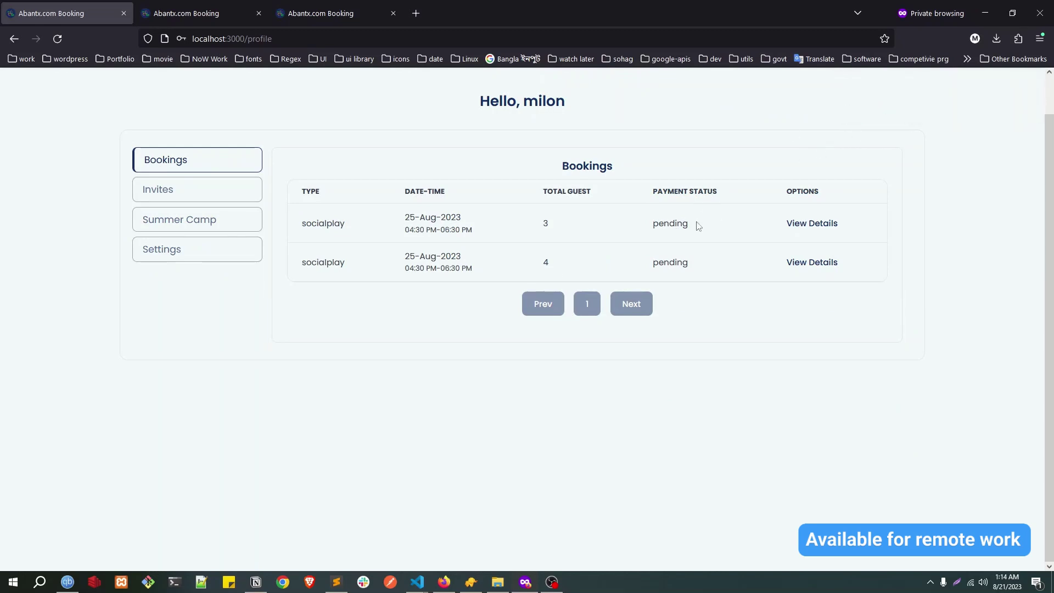
# Step: Refresh the Bookings list to see the first booking paid, then open its details
pyautogui.doubleClick(655, 225)
pyautogui.click(57, 38)
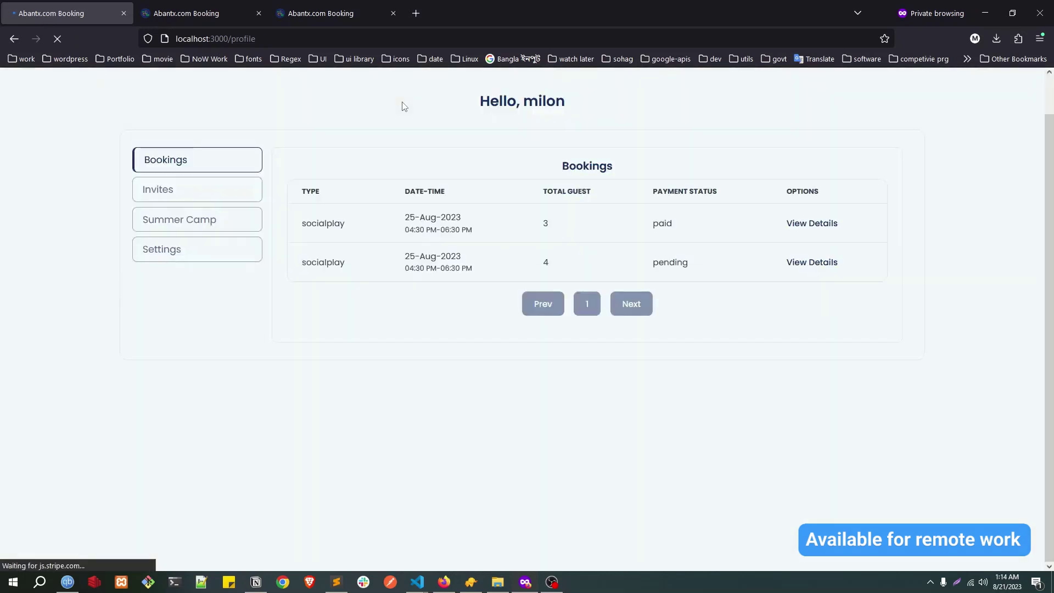
pyautogui.doubleClick(665, 224)
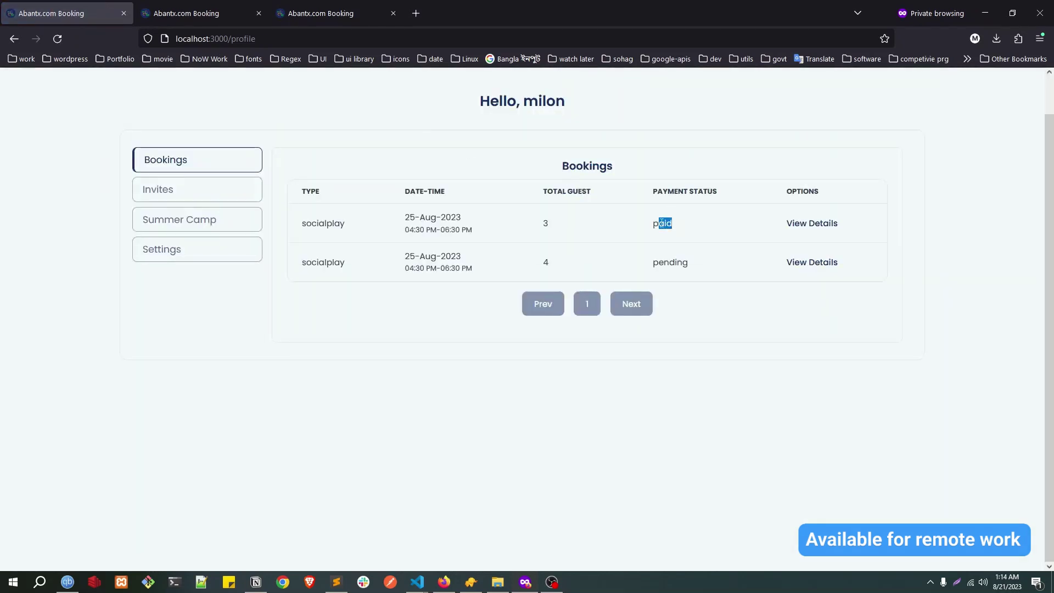
pyautogui.click(665, 224)
pyautogui.moveTo(295, 259); pyautogui.dragTo(727, 266)
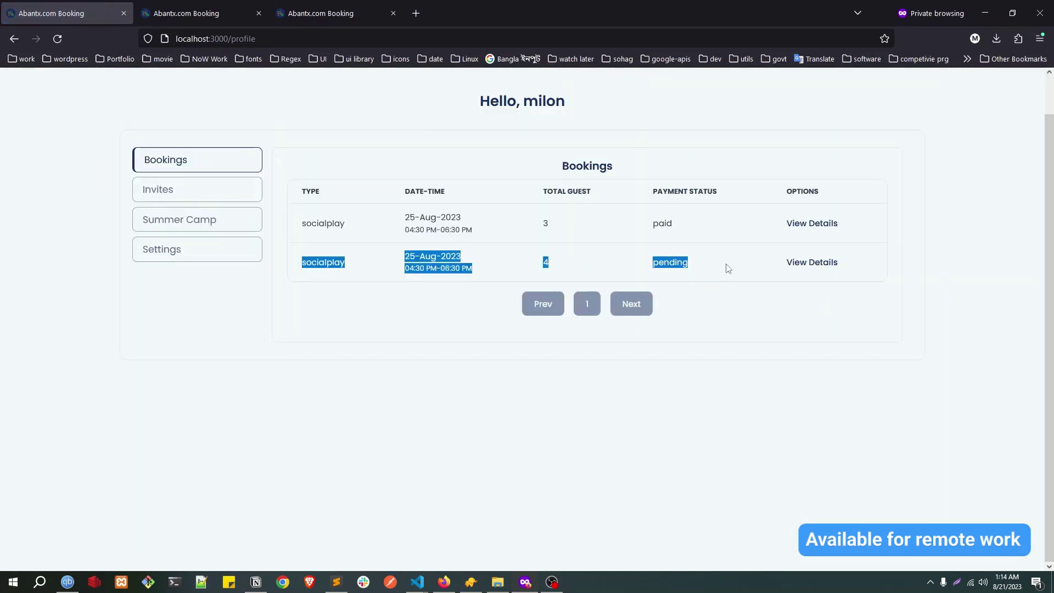
pyautogui.click(546, 223)
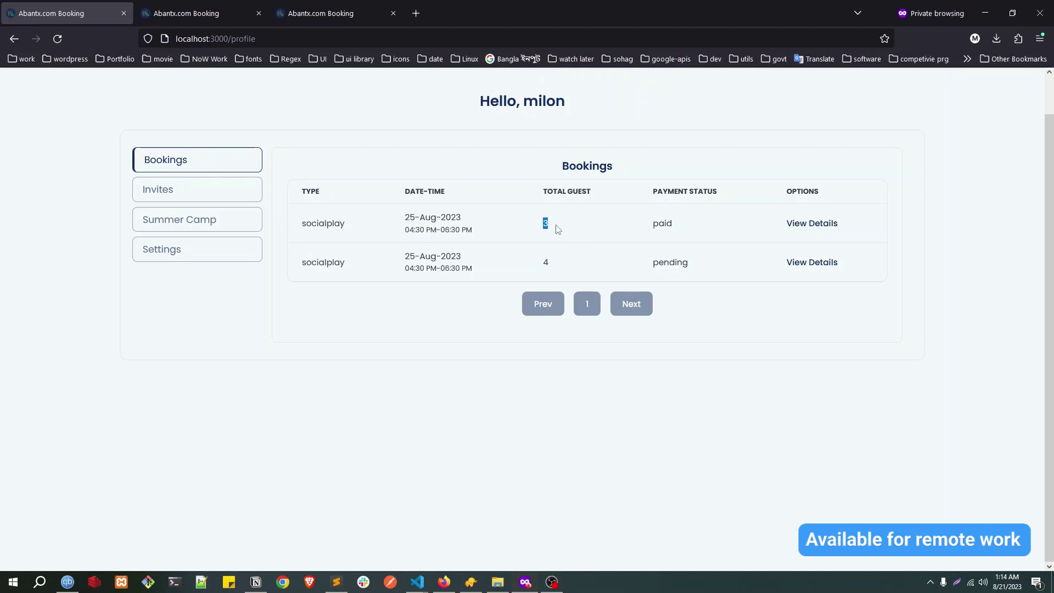
pyautogui.click(809, 226)
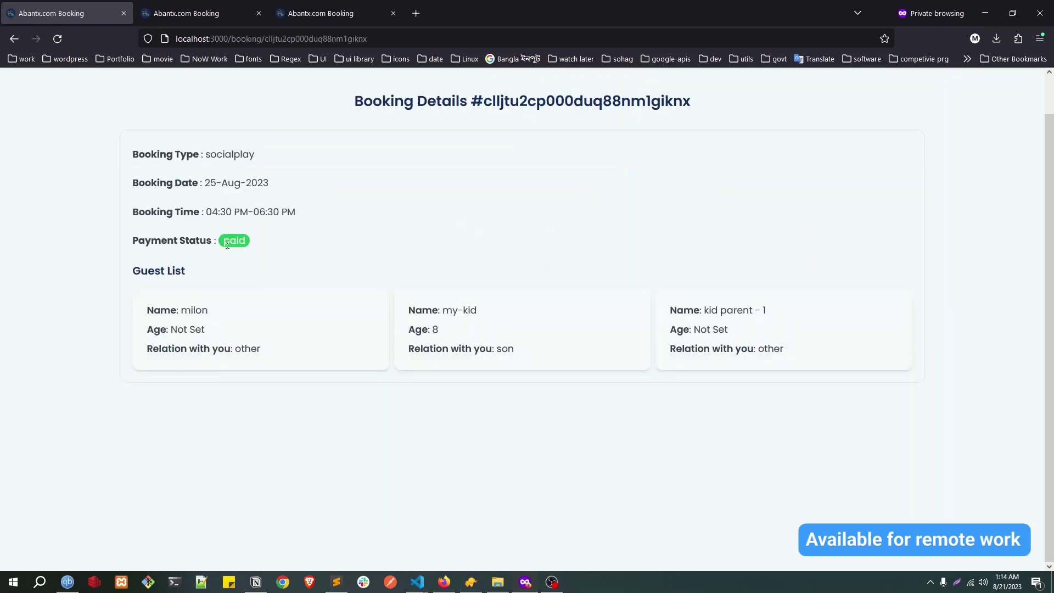
# Step: Check the paid status, the 25-Aug-2023 date and the first guest's details
pyautogui.moveTo(223, 243); pyautogui.dragTo(317, 216)
pyautogui.moveTo(213, 183); pyautogui.dragTo(301, 184)
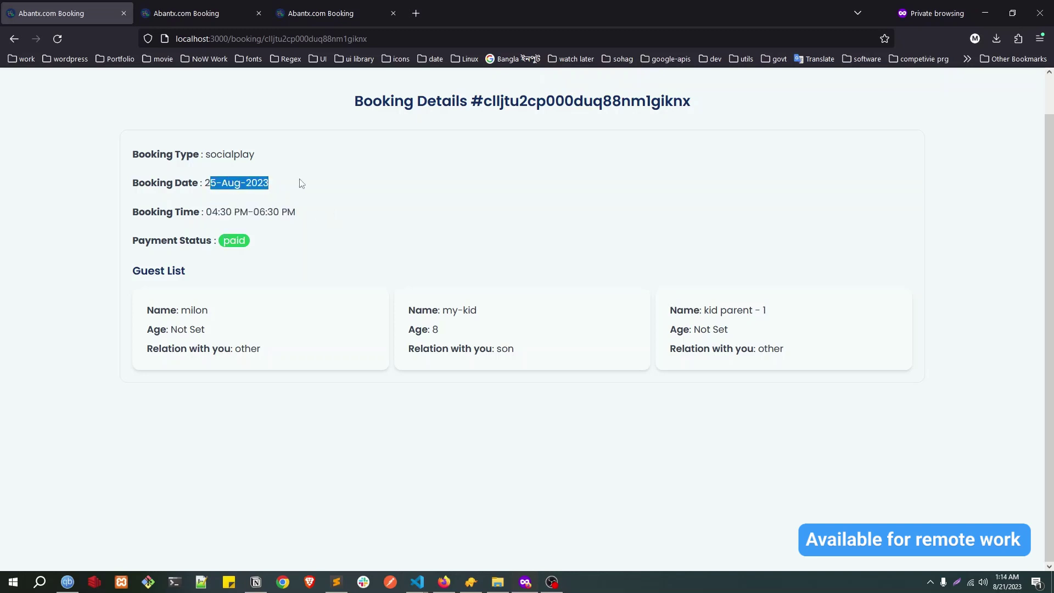
pyautogui.moveTo(172, 311); pyautogui.dragTo(477, 324)
pyautogui.click(178, 312)
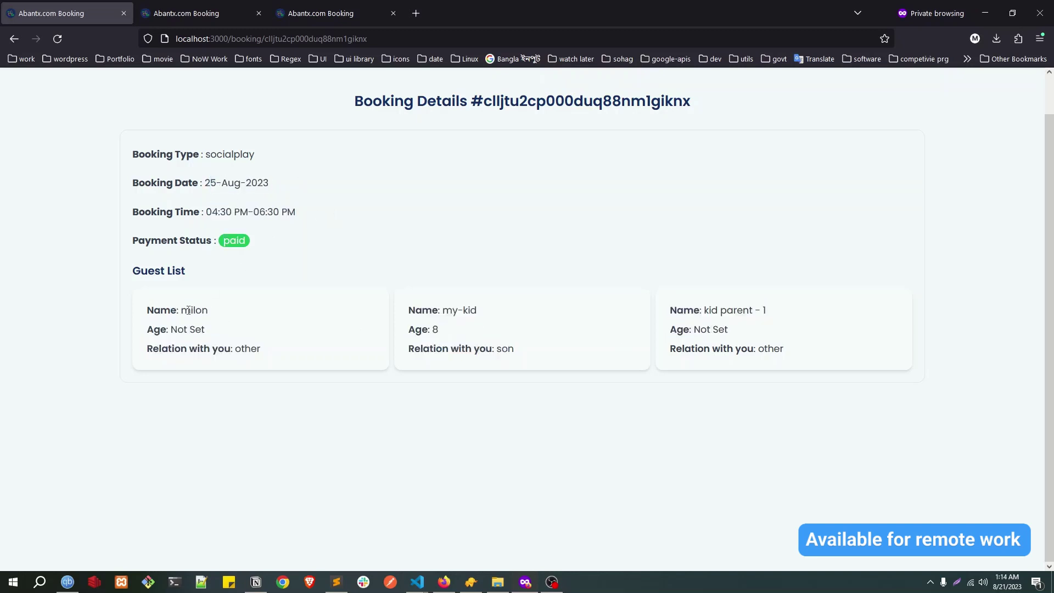
pyautogui.doubleClick(194, 311)
pyautogui.moveTo(146, 309); pyautogui.dragTo(366, 346)
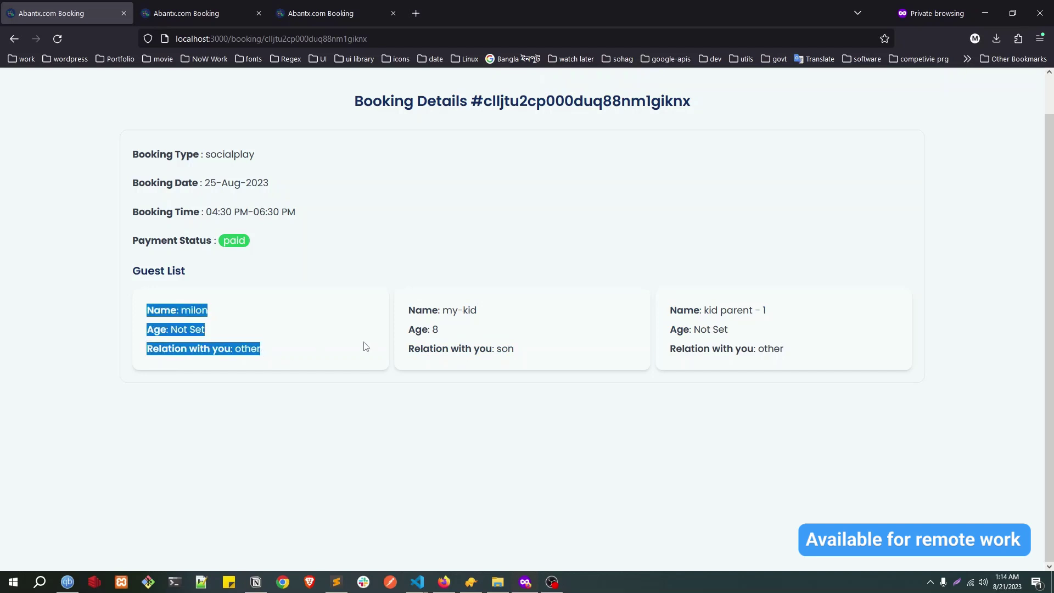
# Step: Check the second guest's name and son relation, plus the remaining guest details
pyautogui.moveTo(441, 311); pyautogui.dragTo(522, 317)
pyautogui.doubleClick(454, 311)
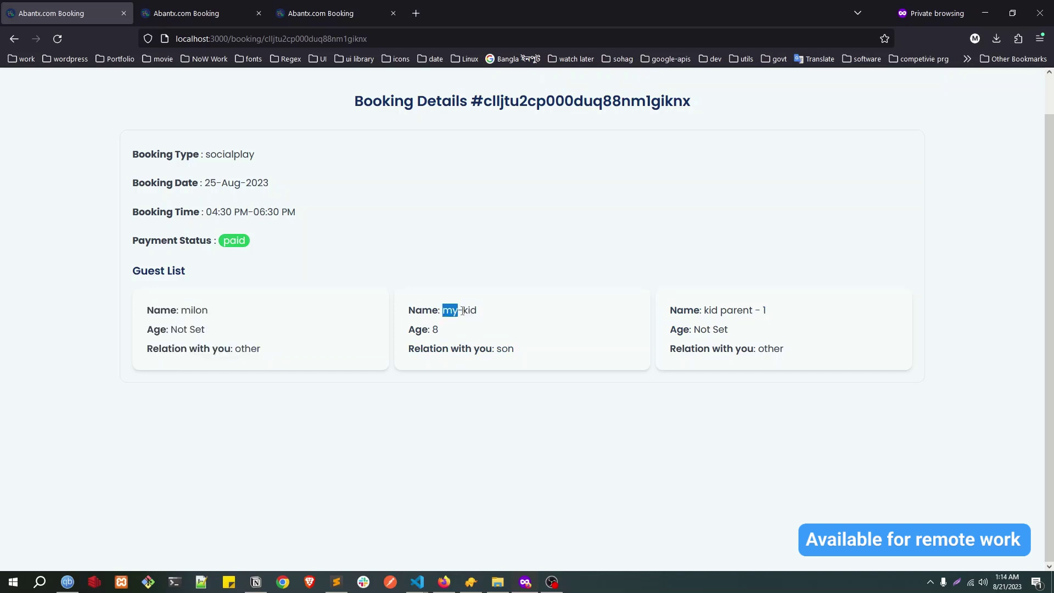
pyautogui.tripleClick(469, 311)
pyautogui.click(499, 345)
pyautogui.doubleClick(498, 345)
pyautogui.moveTo(705, 310); pyautogui.dragTo(807, 311)
pyautogui.moveTo(707, 330); pyautogui.dragTo(785, 343)
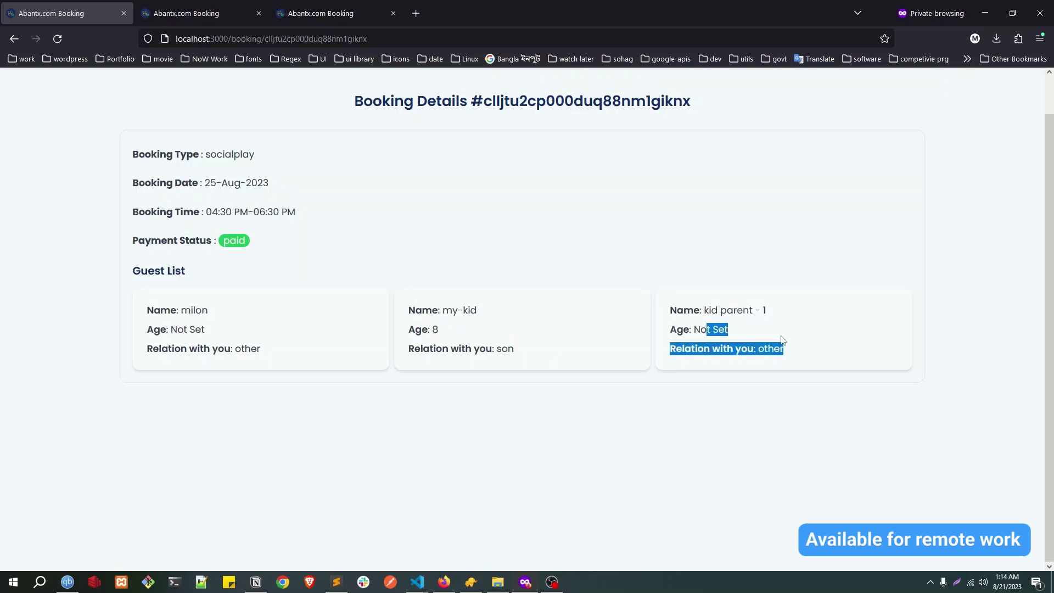
pyautogui.scroll(1, 585, 271)
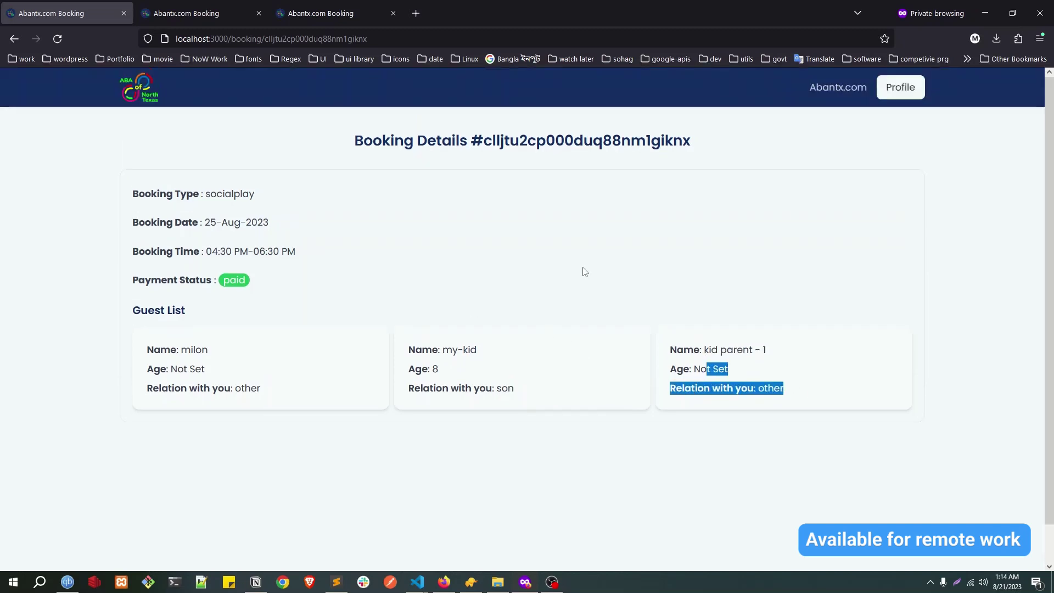
# Step: Pick the 25th's 04:30 PM-06:30 PM socialplay slot again, then view the profile's paid and pending bookings
pyautogui.click(142, 94)
pyautogui.click(527, 363)
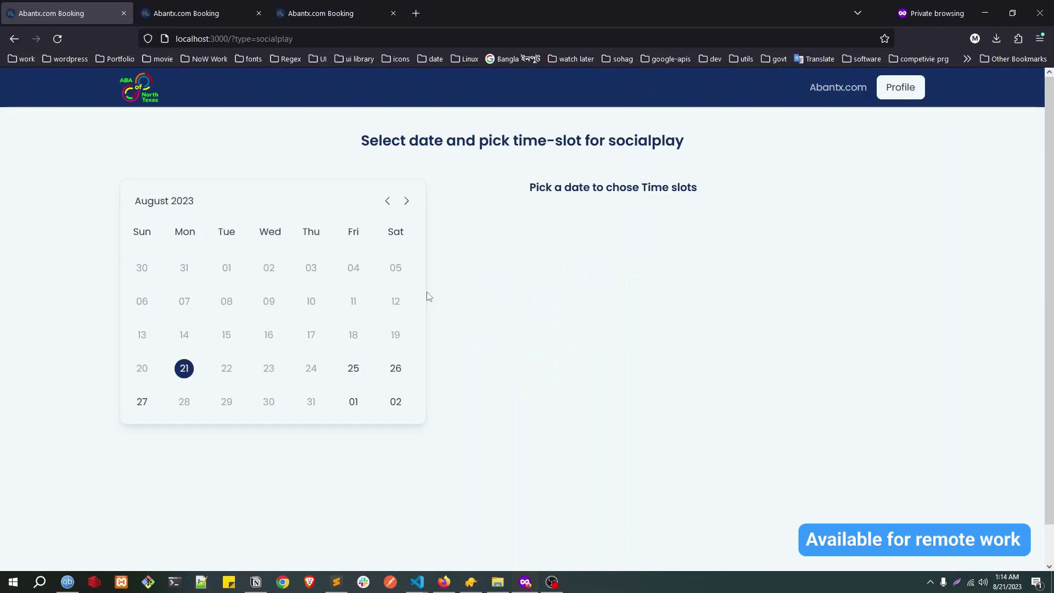
pyautogui.click(353, 369)
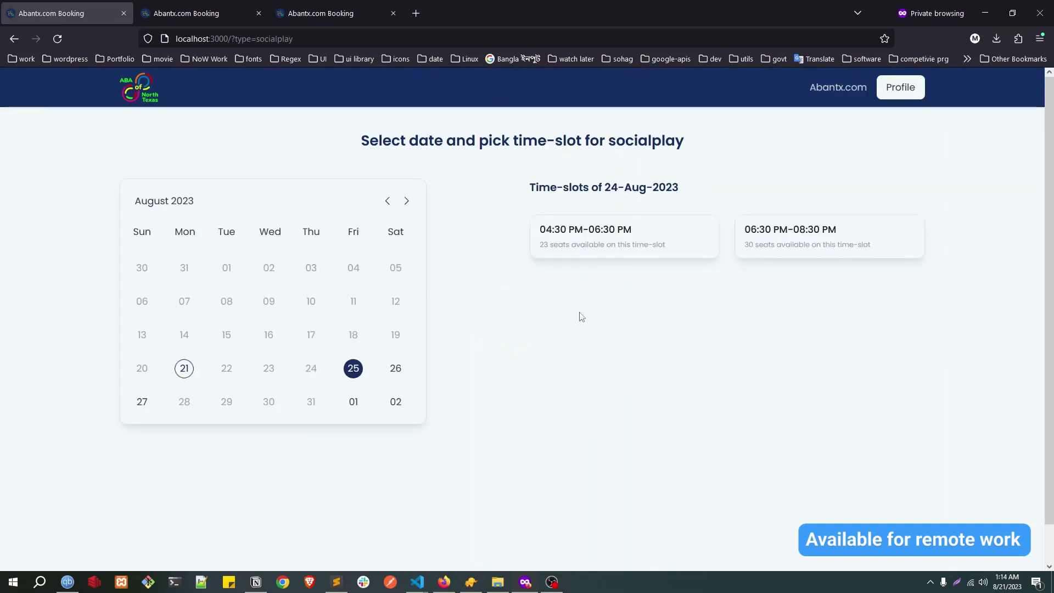
pyautogui.click(544, 246)
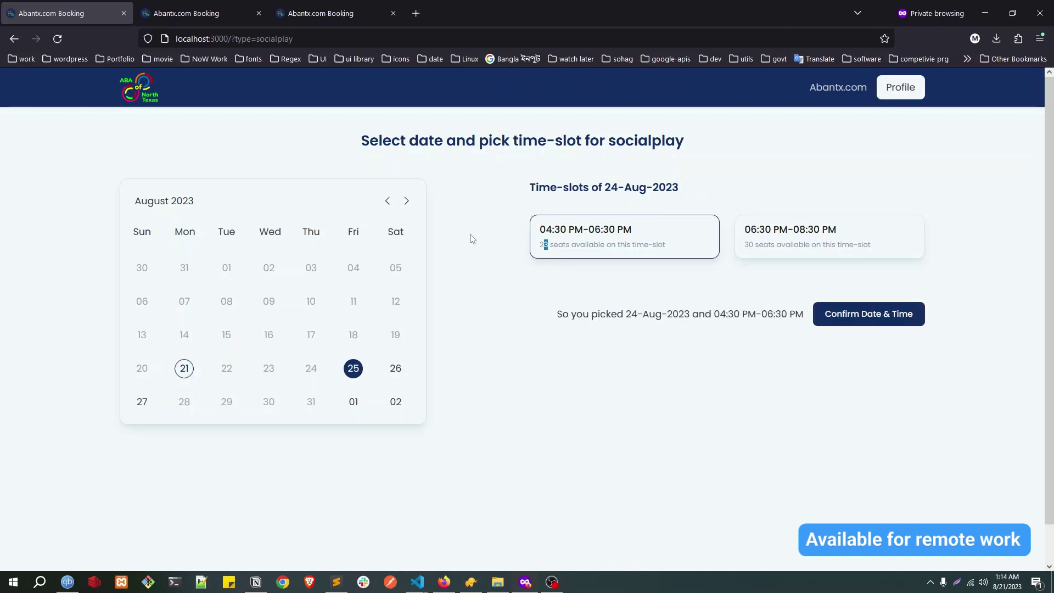
pyautogui.click(903, 90)
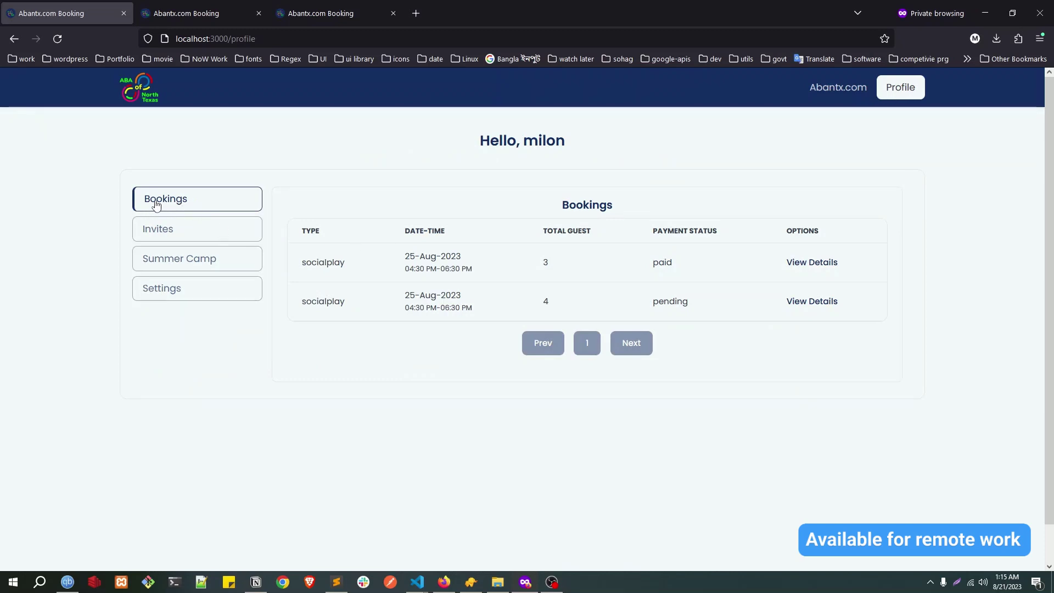
pyautogui.doubleClick(546, 264)
# Step: On the party booking tab, check the package name in the address and the Awesome label
pyautogui.click(226, 12)
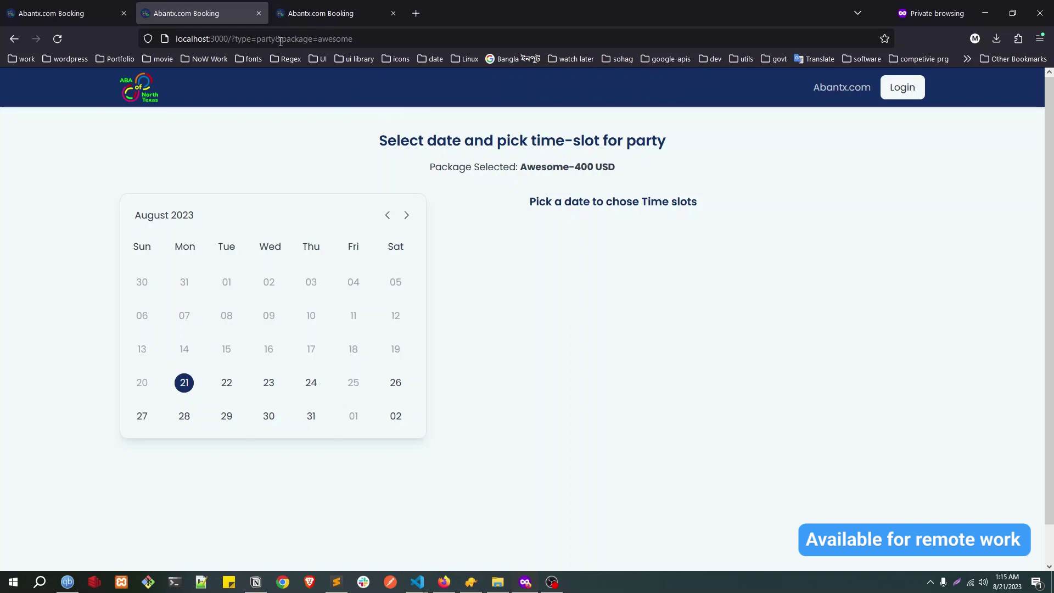
pyautogui.doubleClick(351, 37)
pyautogui.click(97, 174)
pyautogui.doubleClick(334, 40)
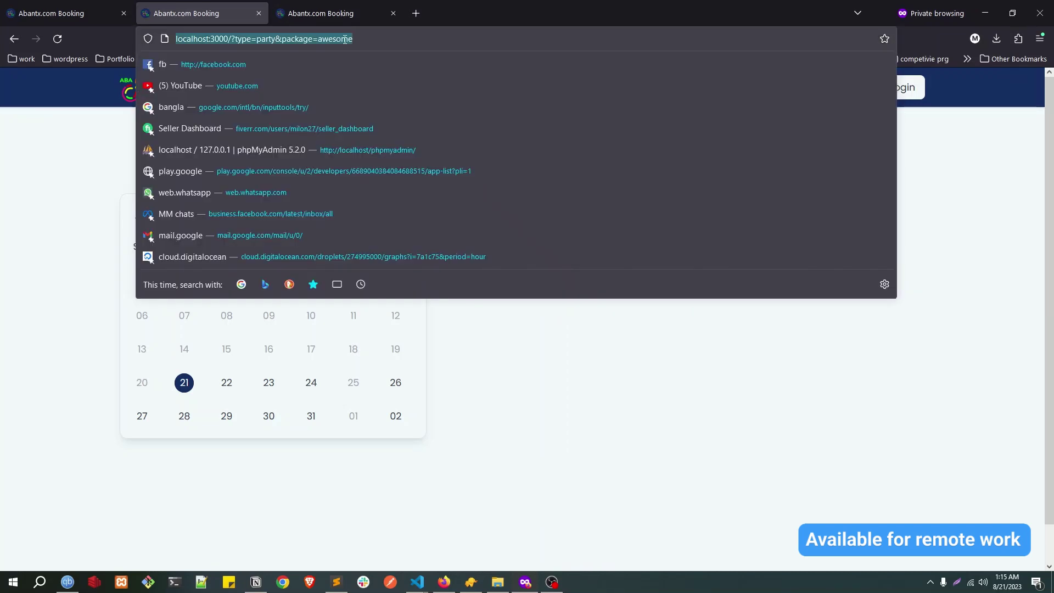
pyautogui.click(24, 191)
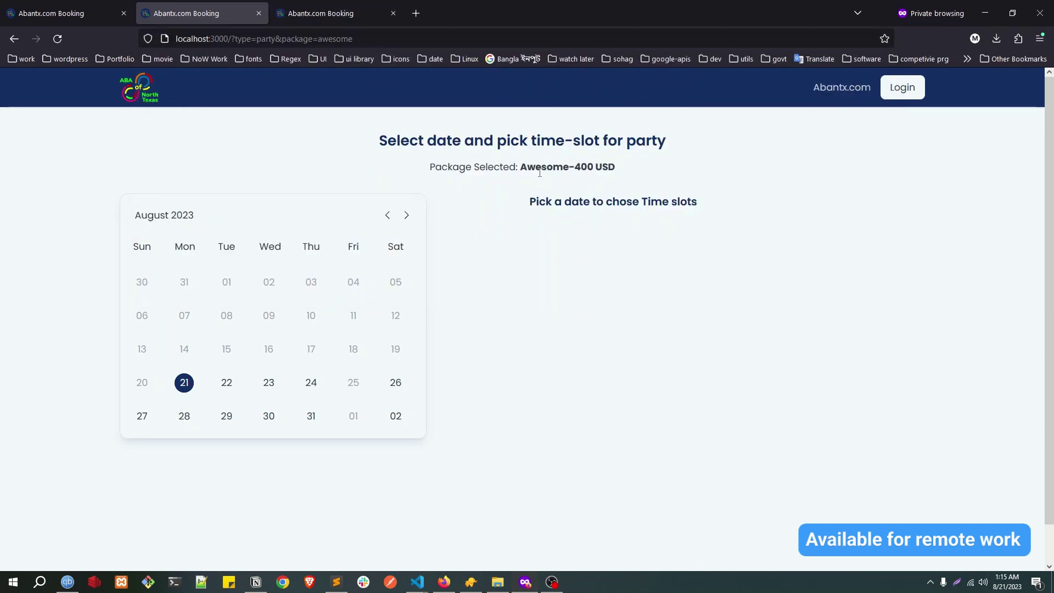
pyautogui.moveTo(521, 167); pyautogui.dragTo(596, 169)
# Step: Replace the address's package parameter with 'tabular' and confirm the Tubular-500 USD package loads
pyautogui.doubleClick(456, 32)
pyautogui.write('ta')
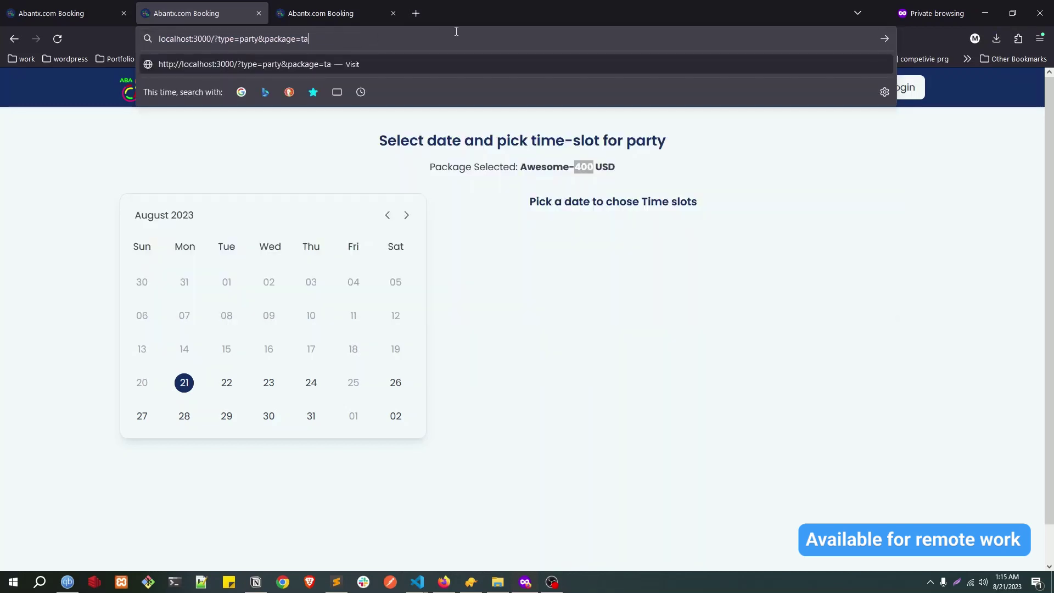
pyautogui.write('bular')
pyautogui.press('Return')
pyautogui.doubleClick(573, 166)
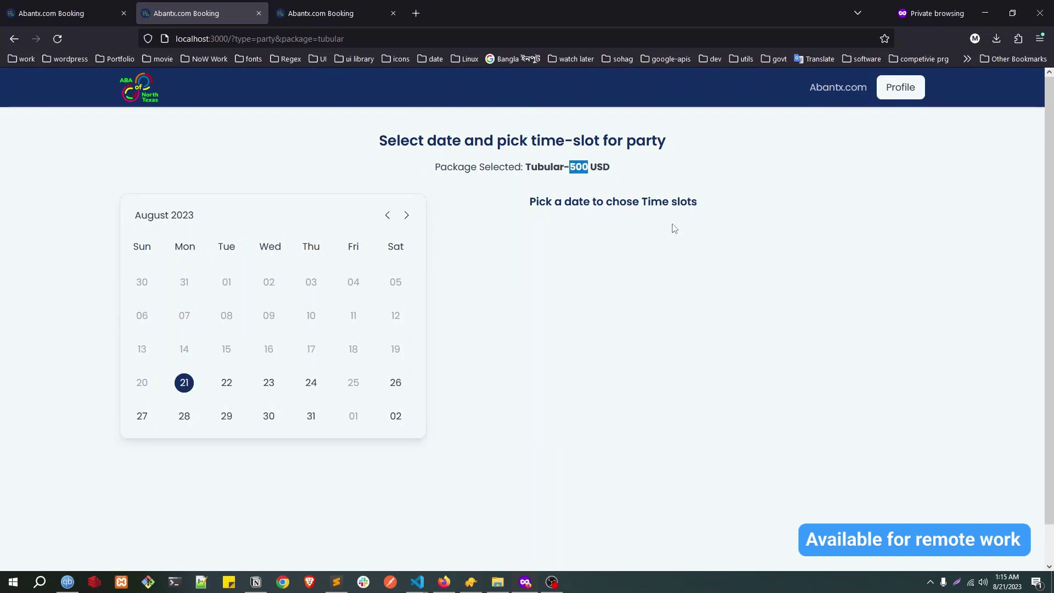
pyautogui.moveTo(526, 166); pyautogui.dragTo(600, 170)
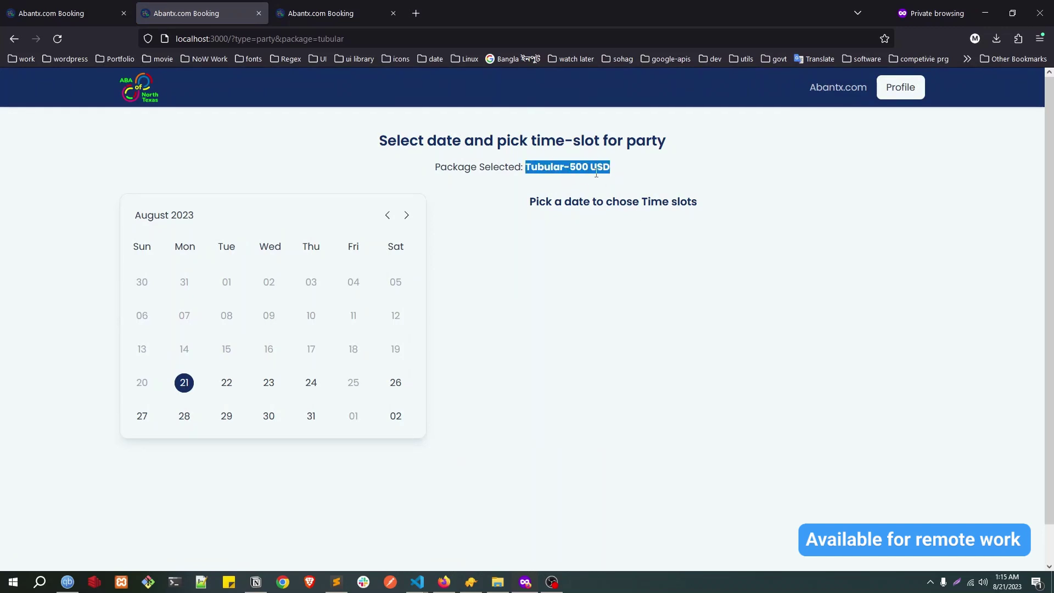
pyautogui.click(593, 168)
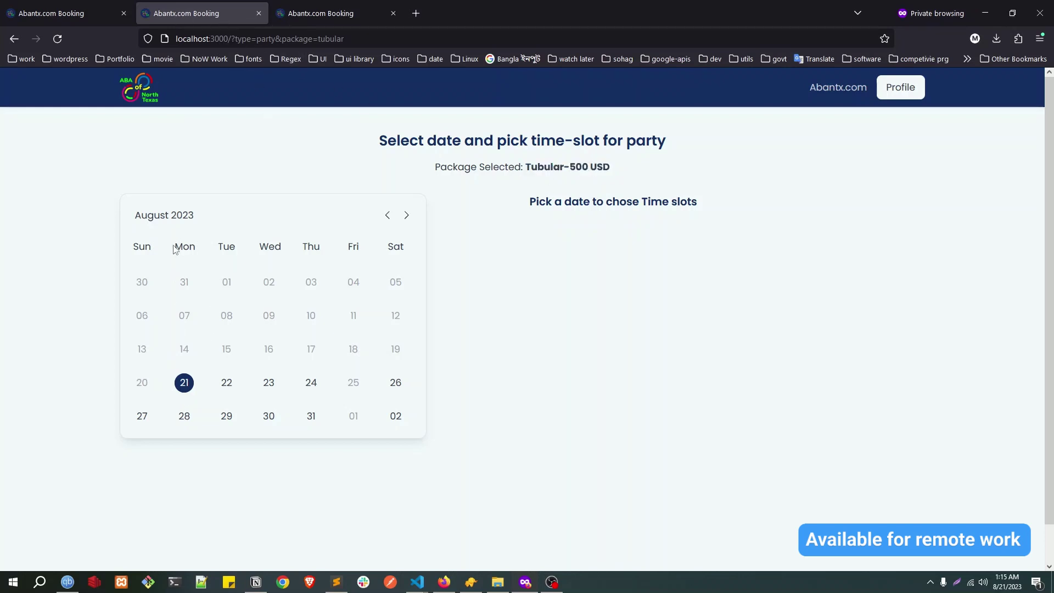
pyautogui.moveTo(174, 249); pyautogui.dragTo(315, 249)
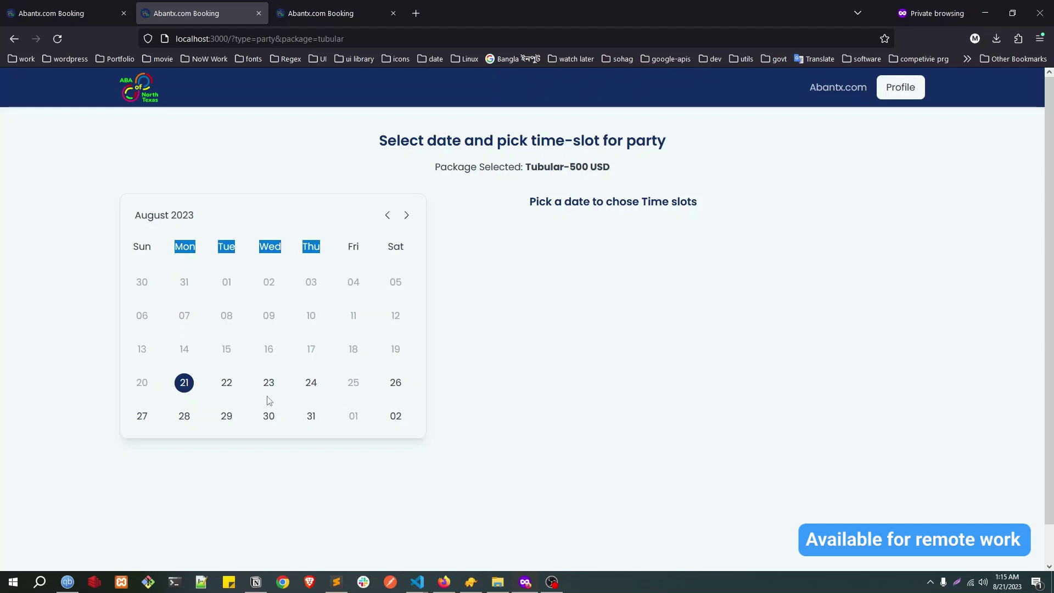
# Step: Choose the 08:00 AM-10:00 AM slot on 20-Aug-2023 and look over the guest information heading
pyautogui.click(185, 386)
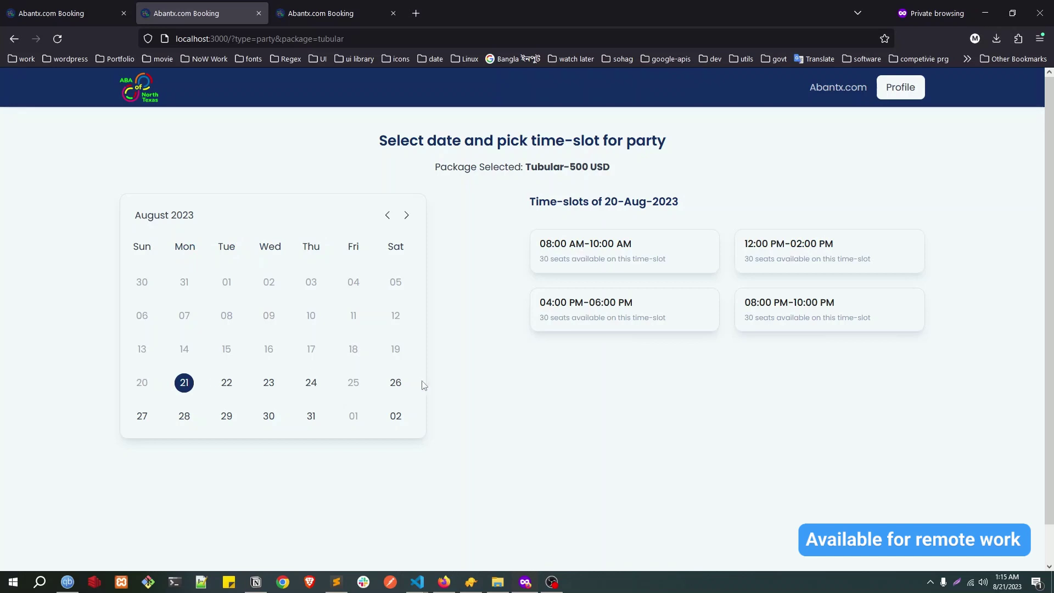
pyautogui.click(582, 254)
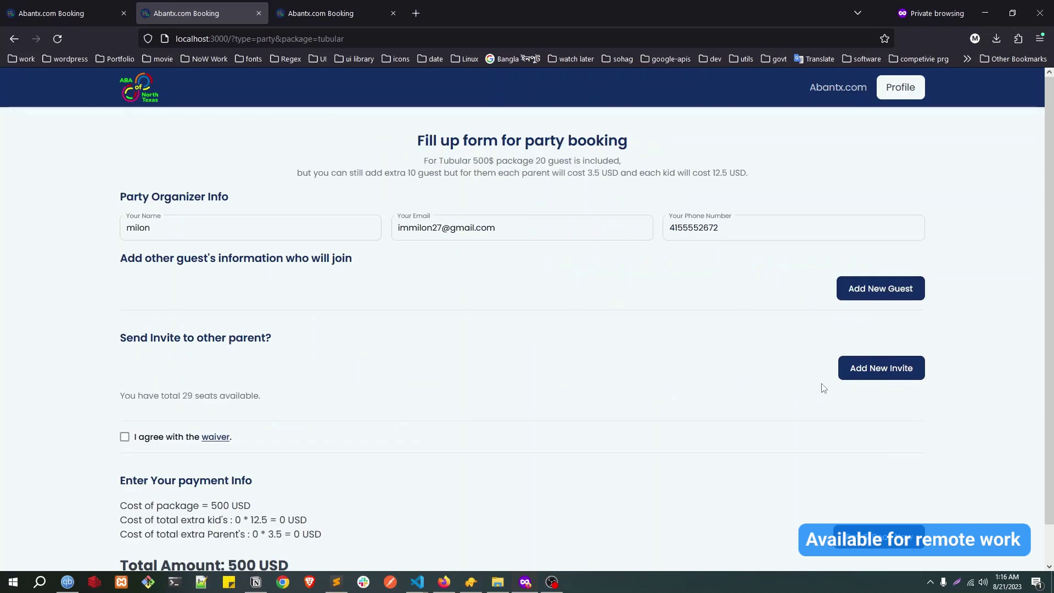
pyautogui.moveTo(120, 259); pyautogui.dragTo(407, 258)
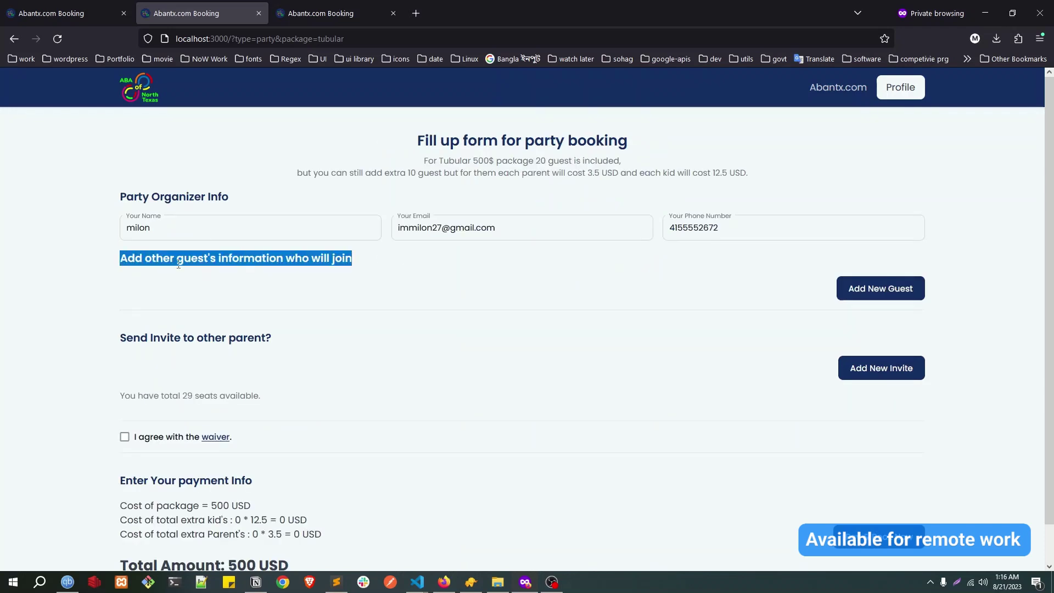
pyautogui.doubleClick(178, 261)
pyautogui.doubleClick(262, 259)
pyautogui.moveTo(156, 258); pyautogui.dragTo(309, 259)
pyautogui.click(132, 225)
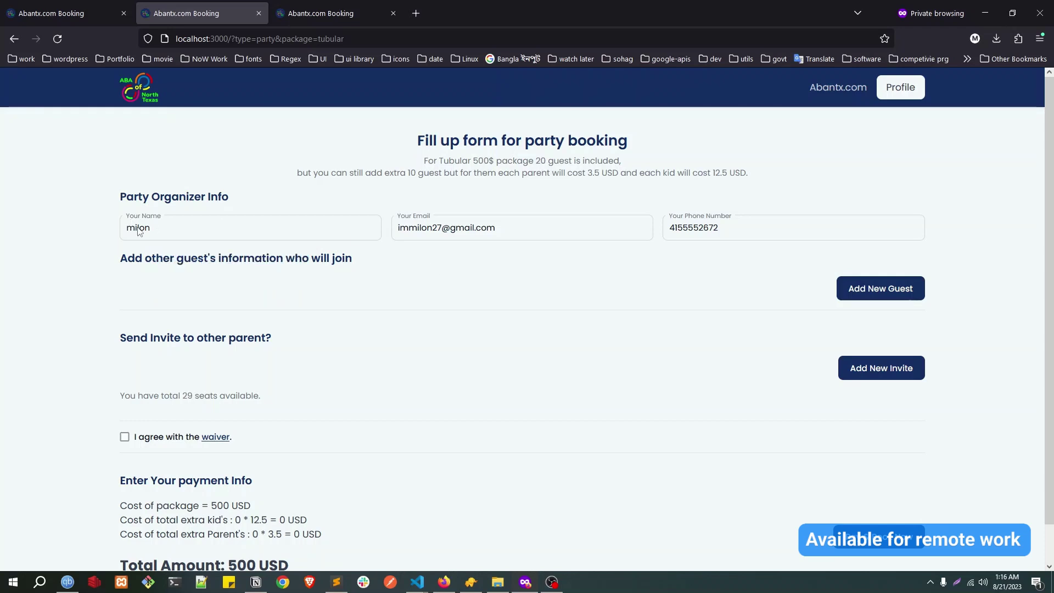
# Step: Select the organizer's name in its field on the party booking form
pyautogui.doubleClick(132, 230)
pyautogui.click(190, 230)
pyautogui.doubleClick(145, 230)
pyautogui.click(149, 231)
pyautogui.doubleClick(128, 230)
# Step: Add a first guest named 'guest', age 12, with relation son
pyautogui.moveTo(142, 258); pyautogui.dragTo(396, 270)
pyautogui.click(865, 292)
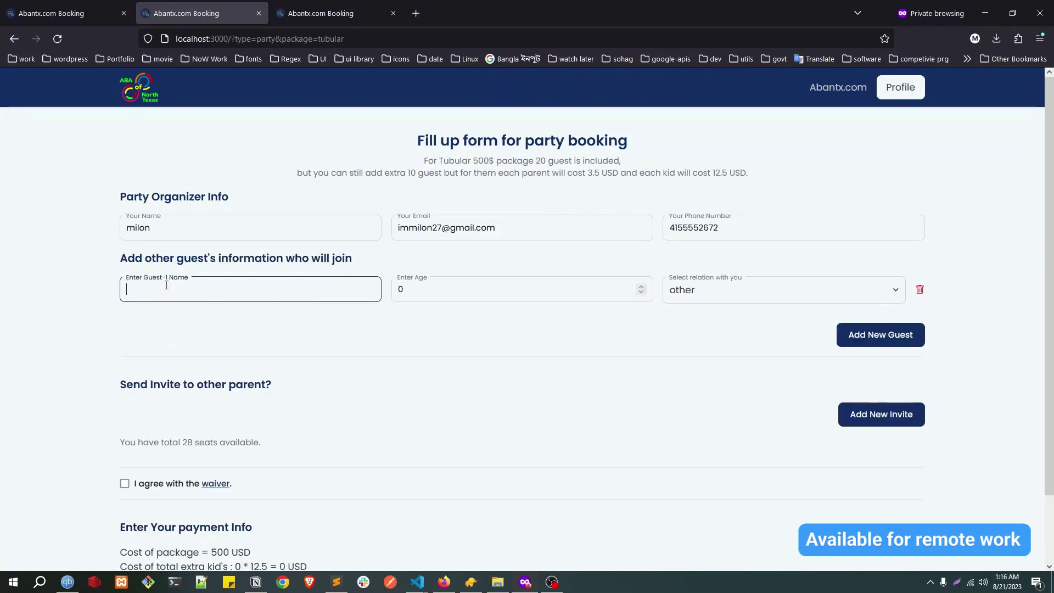
pyautogui.write('guest 1')
pyautogui.press('Tab')
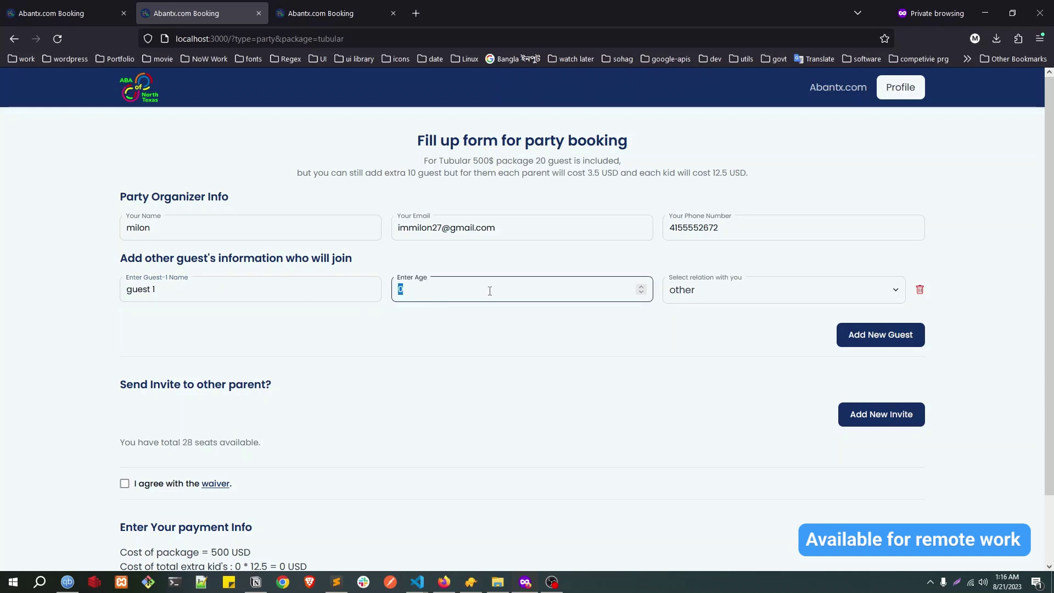
pyautogui.write('12')
pyautogui.click(736, 295)
pyautogui.click(431, 296)
pyautogui.tripleClick(402, 285)
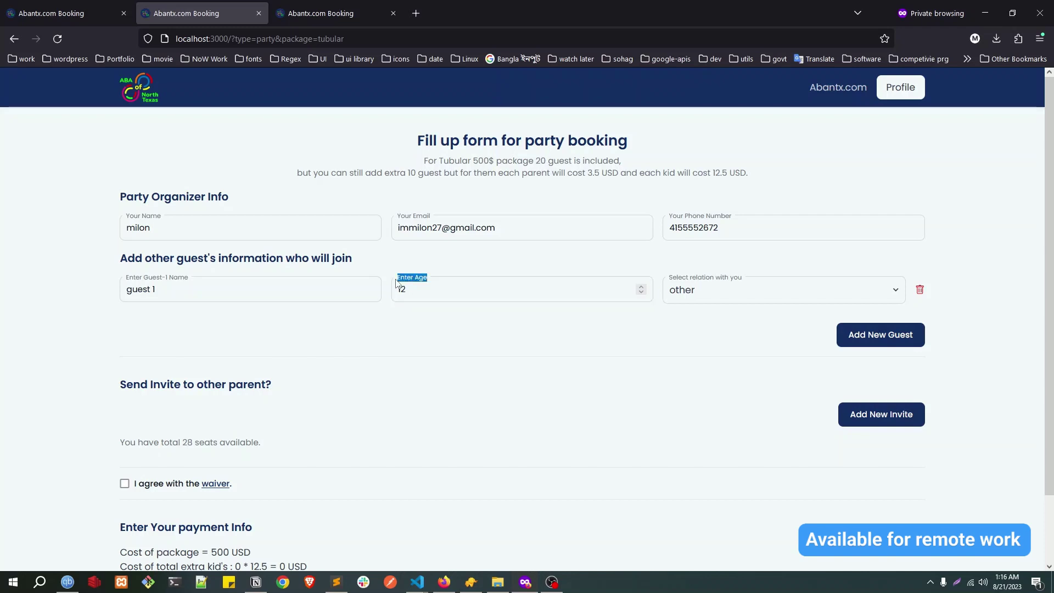
pyautogui.doubleClick(405, 289)
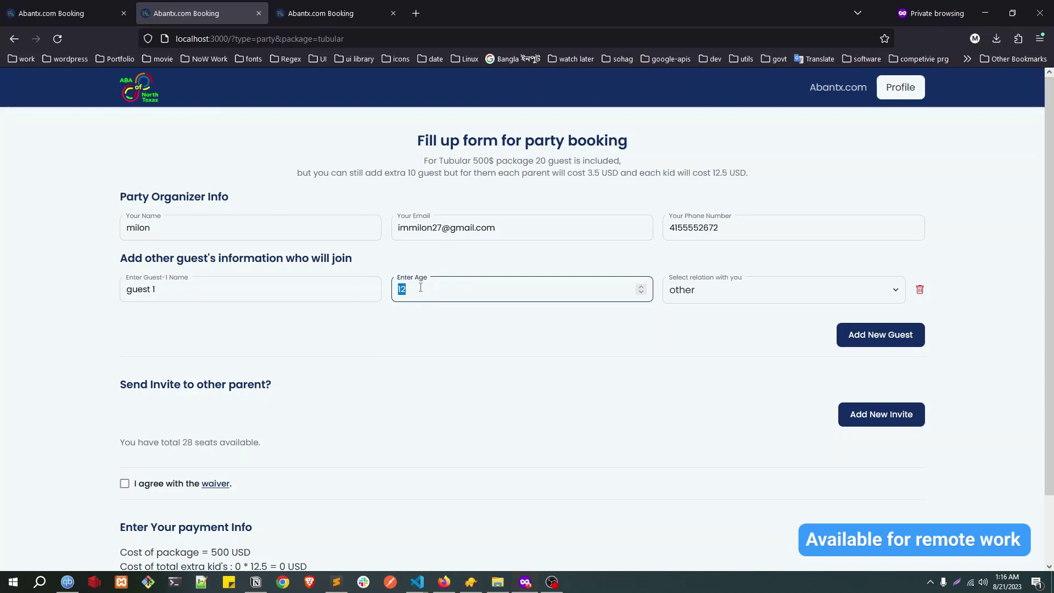
pyautogui.click(409, 290)
pyautogui.click(722, 291)
pyautogui.click(696, 336)
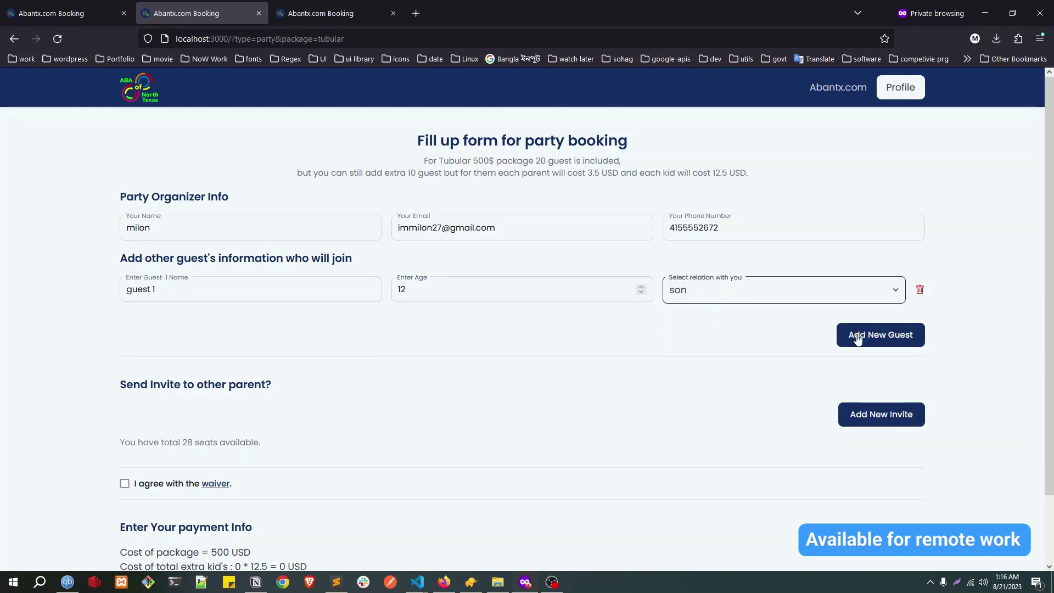
# Step: Add a second guest named 'guest', age 19, with relation wife instead of husband
pyautogui.click(884, 335)
pyautogui.click(182, 344)
pyautogui.write('gues')
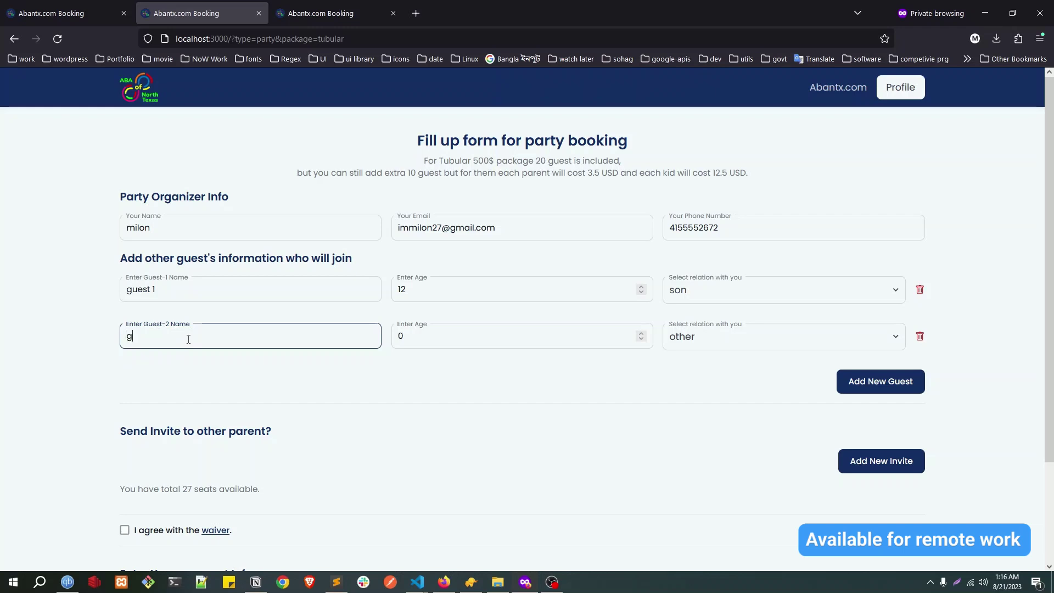
pyautogui.press('BackSpace')
pyautogui.press('BackSpace')
pyautogui.write('est')
pyautogui.press('Tab')
pyautogui.write('19')
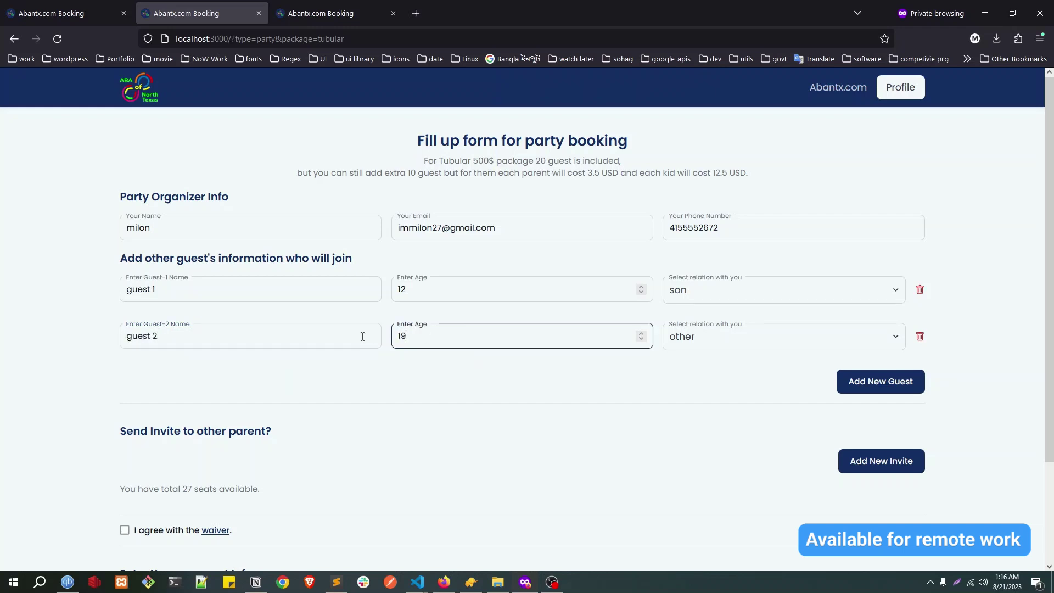
pyautogui.doubleClick(424, 344)
pyautogui.click(816, 338)
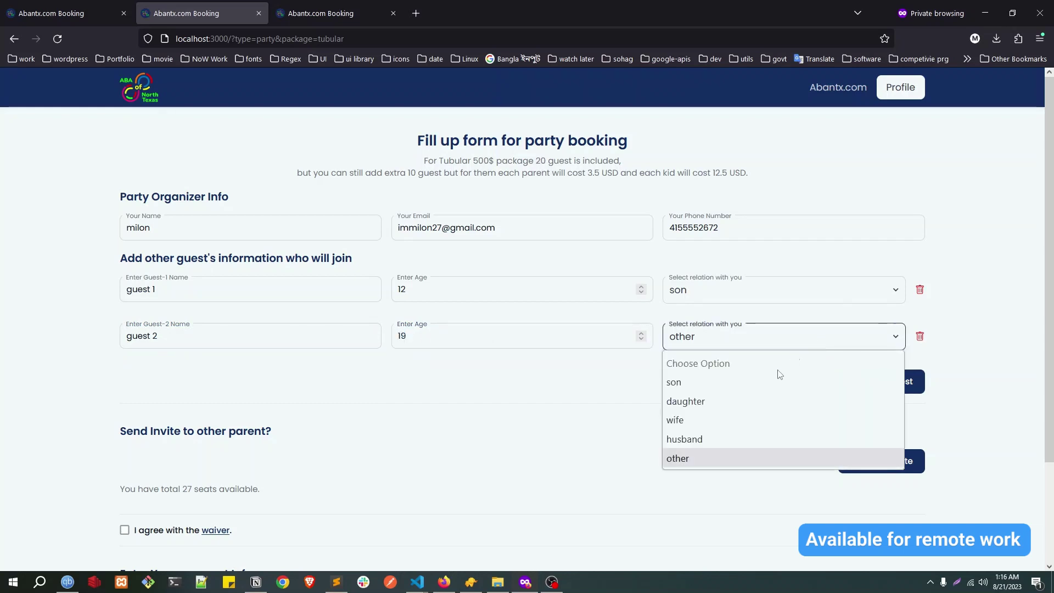
pyautogui.click(690, 437)
pyautogui.scroll(-2, 739, 391)
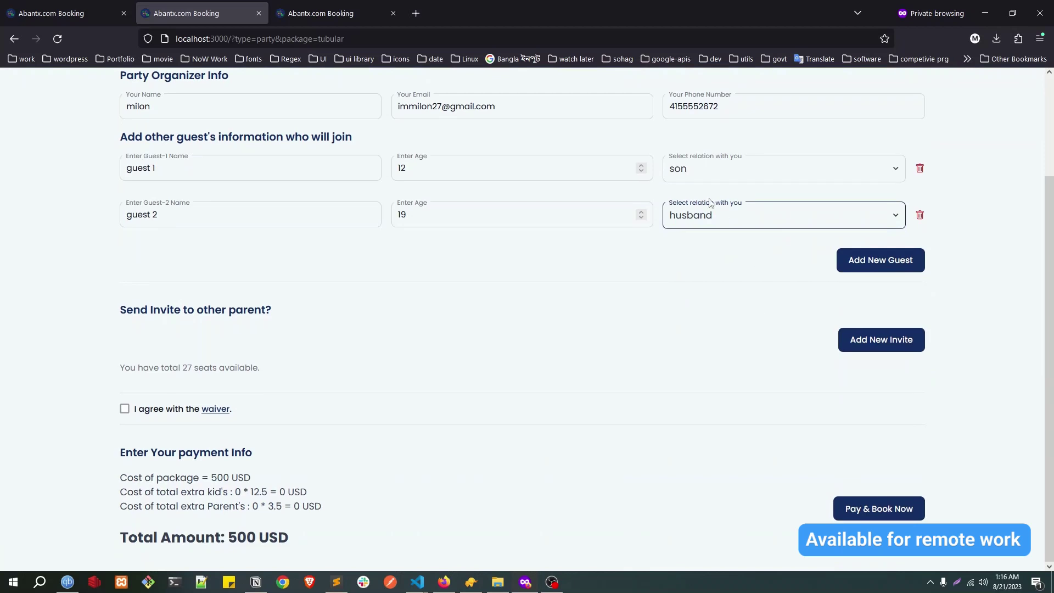
pyautogui.click(711, 203)
pyautogui.click(690, 297)
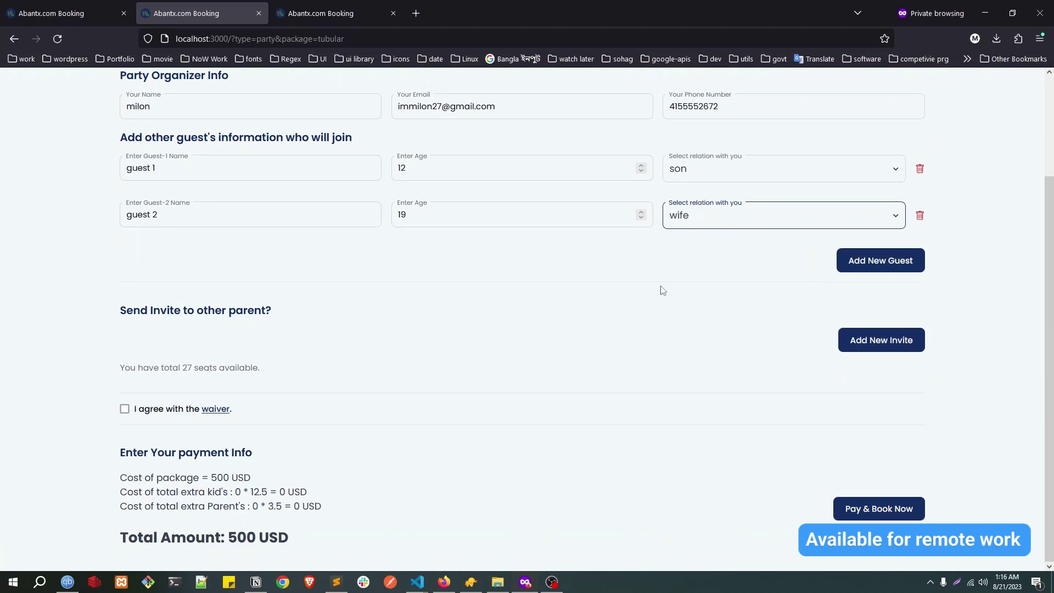
# Step: Add a new invite row for another parent in the party form
pyautogui.moveTo(121, 313); pyautogui.dragTo(235, 314)
pyautogui.scroll(2, 258, 326)
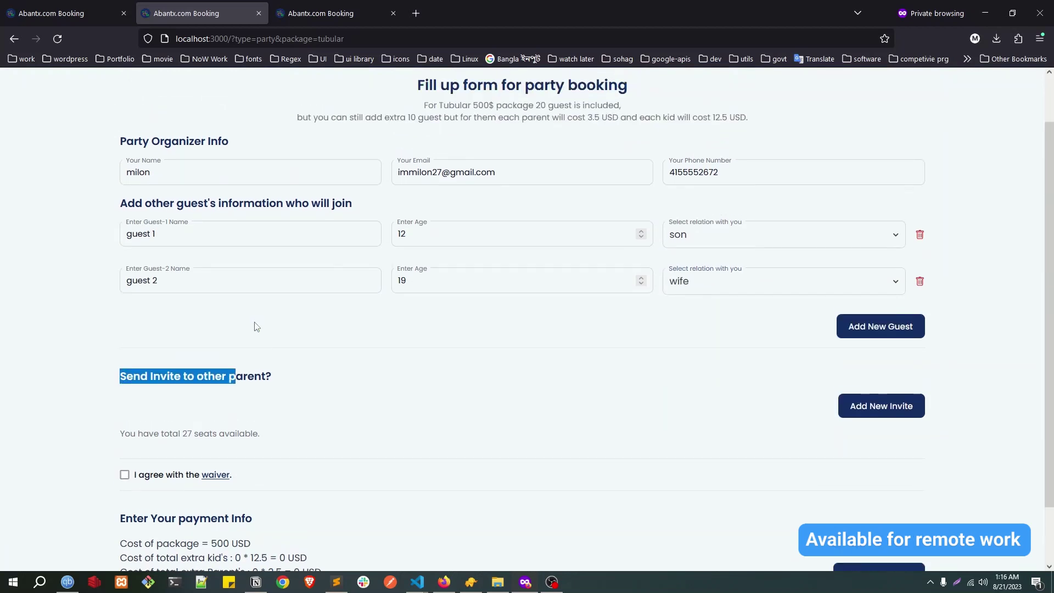
pyautogui.doubleClick(170, 377)
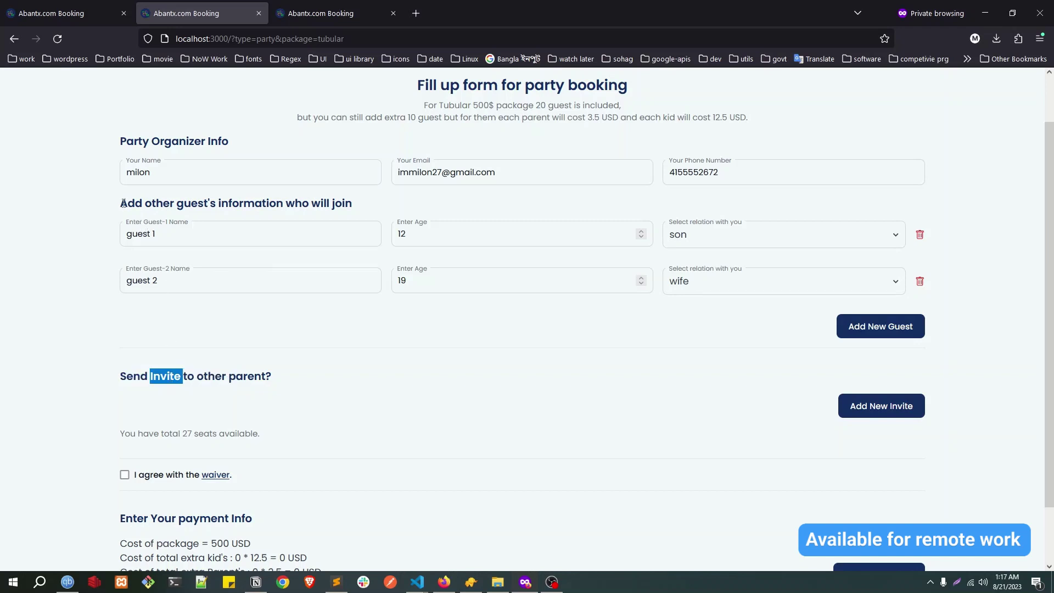
pyautogui.moveTo(120, 208); pyautogui.dragTo(258, 285)
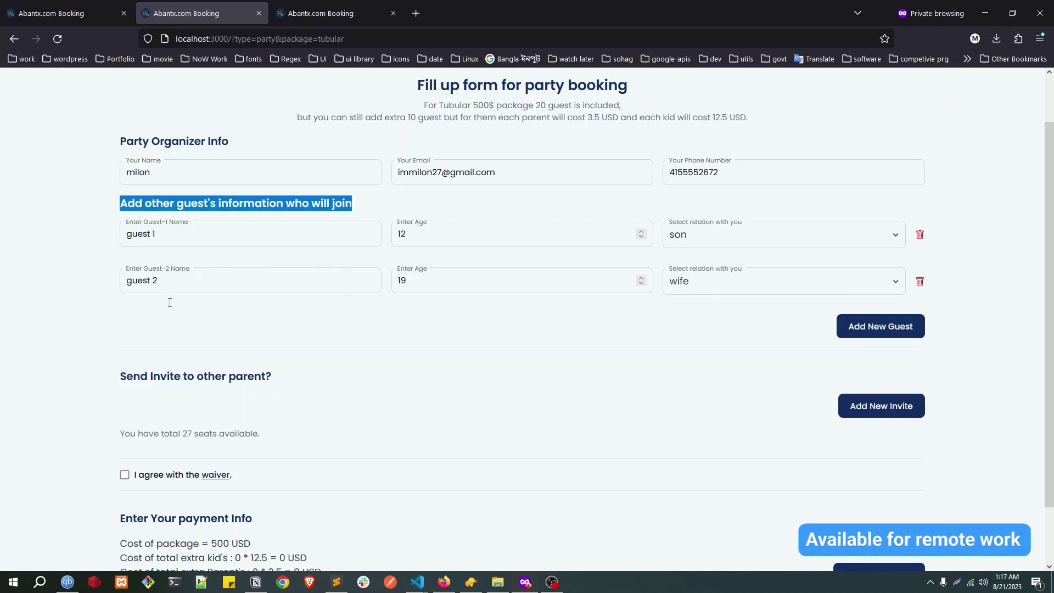
pyautogui.click(175, 380)
pyautogui.moveTo(175, 380); pyautogui.dragTo(192, 377)
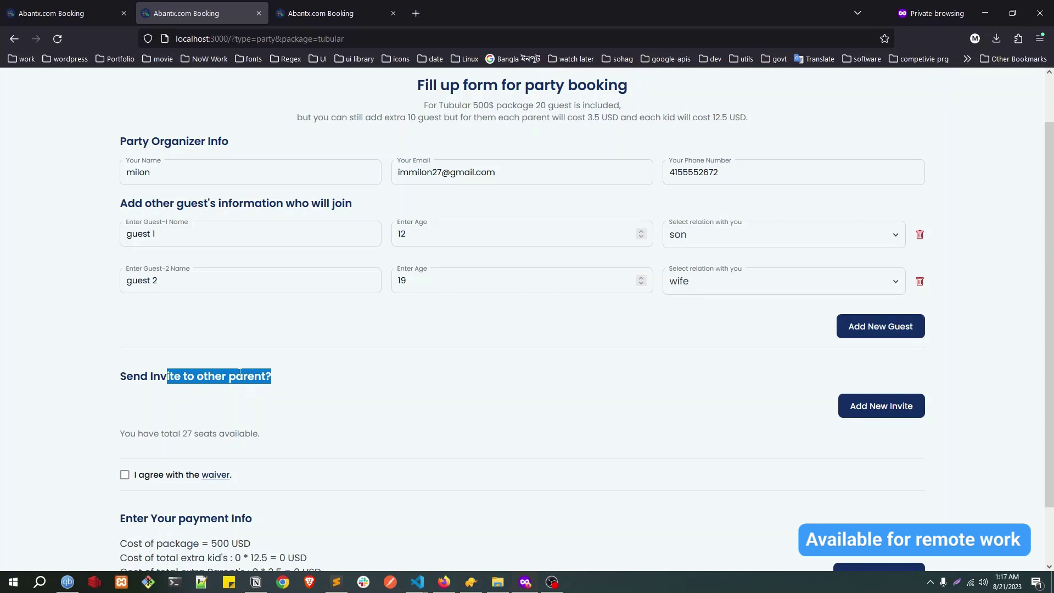
pyautogui.doubleClick(248, 377)
pyautogui.click(881, 407)
# Step: Enter 'other parent' as the Parent-1 Name with 2 adult guests
pyautogui.scroll(-1, 730, 414)
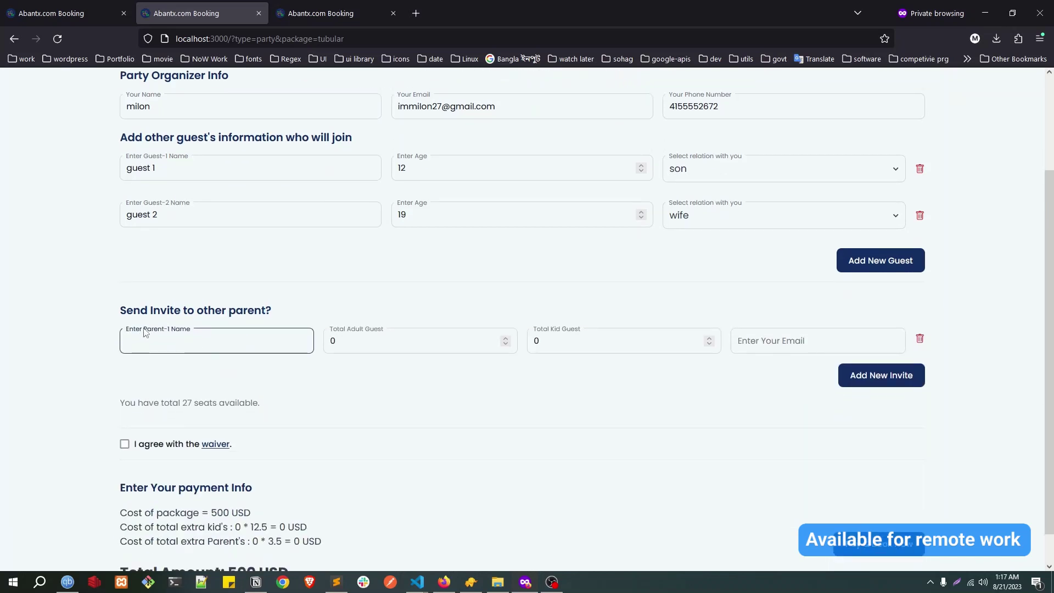
pyautogui.moveTo(145, 333); pyautogui.dragTo(181, 311)
pyautogui.click(229, 336)
pyautogui.write('other parent')
pyautogui.press('Tab')
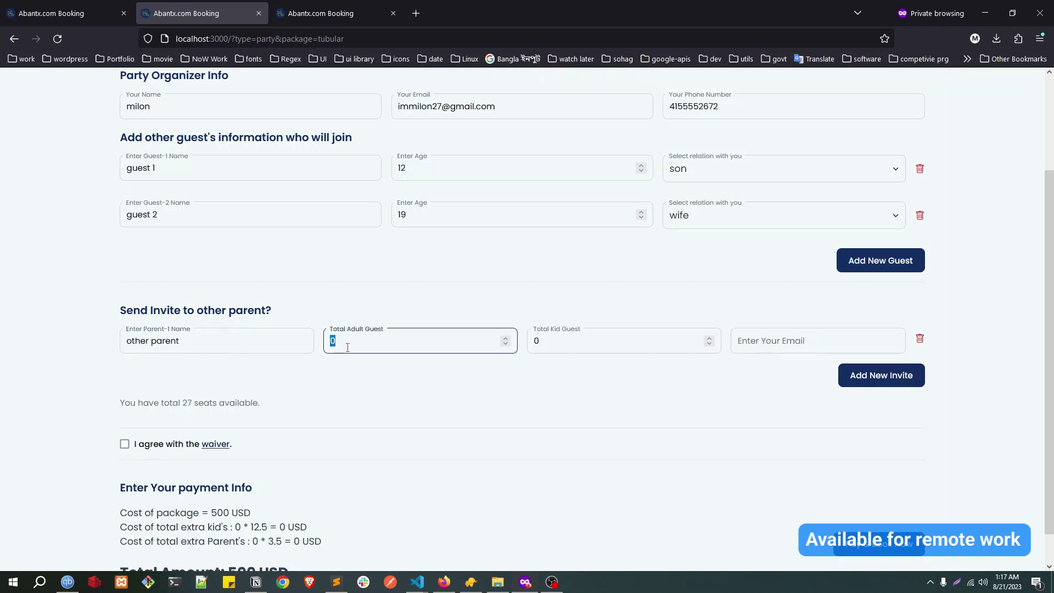
pyautogui.moveTo(348, 330); pyautogui.dragTo(374, 330)
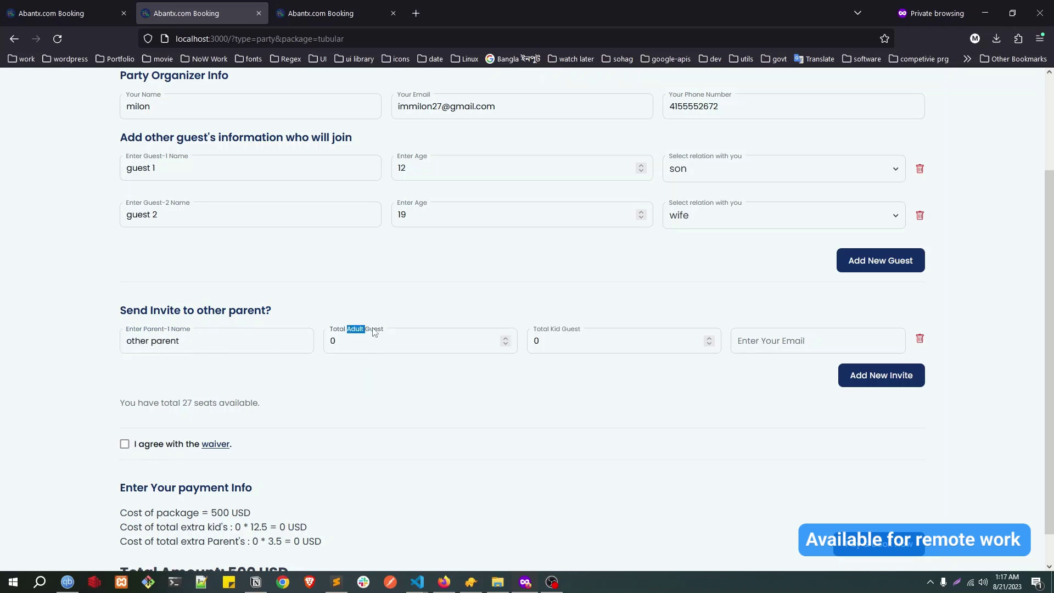
pyautogui.doubleClick(346, 341)
pyautogui.write('2')
pyautogui.press('Tab')
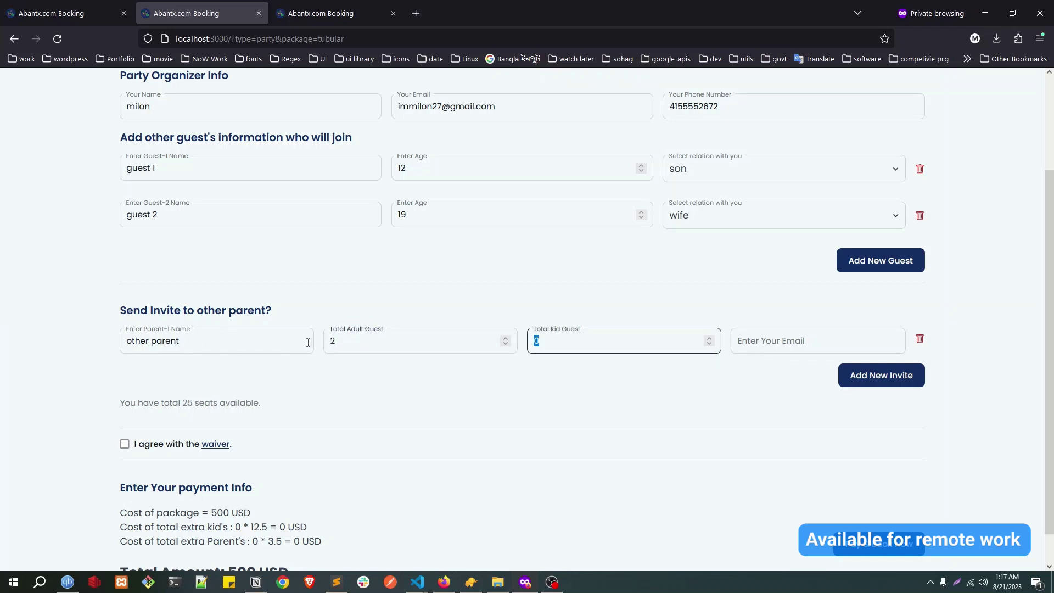
# Step: Set the kid guests to 3 and fill in the invited parent's e-mail, leaving 22 seats
pyautogui.click(543, 340)
pyautogui.click(517, 338)
pyautogui.press('Tab')
pyautogui.write('3')
pyautogui.click(770, 341)
pyautogui.write('mdjahi')
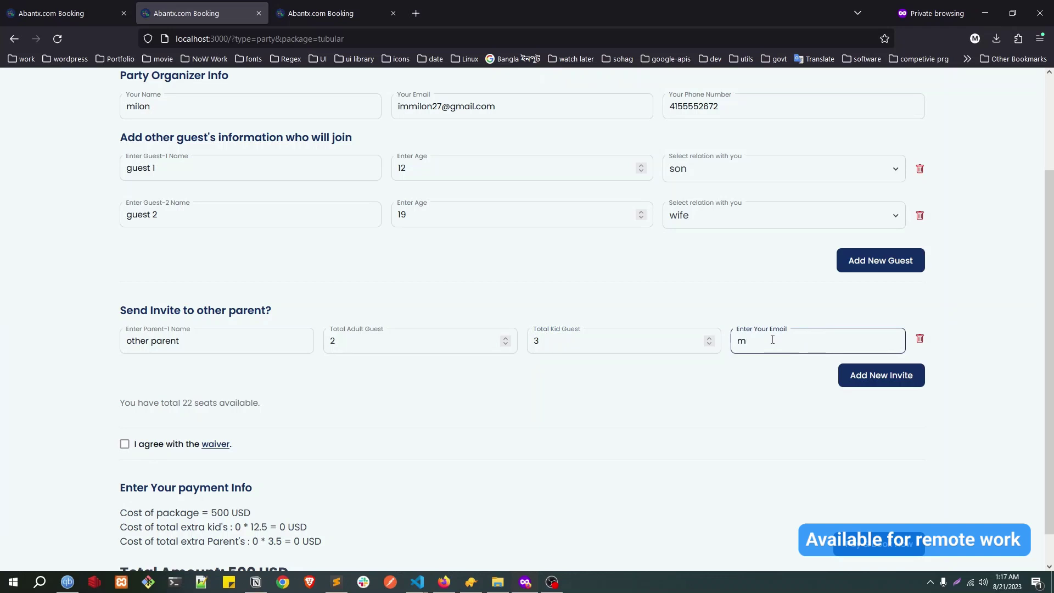
pyautogui.press('BackSpace')
pyautogui.press('BackSpace')
pyautogui.press('BackSpace')
pyautogui.press('Down')
pyautogui.press('Return')
pyautogui.scroll(-1, 297, 368)
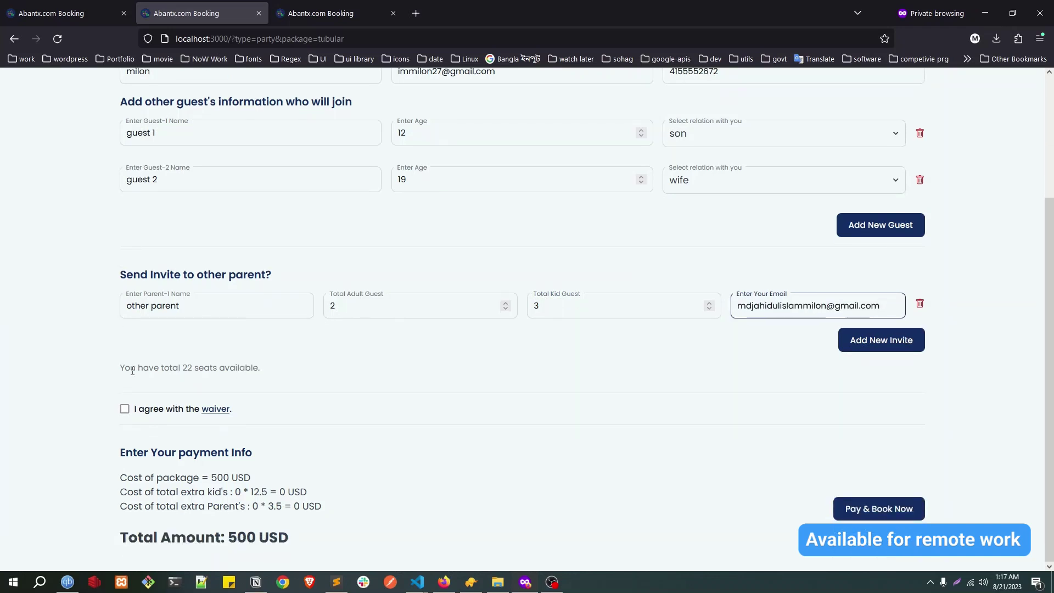
pyautogui.moveTo(124, 368); pyautogui.dragTo(179, 368)
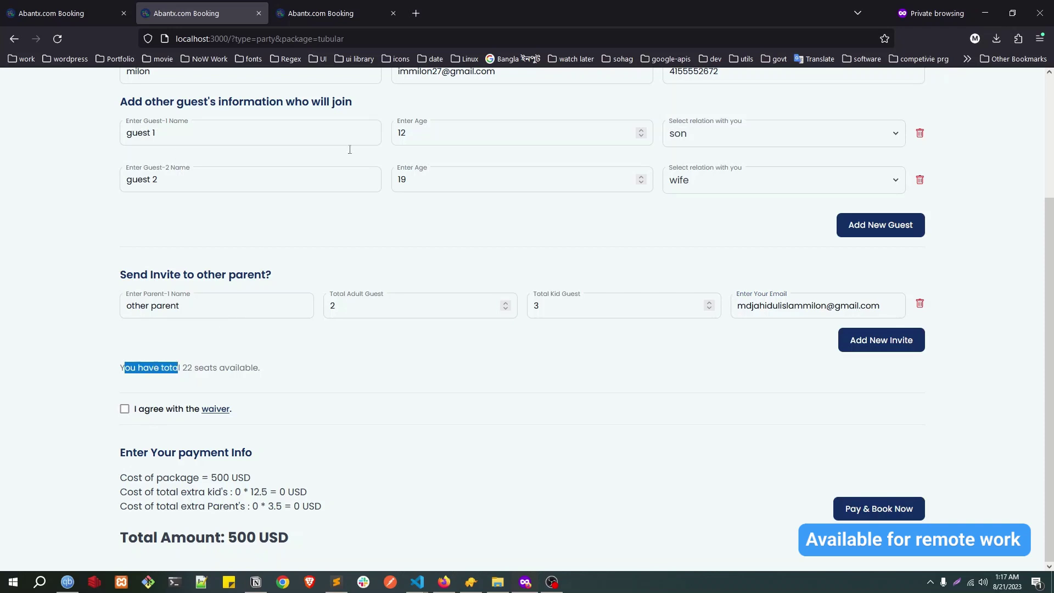
# Step: Review the package description's 500$ price and 20 included guests
pyautogui.click(485, 330)
pyautogui.scroll(4, 485, 330)
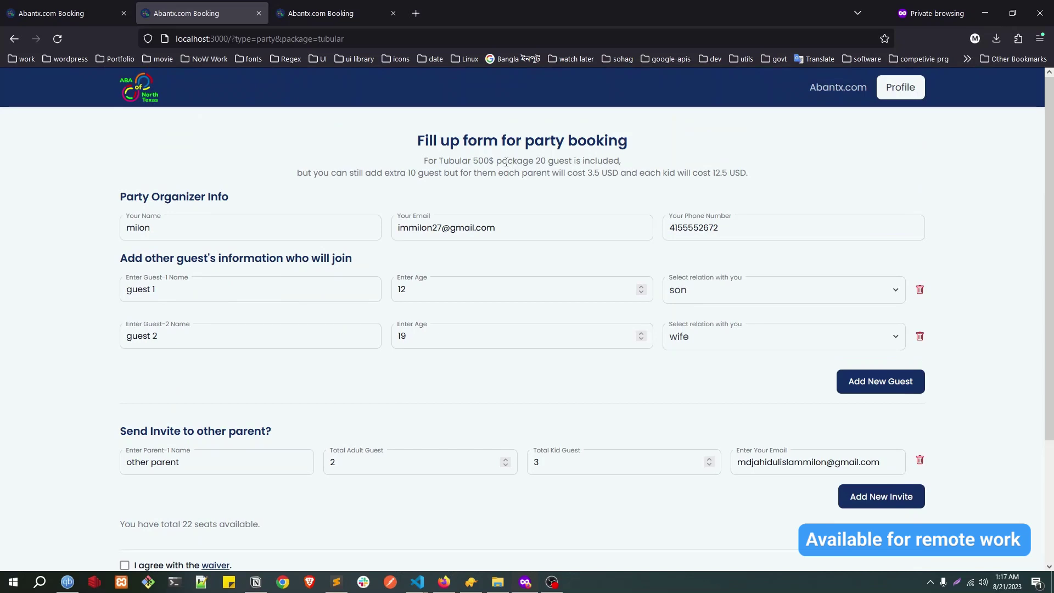
pyautogui.moveTo(536, 160)
pyautogui.mouseDown()
pyautogui.moveTo(553, 159)
pyautogui.moveTo(534, 160)
pyautogui.mouseUp()
pyautogui.scroll(-3, 254, 376)
pyautogui.scroll(3, 482, 371)
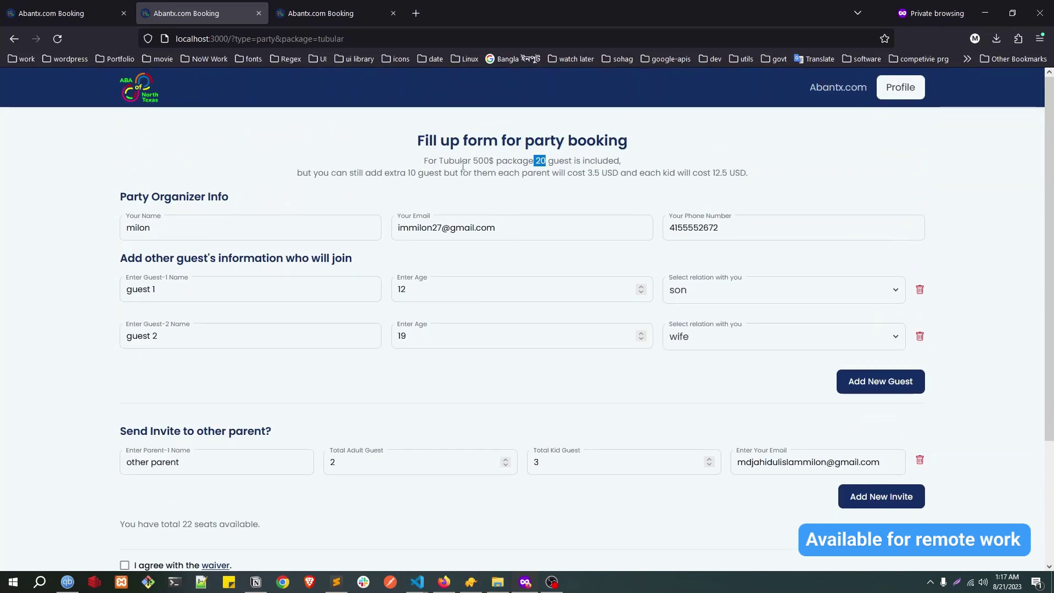
pyautogui.moveTo(472, 160); pyautogui.dragTo(493, 160)
pyautogui.scroll(-3, 382, 397)
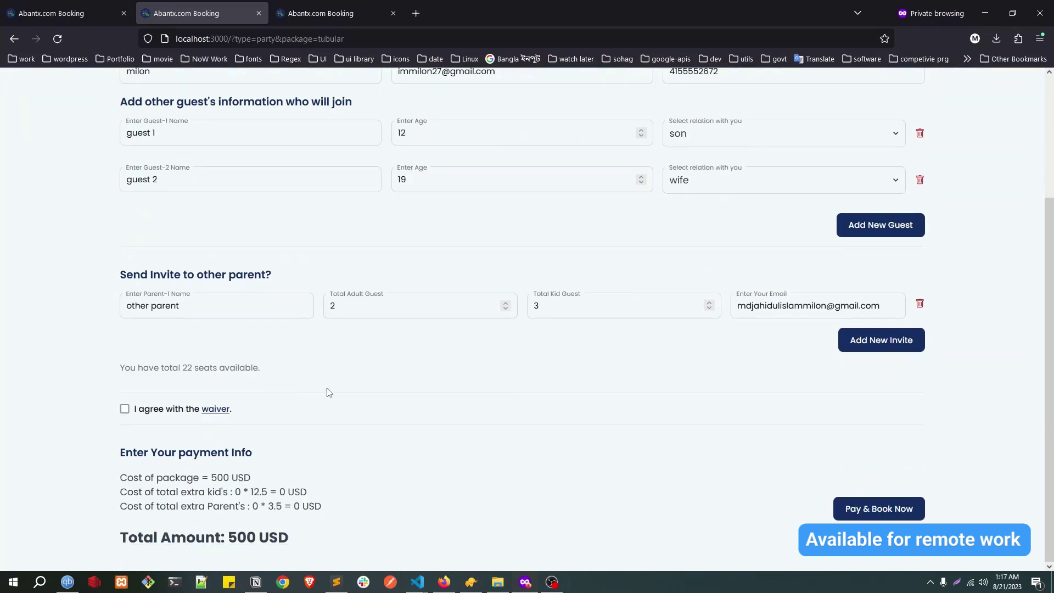
pyautogui.scroll(3, 487, 336)
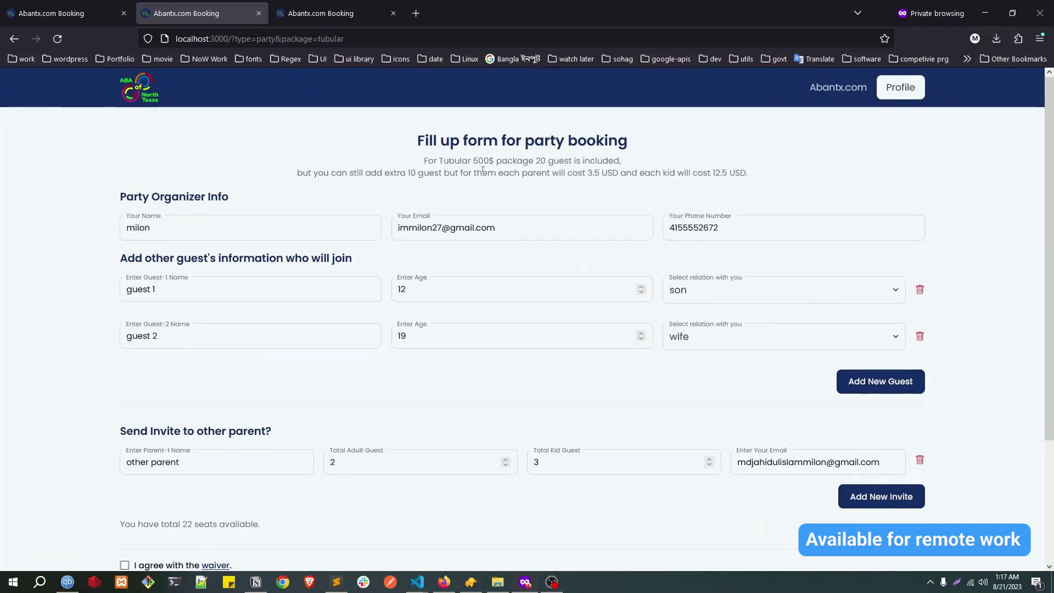
pyautogui.moveTo(537, 161); pyautogui.dragTo(549, 160)
pyautogui.scroll(-3, 385, 308)
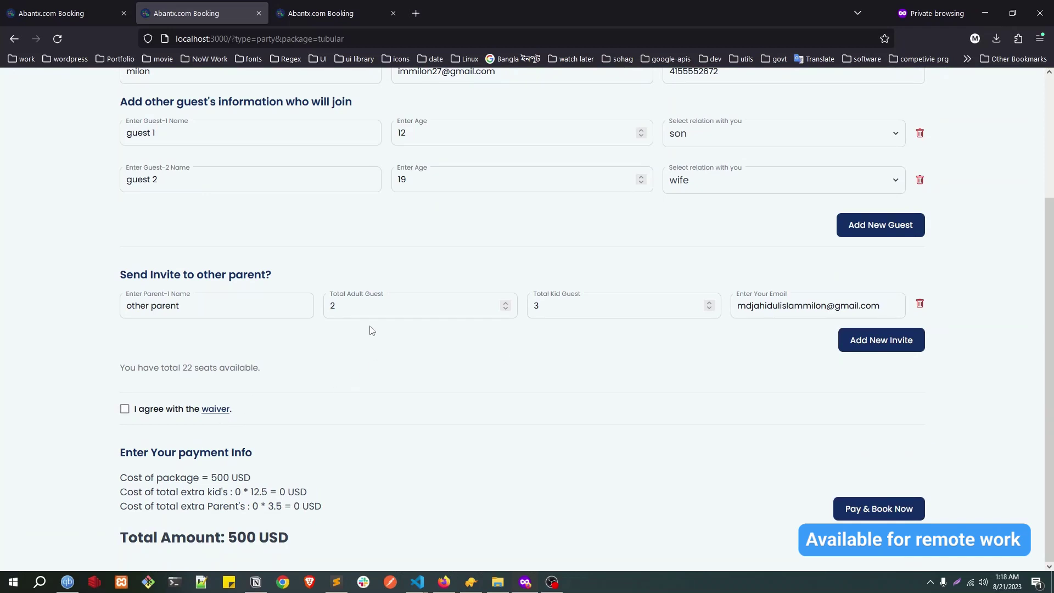
# Step: Change the invited adult count to 20 and check the 4 seats left and 21 USD extra-parents cost
pyautogui.doubleClick(370, 308)
pyautogui.click(353, 306)
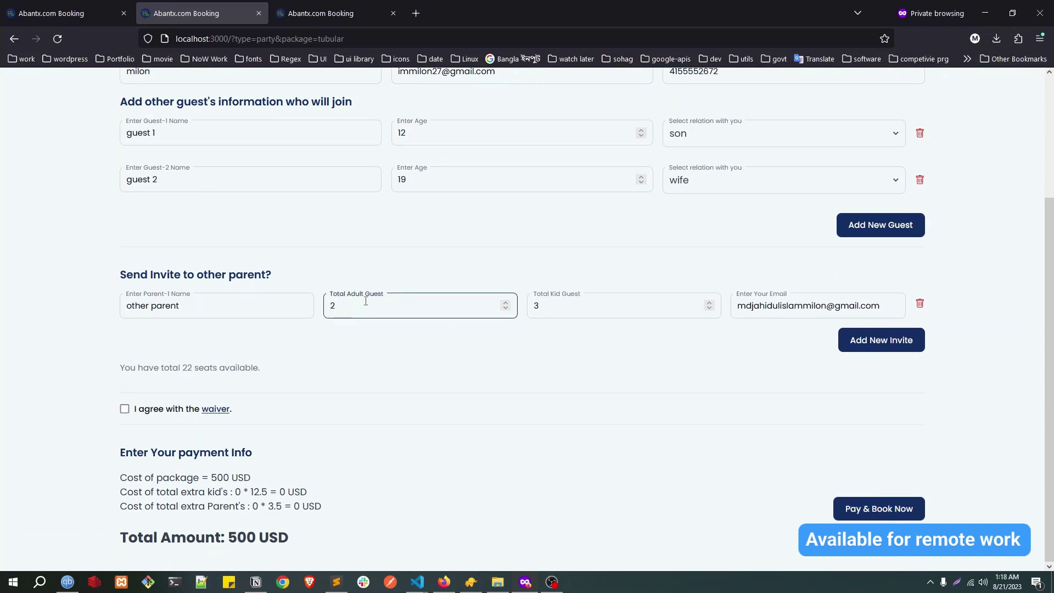
pyautogui.write('0')
pyautogui.doubleClick(366, 301)
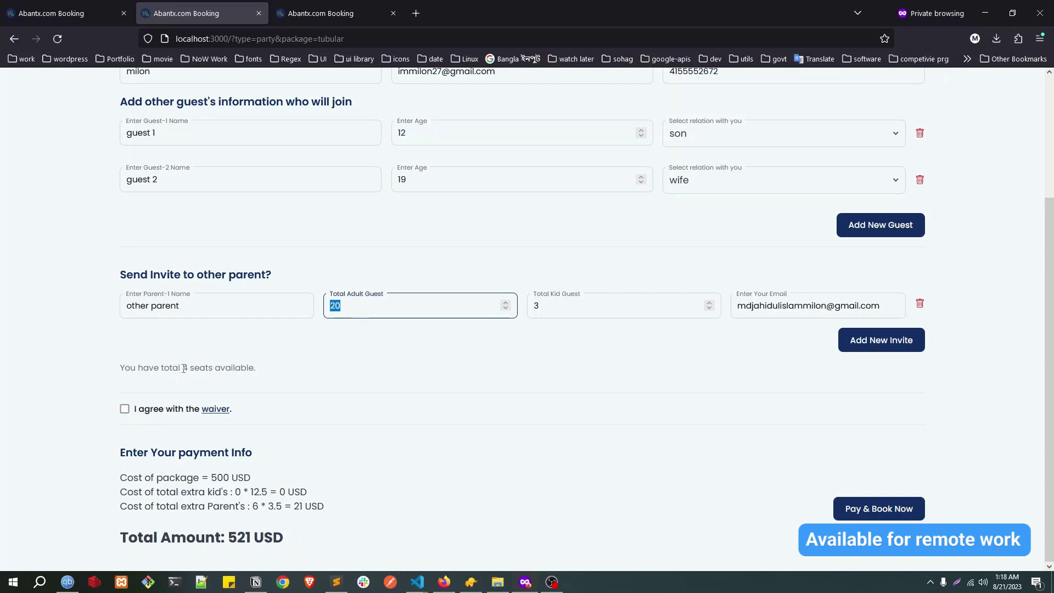
pyautogui.moveTo(184, 368); pyautogui.dragTo(191, 367)
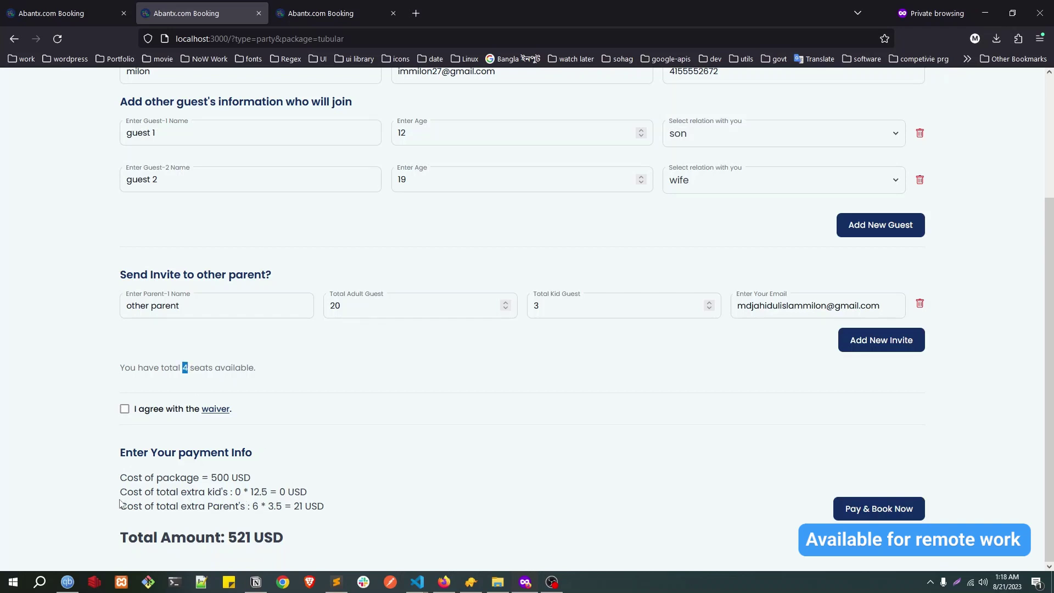
pyautogui.moveTo(121, 491); pyautogui.dragTo(352, 508)
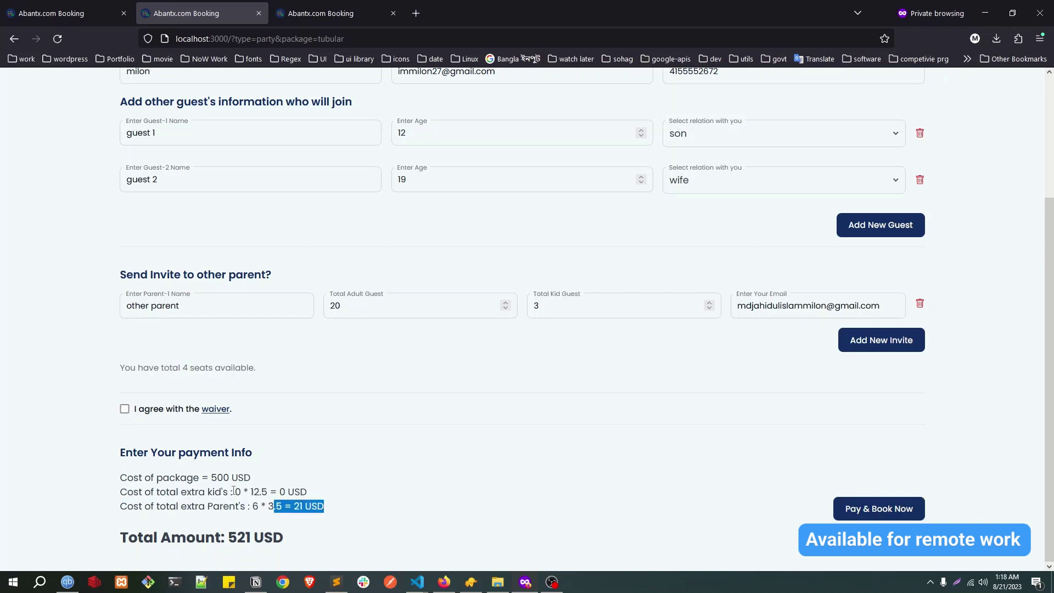
pyautogui.moveTo(124, 476); pyautogui.dragTo(244, 478)
pyautogui.moveTo(121, 492); pyautogui.dragTo(308, 493)
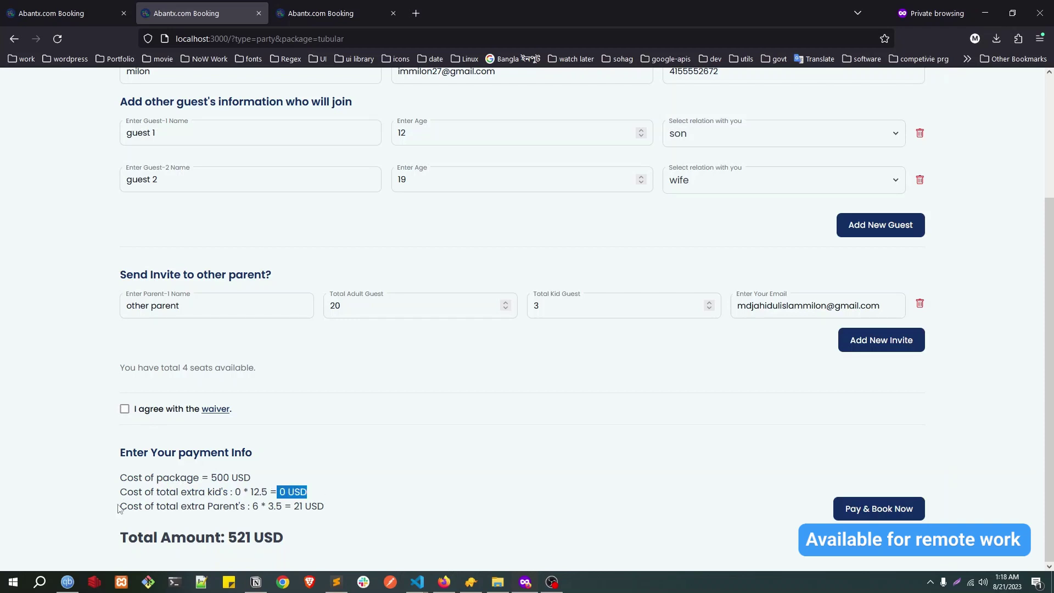
pyautogui.moveTo(121, 506); pyautogui.dragTo(304, 506)
pyautogui.doubleClick(299, 505)
# Step: Change the invite to 2 adults and 25 kids, reviewing the 75 USD extra-kids cost and 535 total
pyautogui.moveTo(346, 306); pyautogui.dragTo(309, 310)
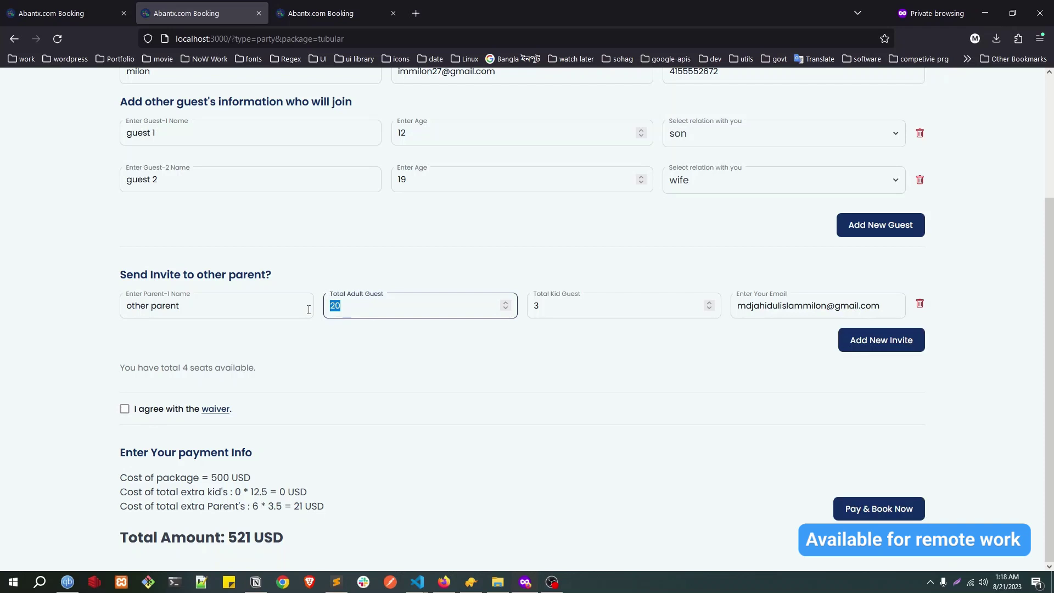
pyautogui.write('2')
pyautogui.press('Tab')
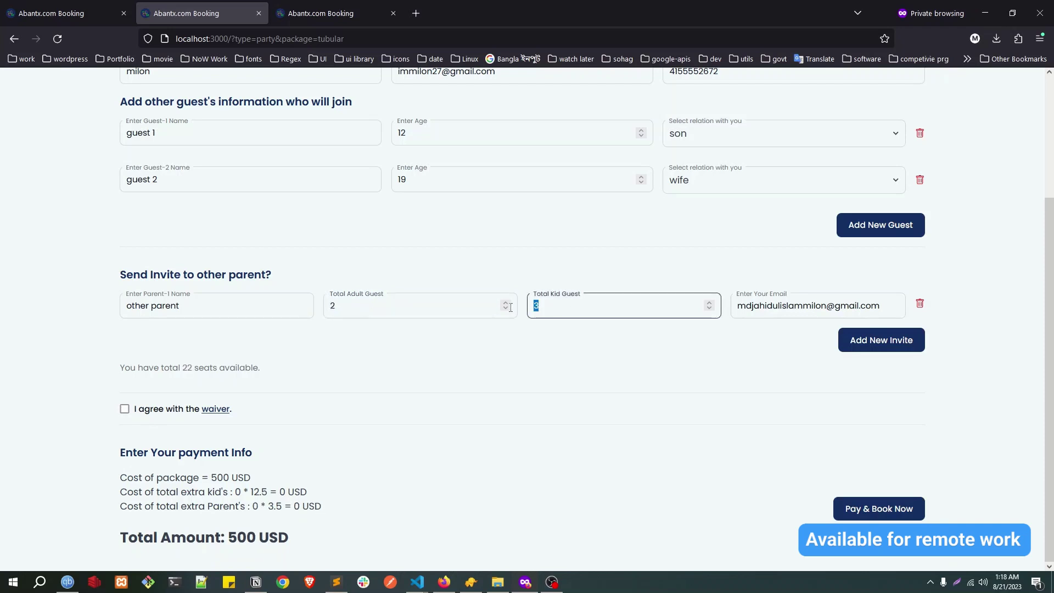
pyautogui.write('20')
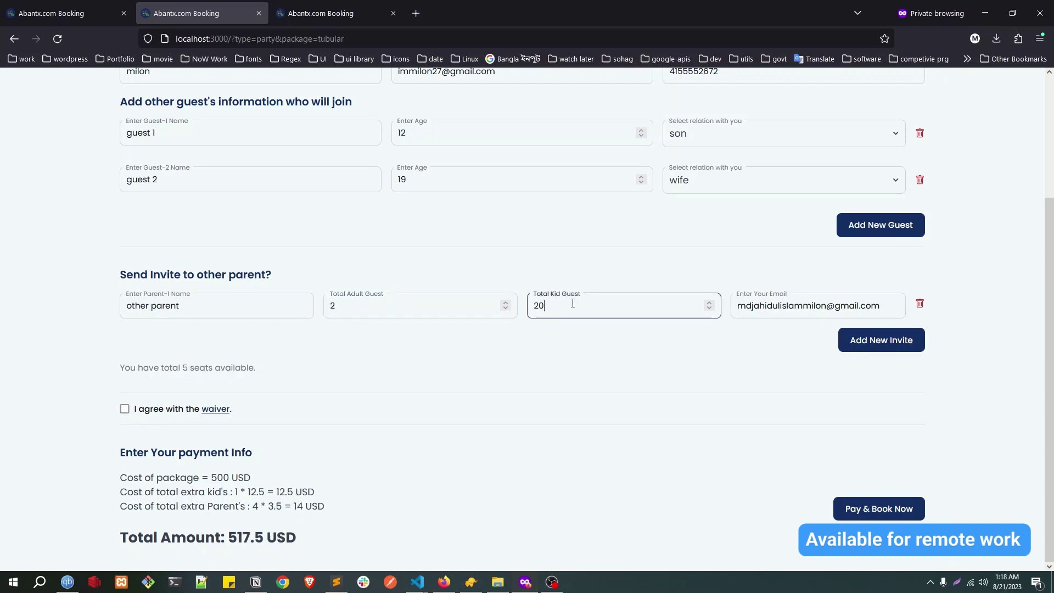
pyautogui.doubleClick(572, 303)
pyautogui.write('25')
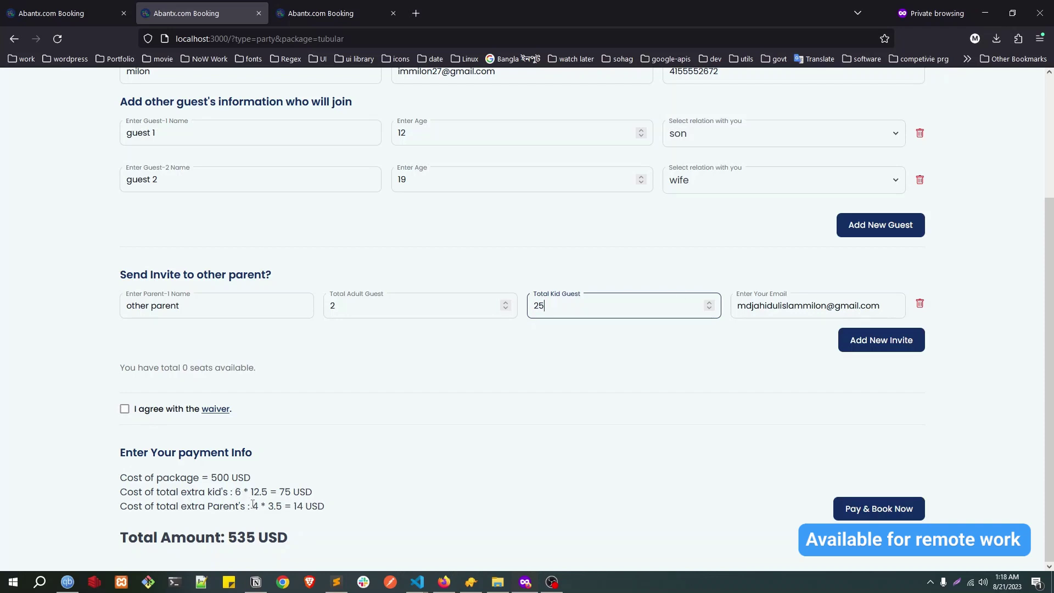
pyautogui.moveTo(253, 504); pyautogui.dragTo(312, 503)
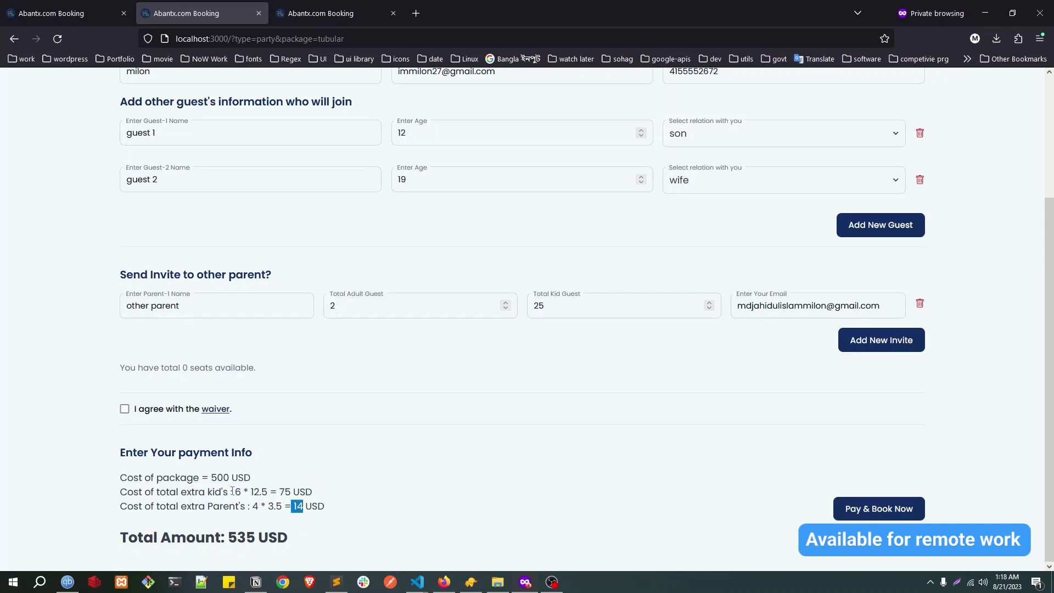
pyautogui.moveTo(235, 492); pyautogui.dragTo(245, 492)
pyautogui.moveTo(279, 492); pyautogui.dragTo(294, 492)
pyautogui.moveTo(230, 538); pyautogui.dragTo(250, 537)
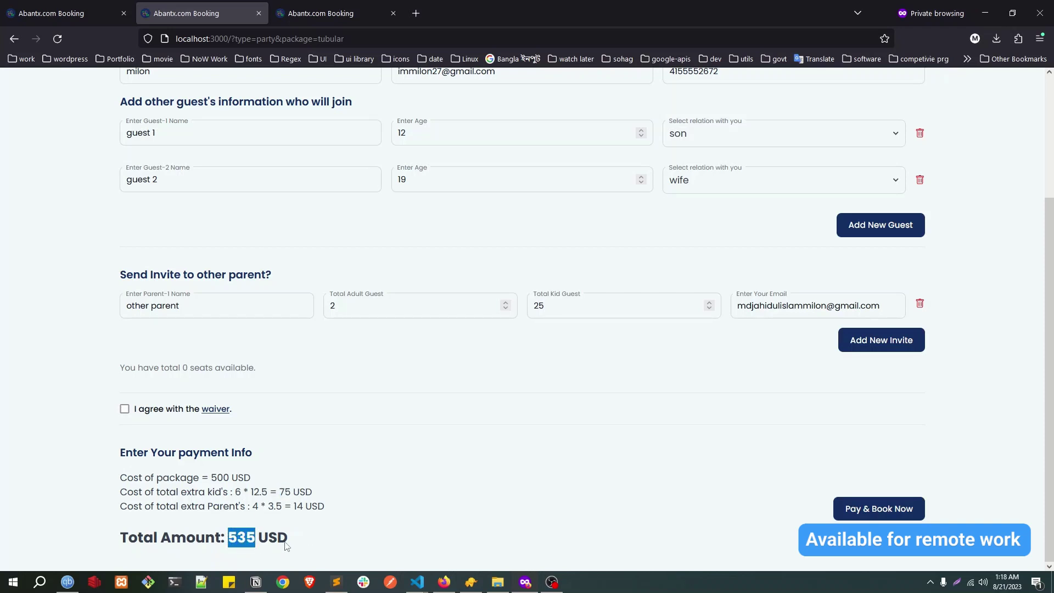
# Step: Raise the invited kid count to 26 to see the over-limit guest warning
pyautogui.doubleClick(563, 308)
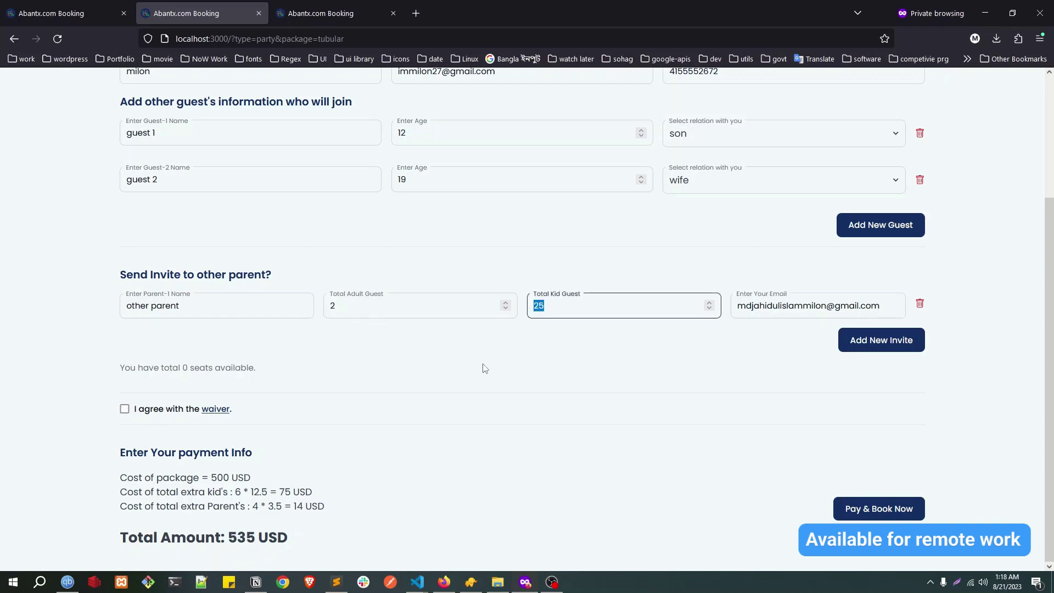
pyautogui.scroll(1, 459, 443)
pyautogui.scroll(-1, 383, 431)
pyautogui.moveTo(176, 492); pyautogui.dragTo(127, 491)
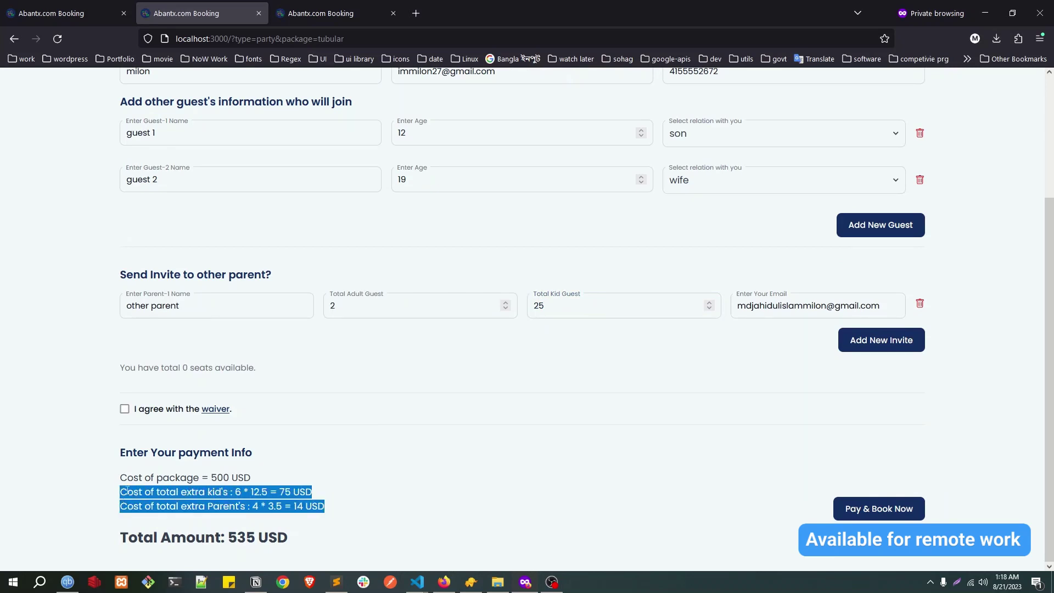
pyautogui.click(565, 309)
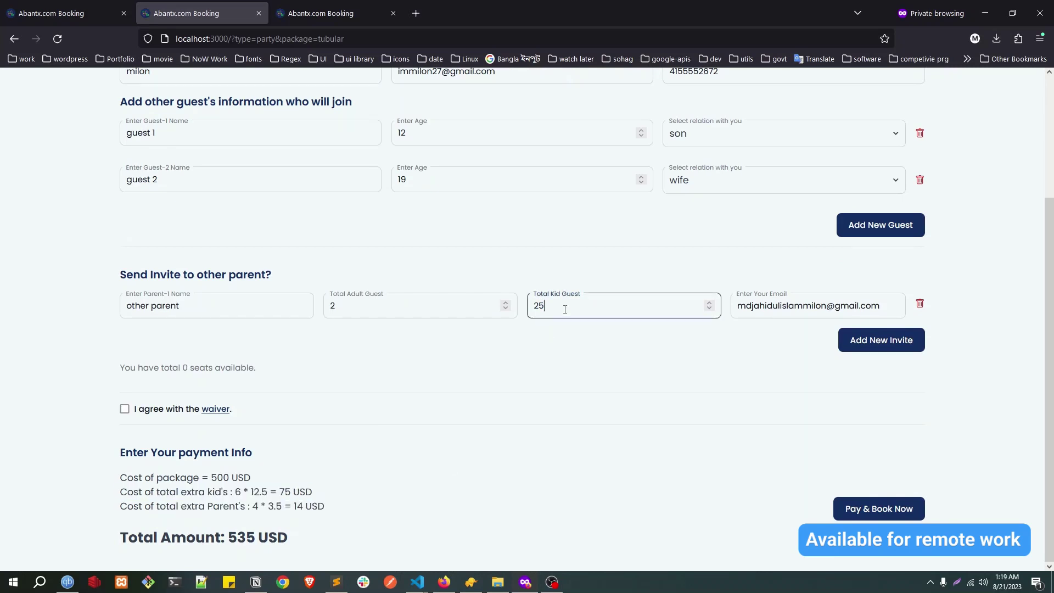
pyautogui.doubleClick(184, 368)
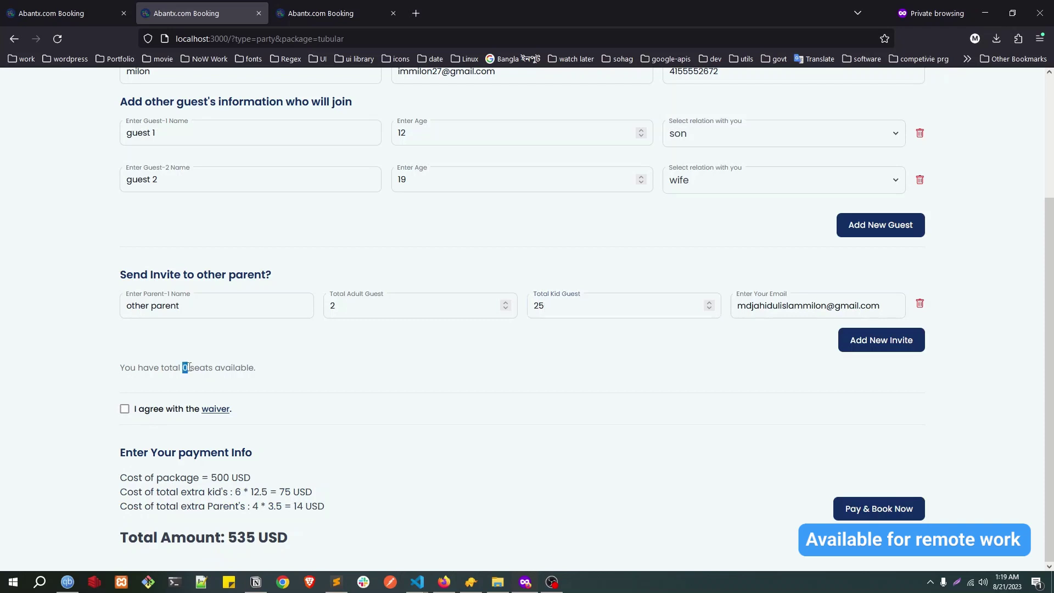
pyautogui.click(594, 308)
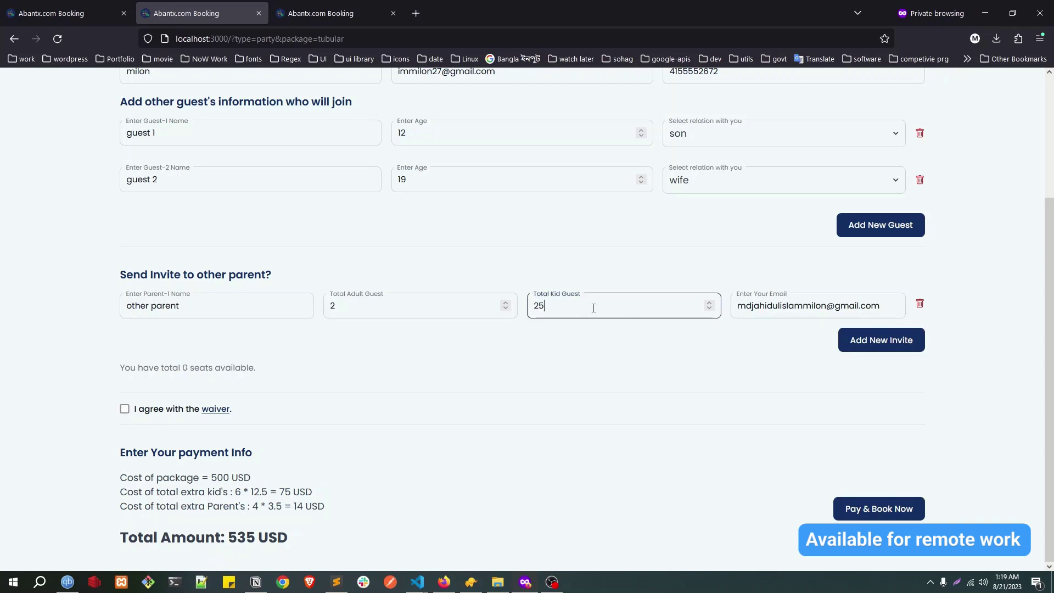
pyautogui.press('Up')
pyautogui.moveTo(635, 509); pyautogui.dragTo(923, 509)
# Step: Lower the kid count back to 25 and attempt Pay & Book Now, triggering the waiver error
pyautogui.click(583, 311)
pyautogui.press('Down')
pyautogui.doubleClick(574, 314)
pyautogui.click(570, 344)
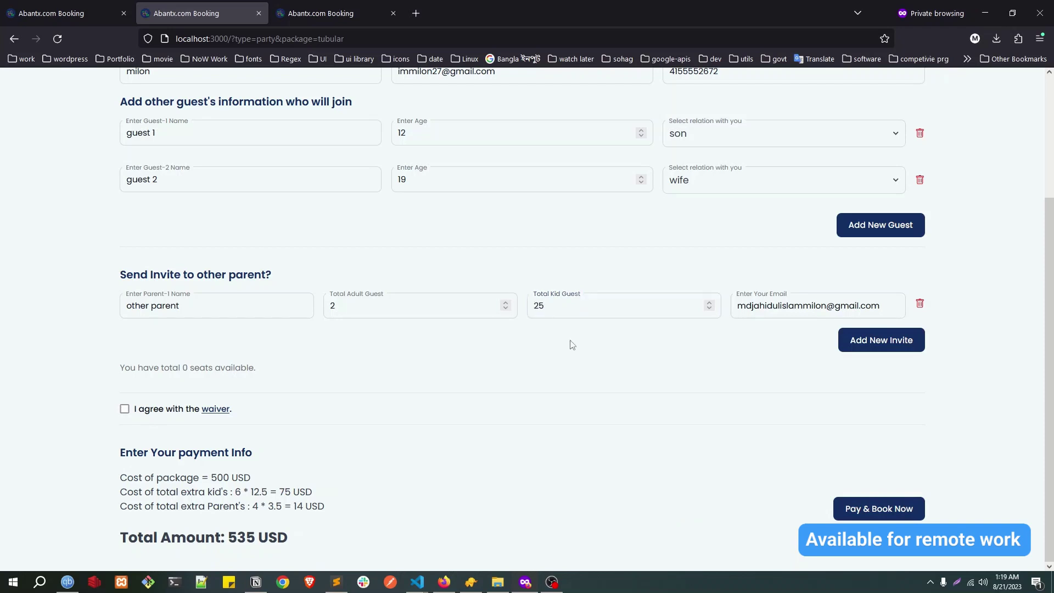
pyautogui.click(875, 509)
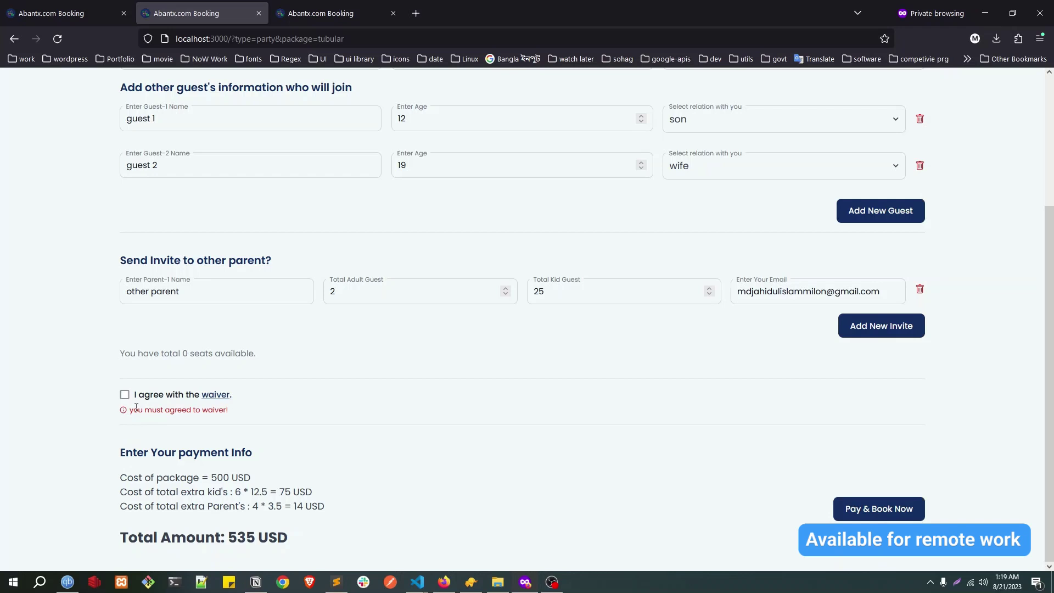
# Step: Agree to the waiver, submit the booking, and enter the Stripe test card number and expiry
pyautogui.moveTo(137, 409); pyautogui.dragTo(240, 410)
pyautogui.click(124, 395)
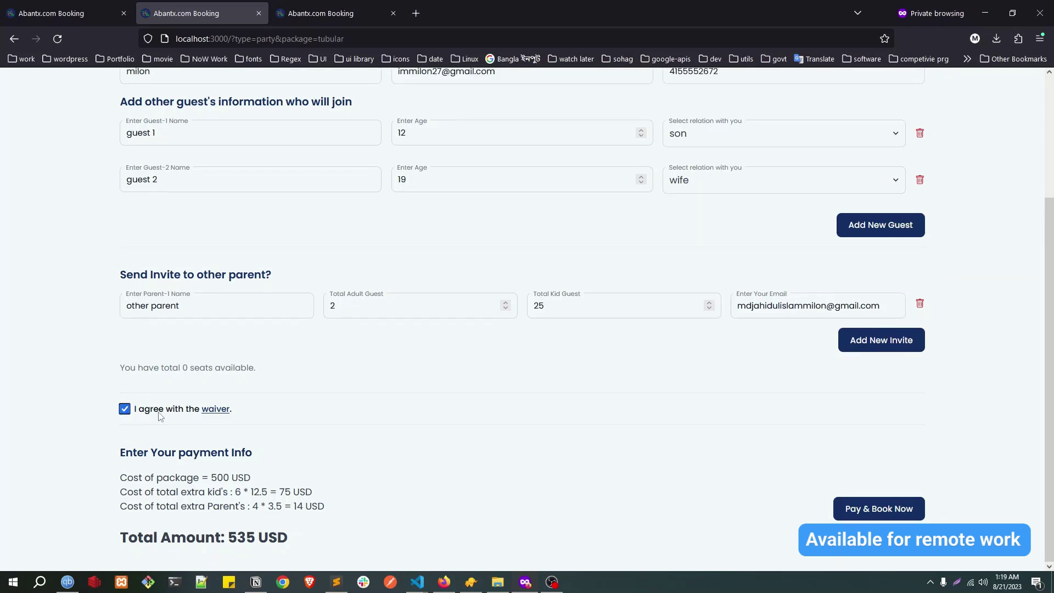
pyautogui.click(876, 511)
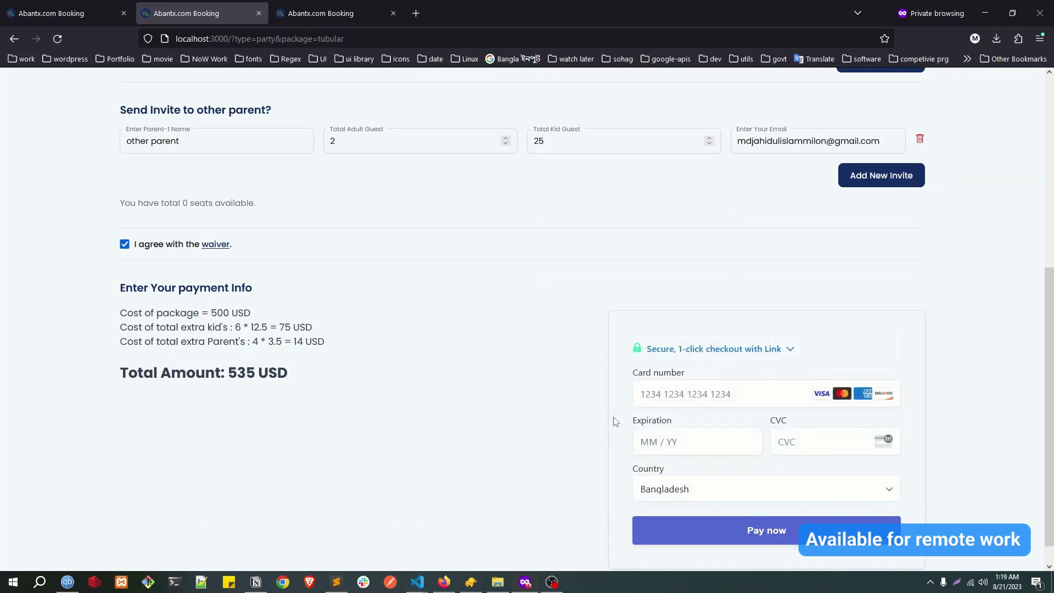
pyautogui.click(687, 391)
pyautogui.write('4242 42')
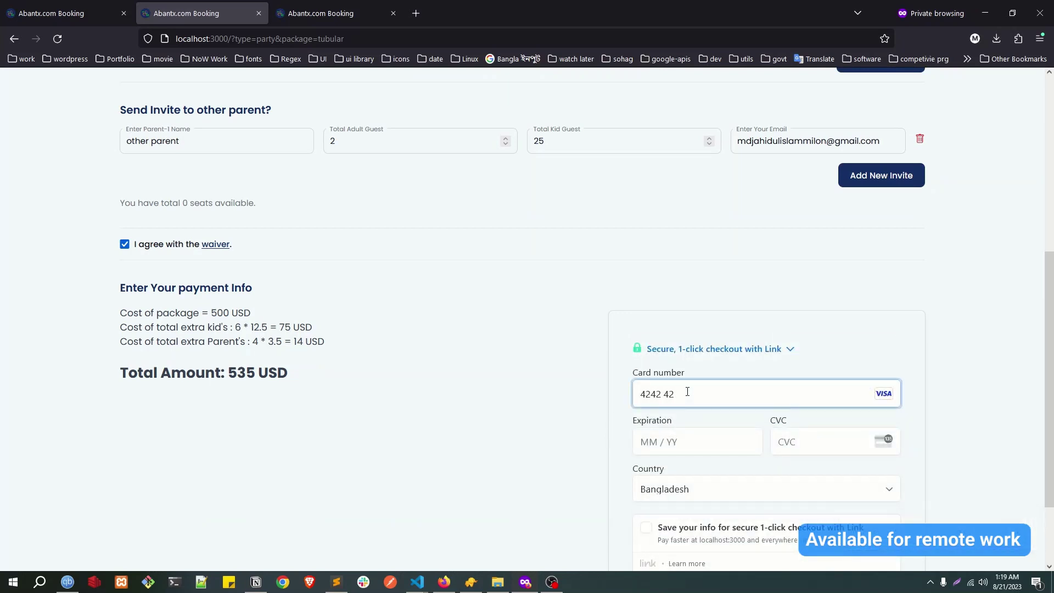
pyautogui.write('42 4242 4242')
pyautogui.click(671, 443)
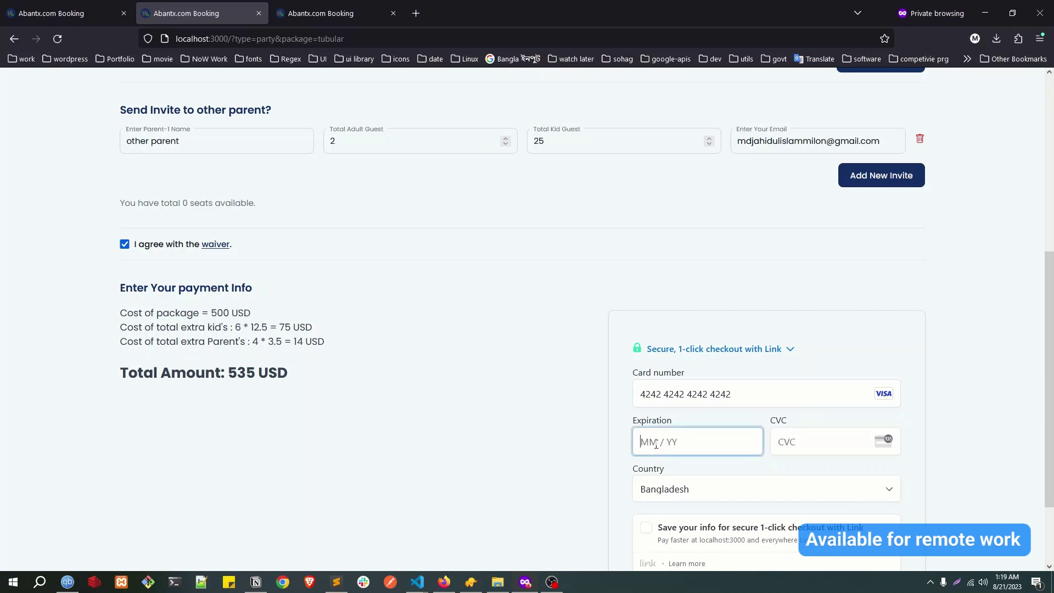
pyautogui.write('0424424')
pyautogui.scroll(-2, 675, 428)
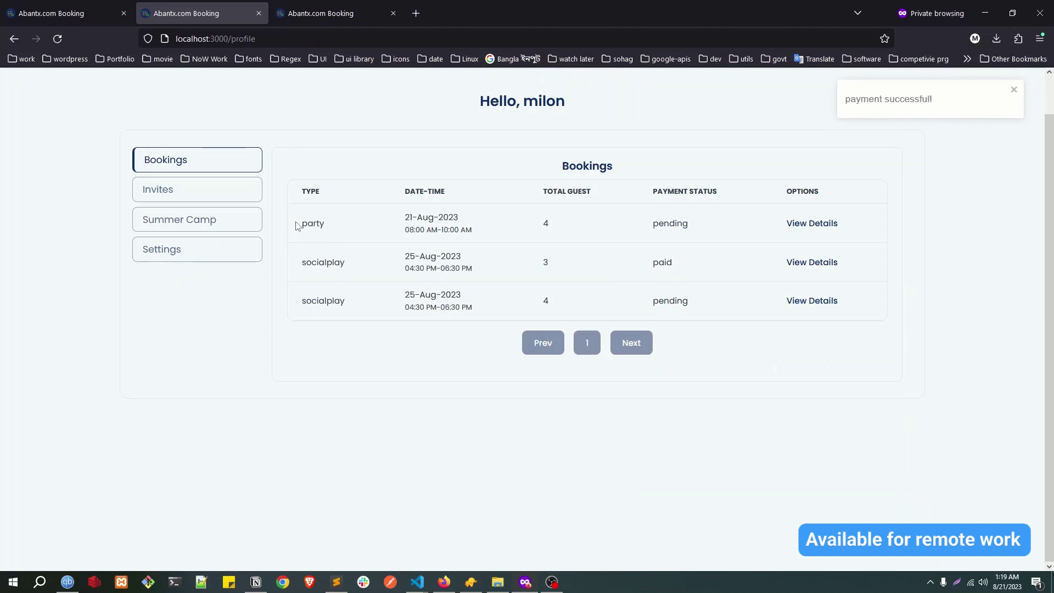
# Step: Reload the bookings list so the party booking's status changes from pending to paid
pyautogui.moveTo(297, 226); pyautogui.dragTo(333, 230)
pyautogui.moveTo(648, 226); pyautogui.dragTo(690, 225)
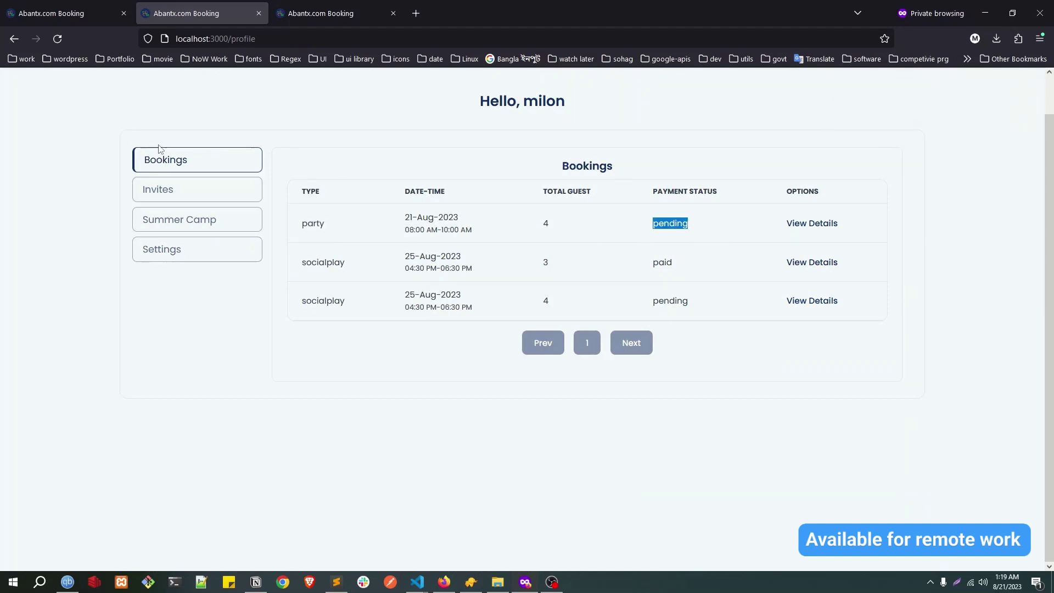
pyautogui.click(57, 38)
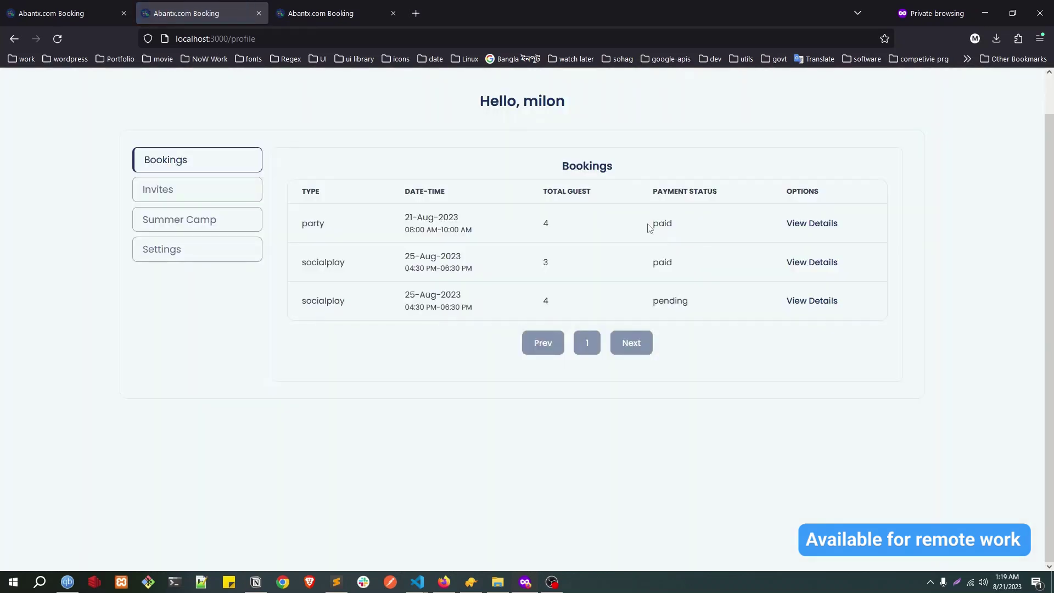
pyautogui.doubleClick(651, 226)
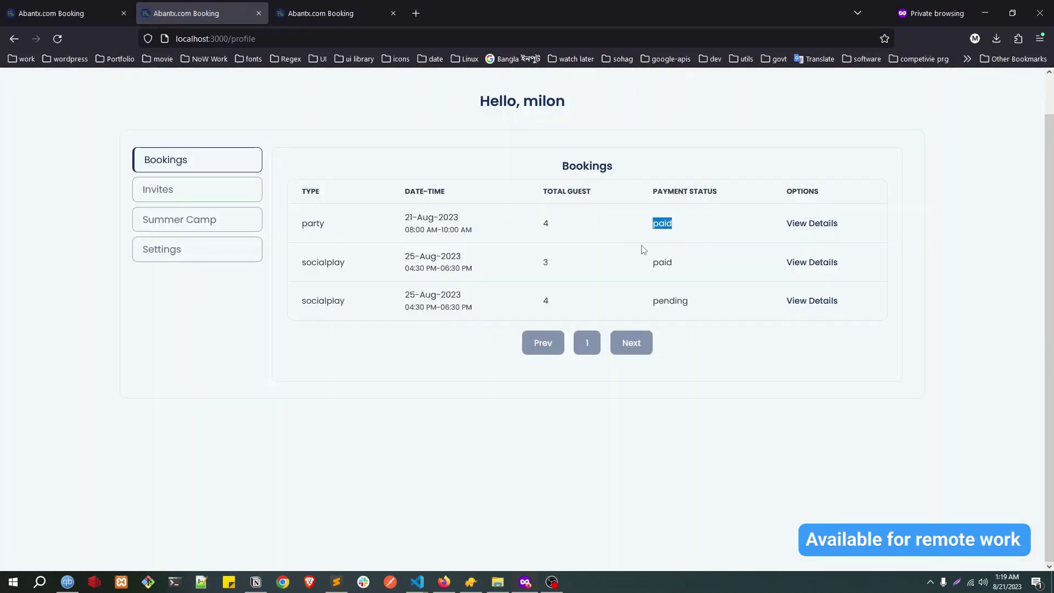
# Step: Open the party booking's details and review its guests and the invited parent's entry
pyautogui.click(805, 232)
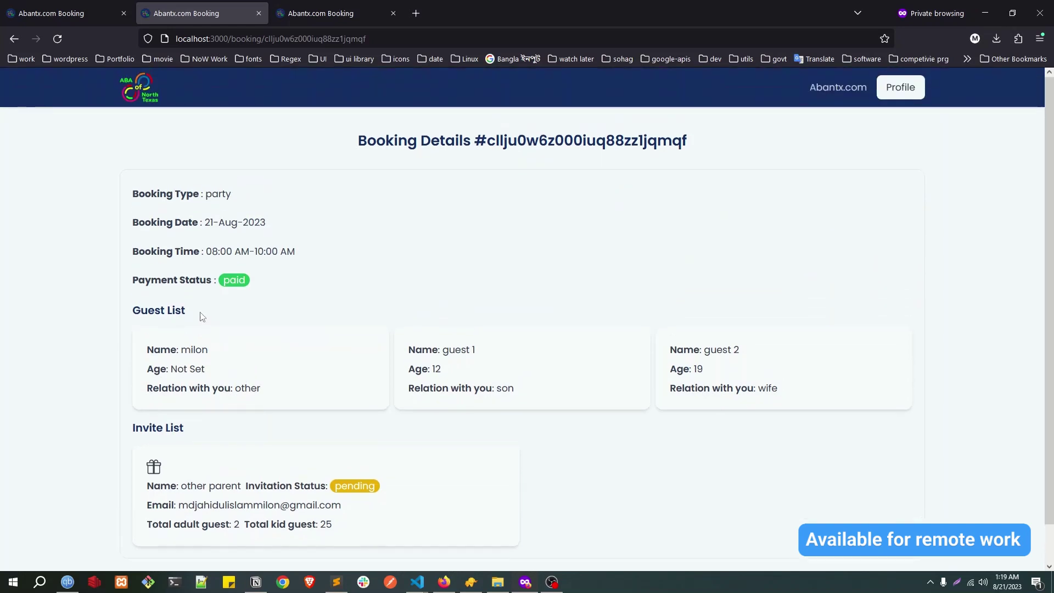
pyautogui.doubleClick(180, 352)
pyautogui.moveTo(450, 352); pyautogui.dragTo(476, 352)
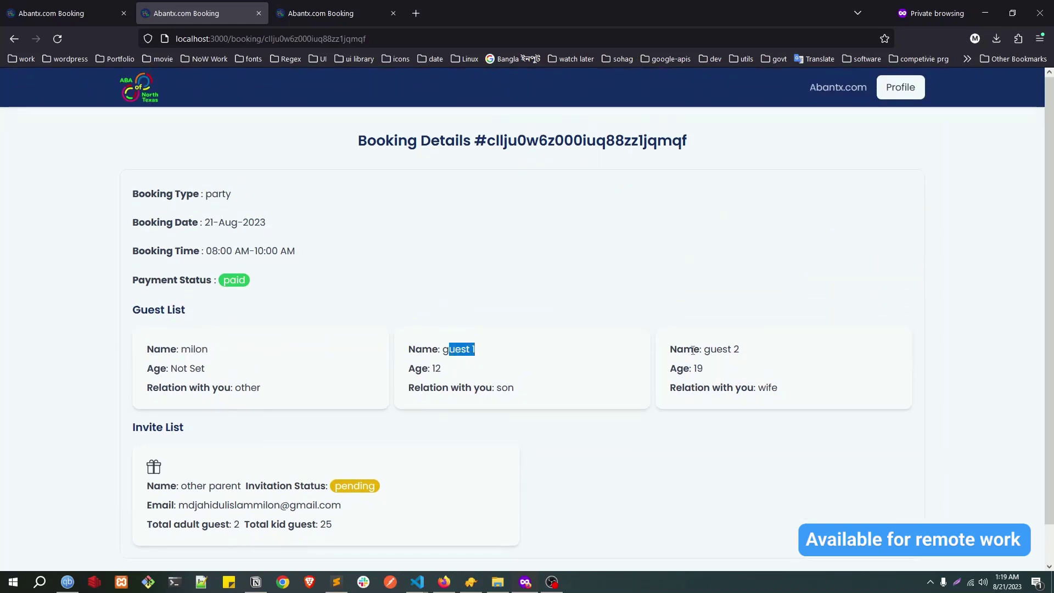
pyautogui.scroll(-1, 221, 363)
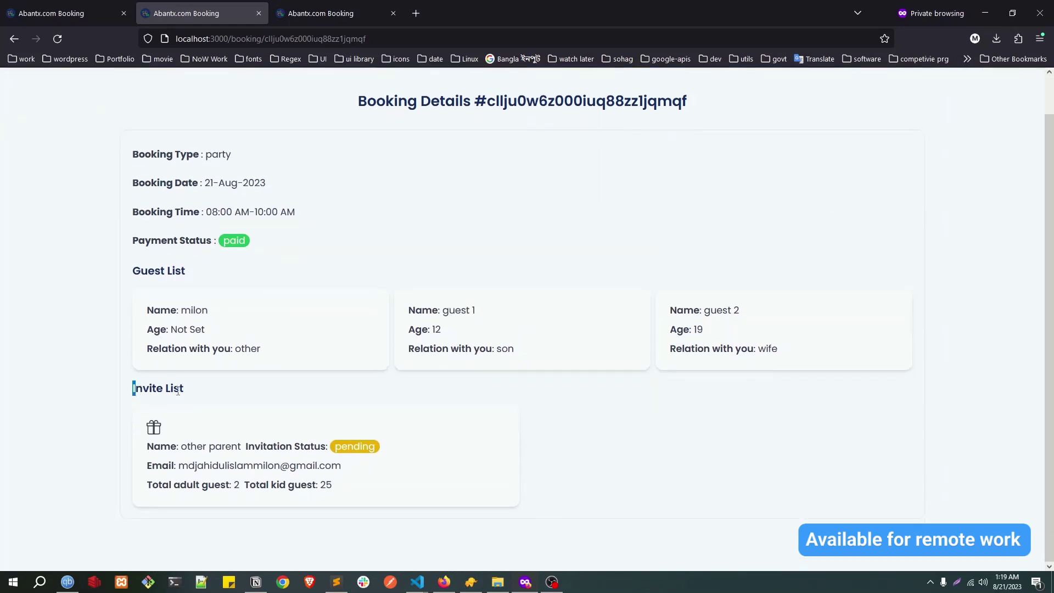
pyautogui.doubleClick(139, 392)
pyautogui.click(213, 408)
pyautogui.tripleClick(302, 469)
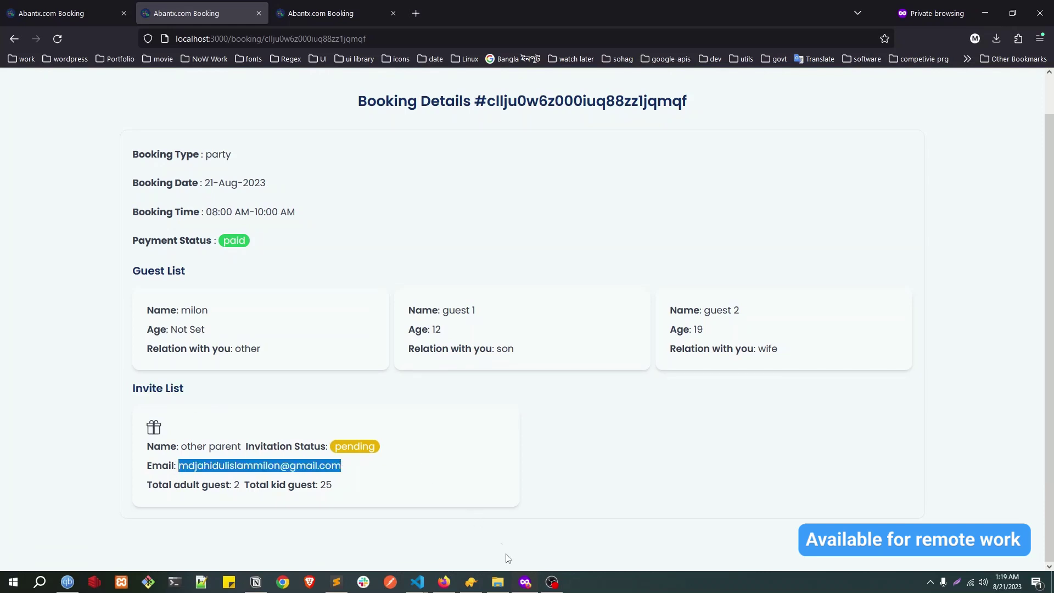
pyautogui.click(444, 582)
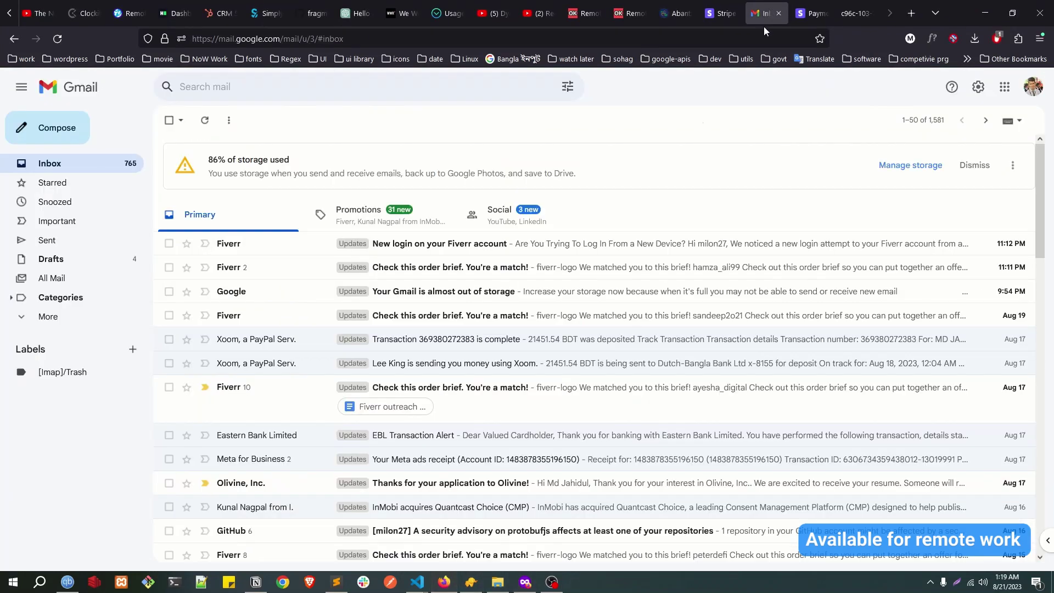
# Step: Open the 'Hey other parent…' invite e-mail, check its 08:00 AM-10:00 AM party time, and accept the invitation
pyautogui.click(988, 243)
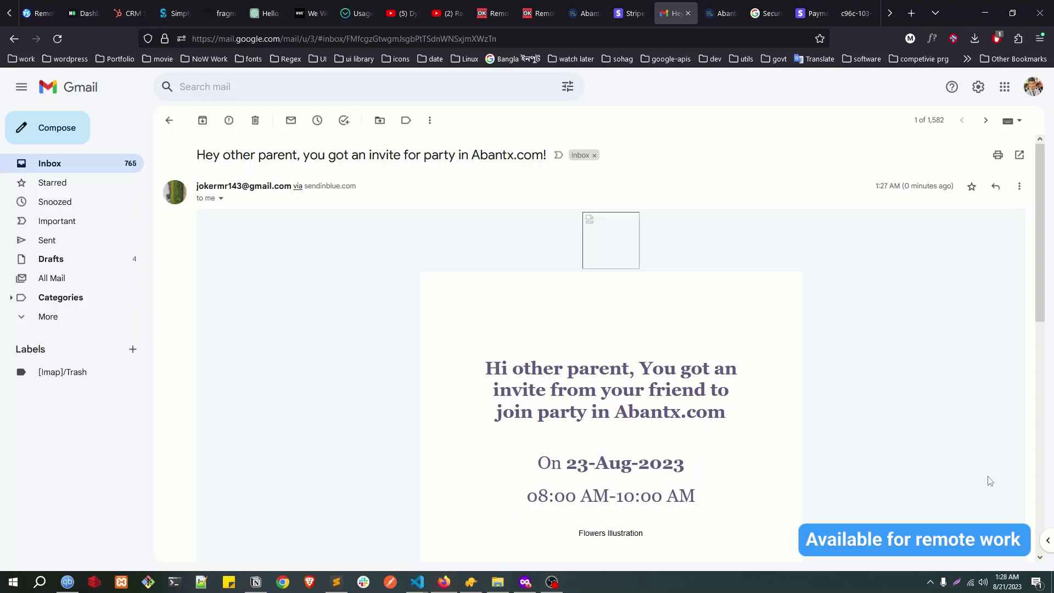
pyautogui.scroll(-3, 485, 303)
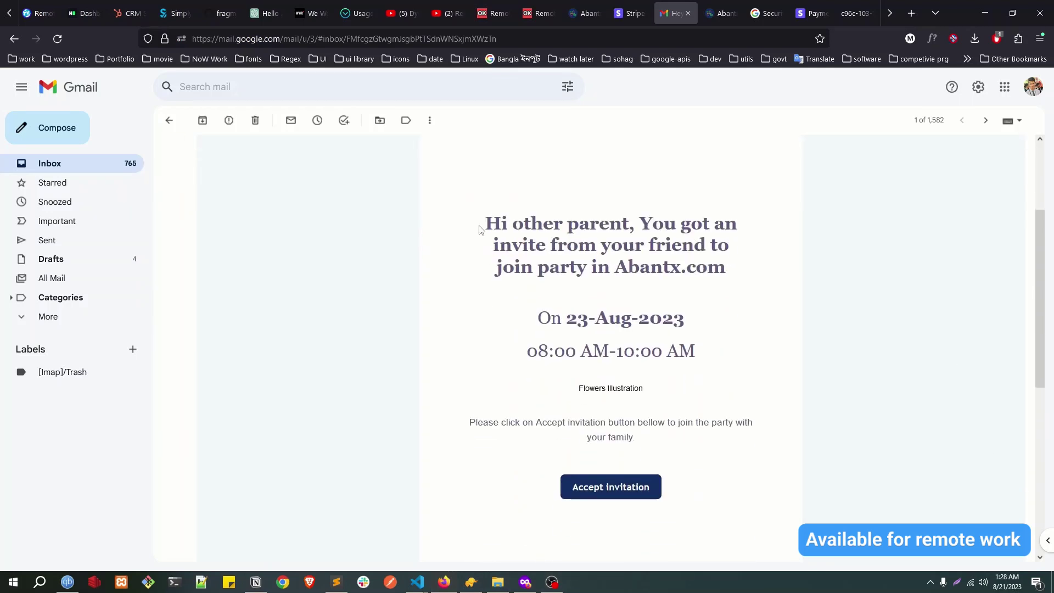
pyautogui.moveTo(487, 222); pyautogui.dragTo(611, 268)
pyautogui.moveTo(541, 317); pyautogui.dragTo(685, 318)
pyautogui.moveTo(530, 364); pyautogui.dragTo(614, 370)
pyautogui.click(614, 494)
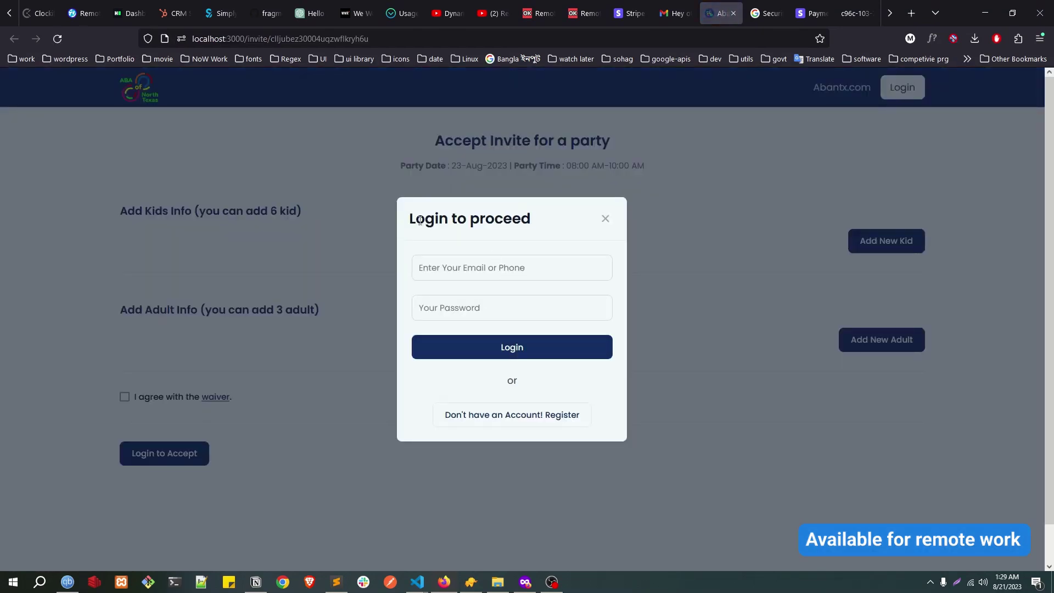
# Step: Switch the login dialog to registration and enter the name 'test' and the account e-mail
pyautogui.moveTo(416, 219); pyautogui.dragTo(546, 223)
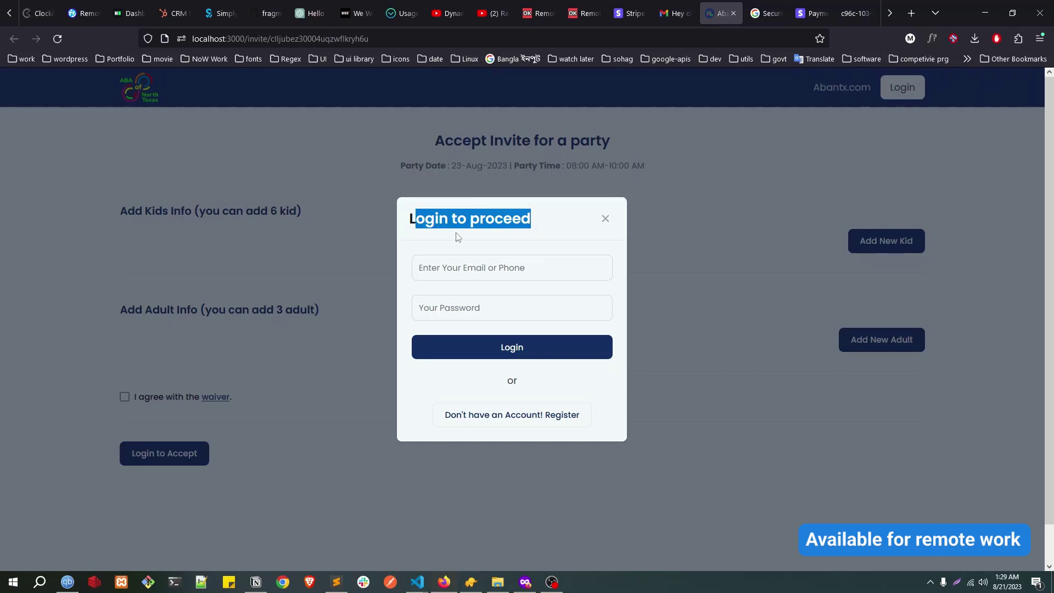
pyautogui.click(506, 423)
pyautogui.click(492, 210)
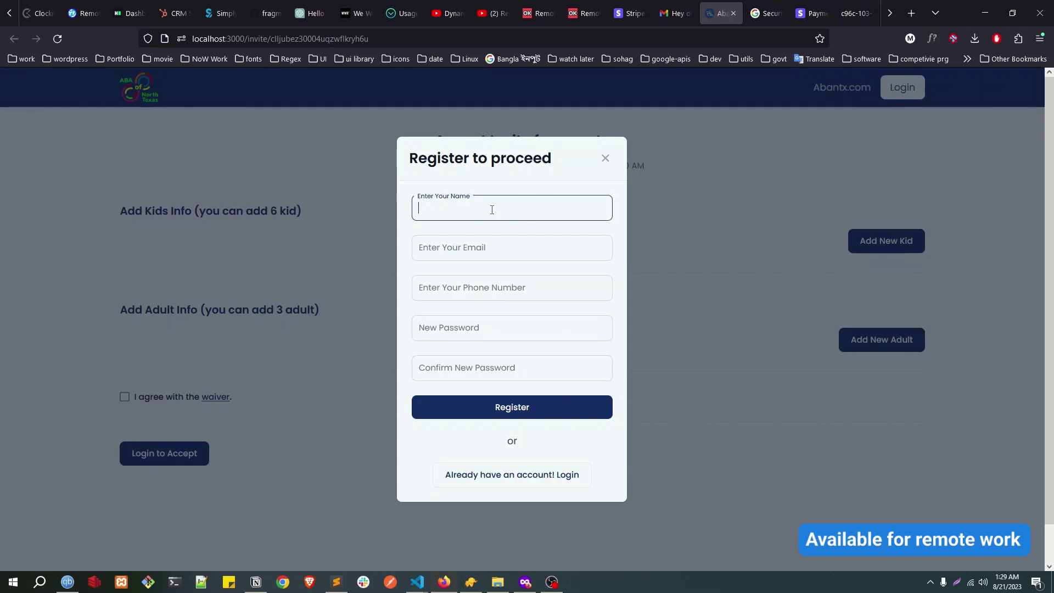
pyautogui.write('test')
pyautogui.press('Tab')
pyautogui.write('tes')
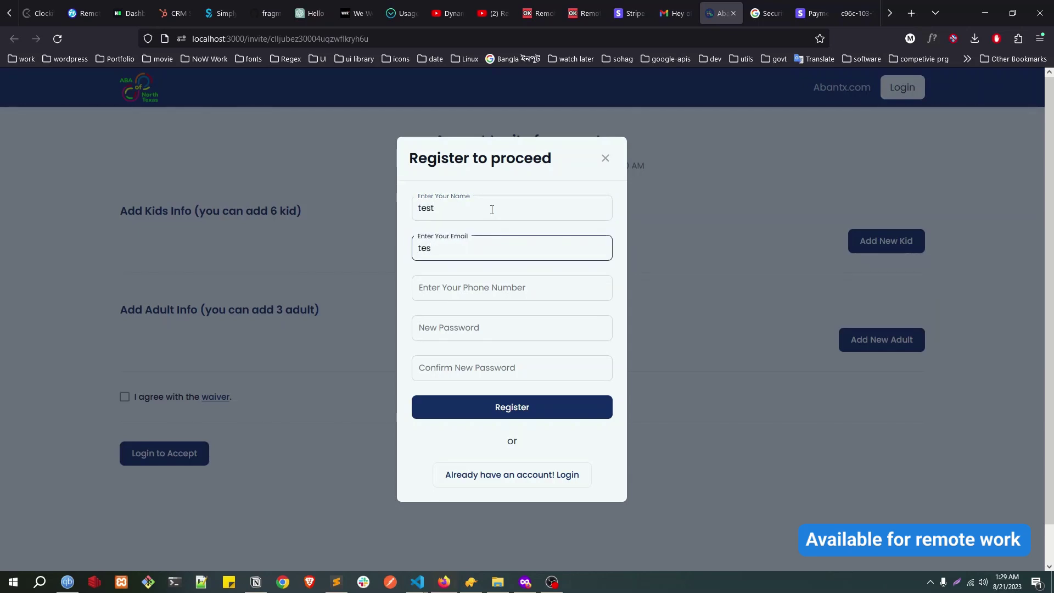
pyautogui.press('BackSpace')
pyautogui.press('BackSpace')
pyautogui.press('BackSpace')
pyautogui.write('md')
pyautogui.press('Down')
pyautogui.press('Return')
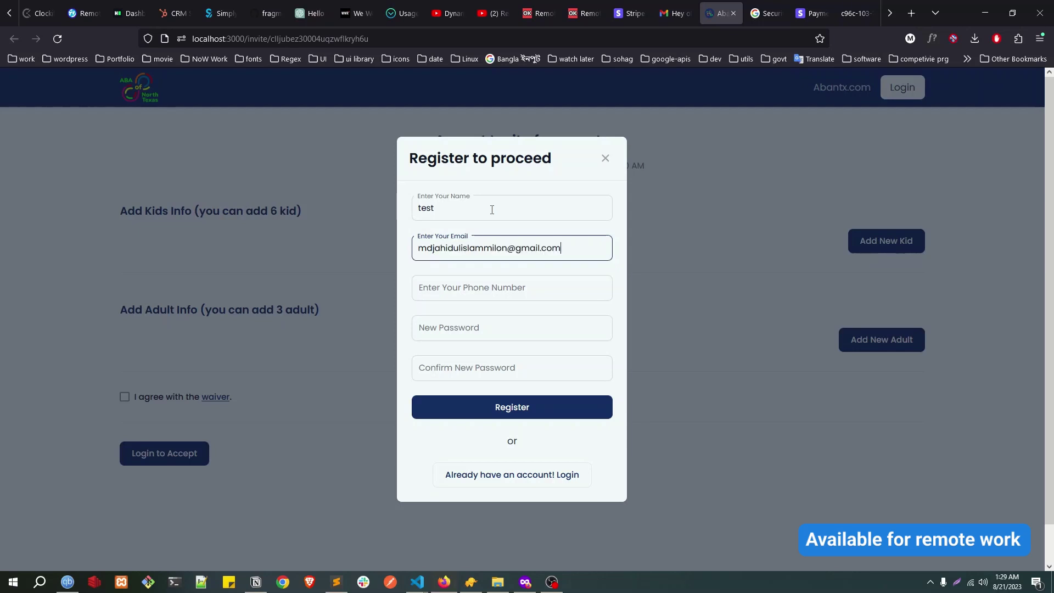
# Step: Paste the contact's phone number, enter an account password, and register
pyautogui.press('Tab')
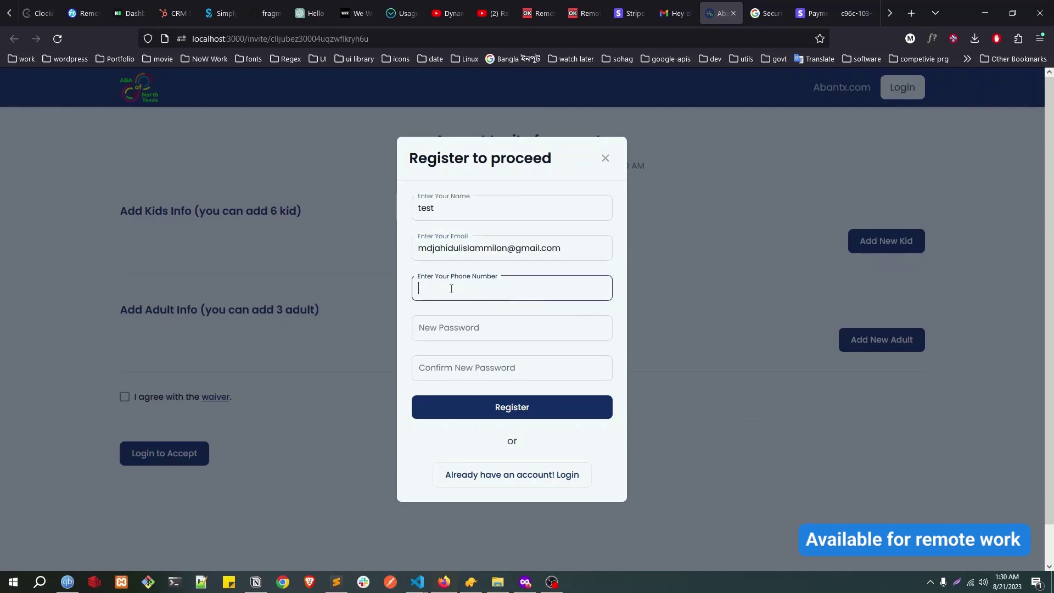
pyautogui.hotkey('ctrl', 'v')
pyautogui.click(460, 325)
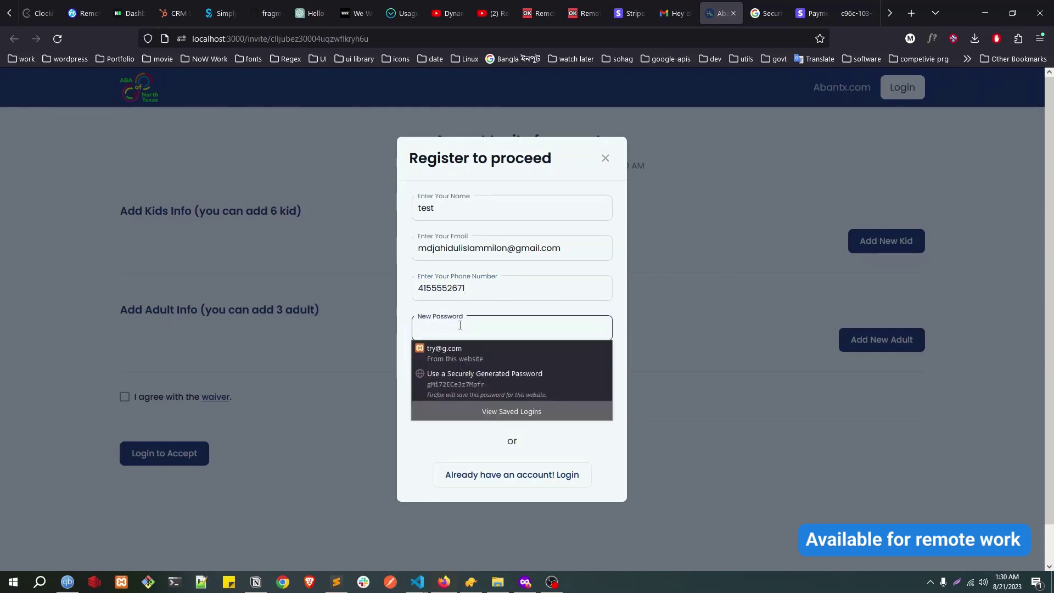
pyautogui.write('12345678')
pyautogui.click(513, 411)
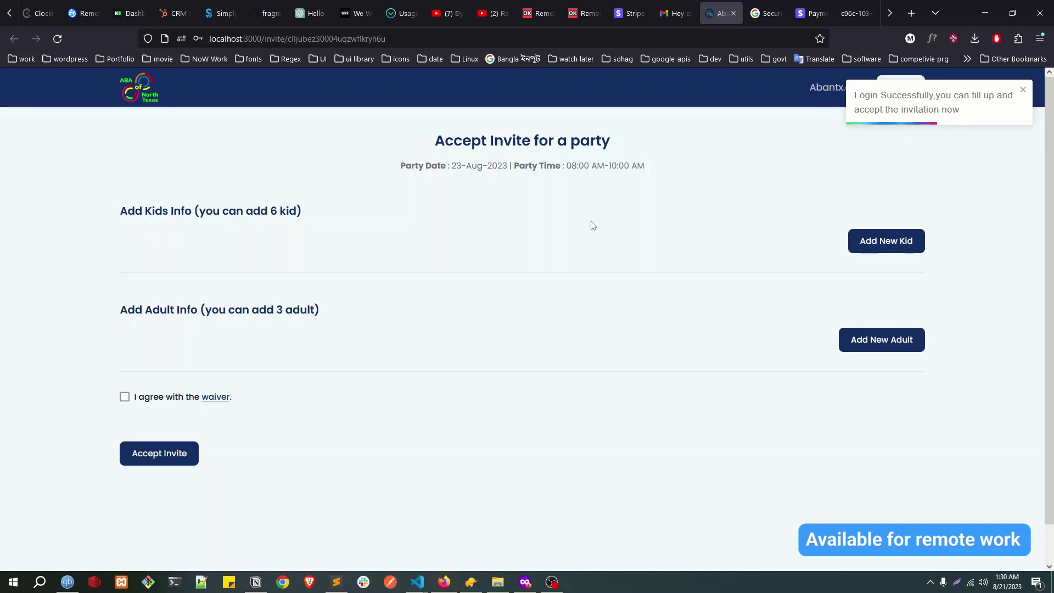
# Step: Add kid guest 'kid of other parent', age 6, with relation son
pyautogui.moveTo(120, 211); pyautogui.dragTo(289, 211)
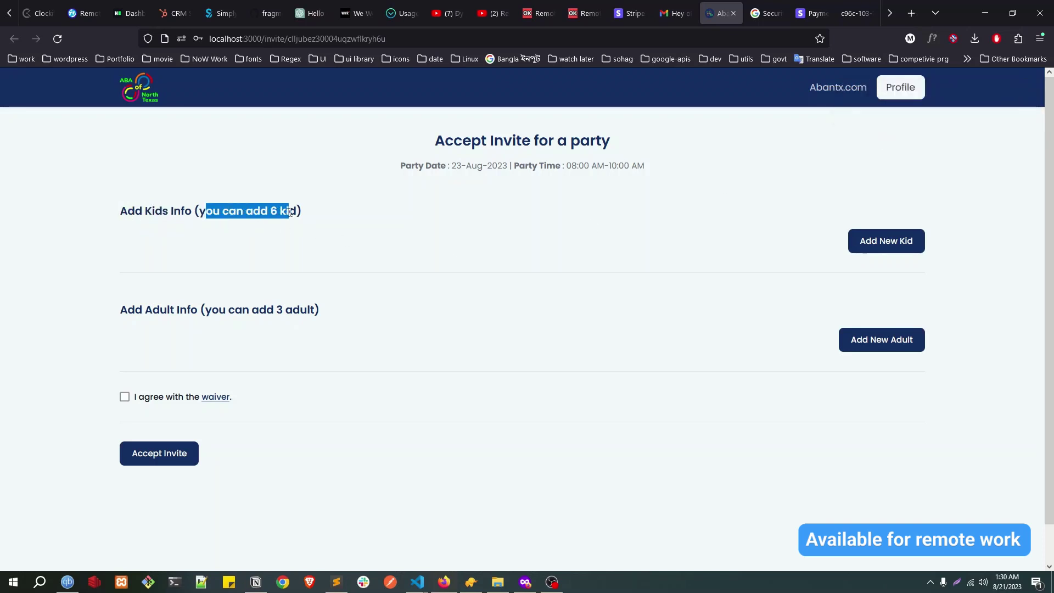
pyautogui.click(290, 212)
pyautogui.doubleClick(273, 211)
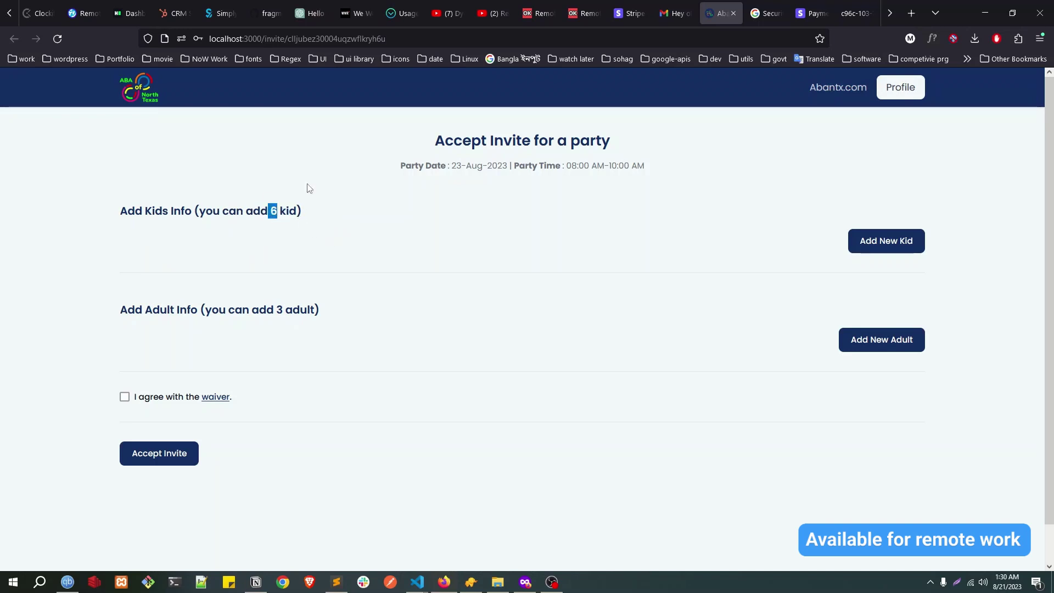
pyautogui.click(883, 240)
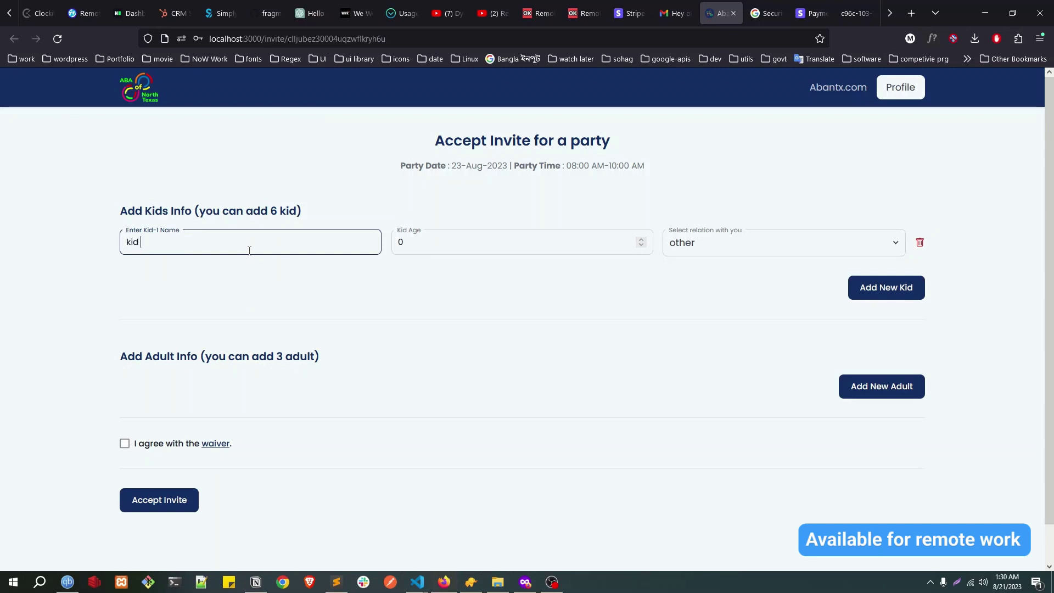
pyautogui.write('kid of other parent')
pyautogui.press('Tab')
pyautogui.write('6')
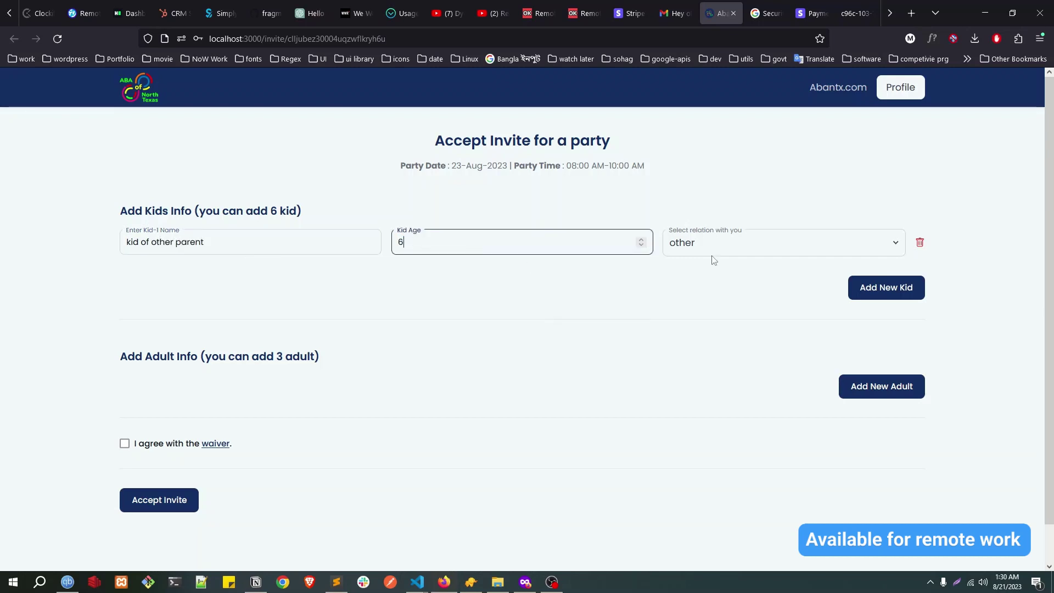
pyautogui.click(714, 257)
pyautogui.click(688, 305)
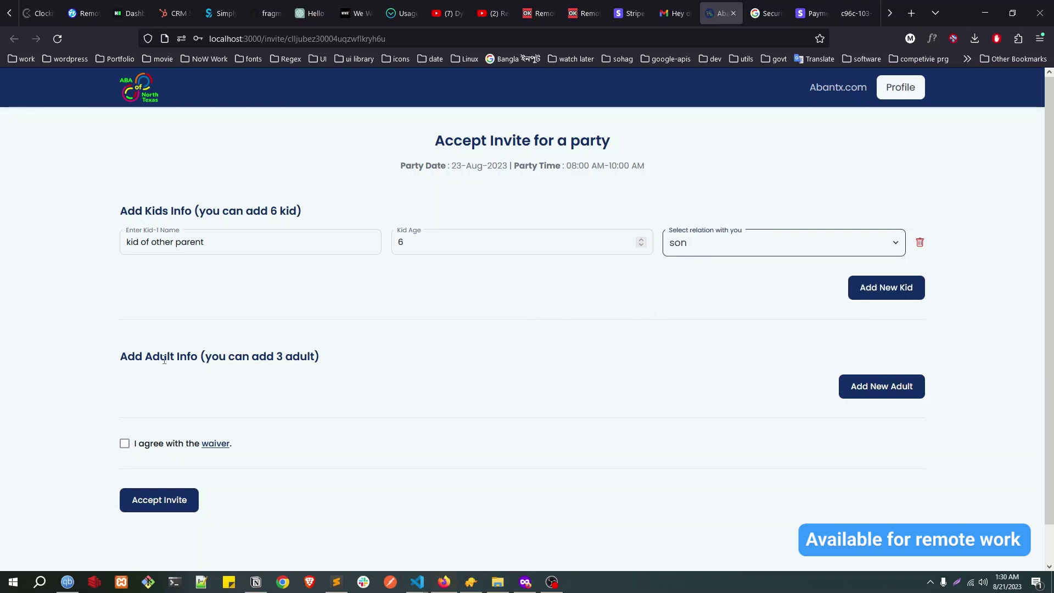
# Step: Add an adult guest with relation wife, agree to the waiver, and accept the invite
pyautogui.moveTo(180, 357); pyautogui.dragTo(454, 360)
pyautogui.doubleClick(279, 356)
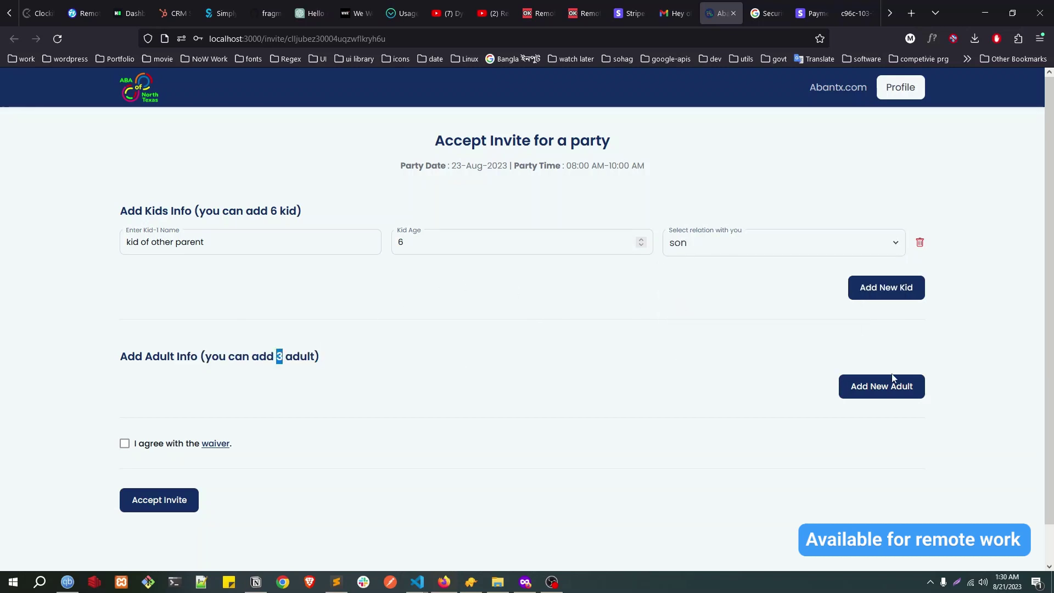
pyautogui.click(875, 386)
pyautogui.click(162, 387)
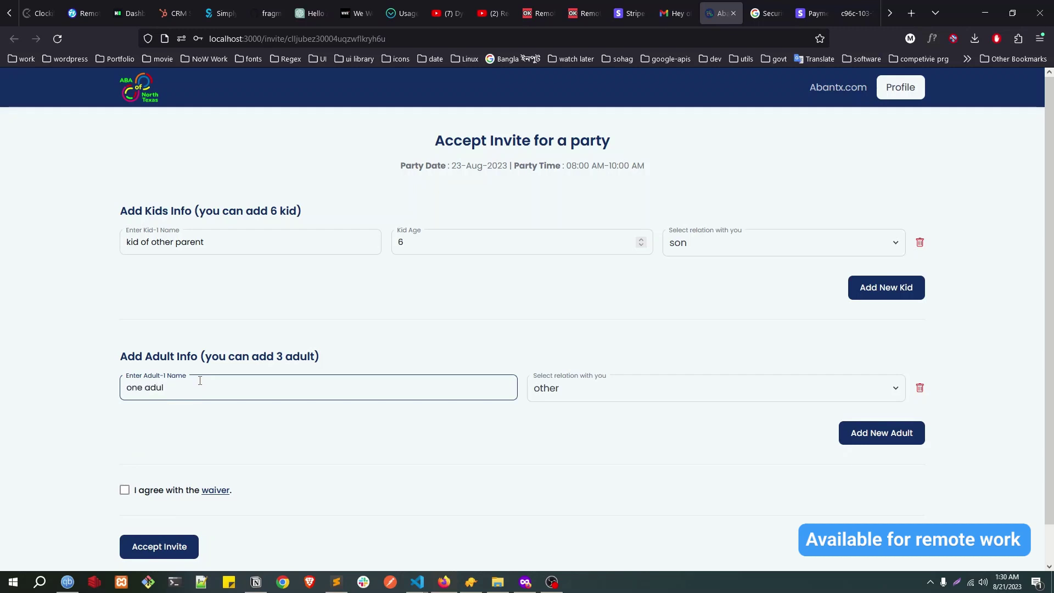
pyautogui.click(650, 398)
pyautogui.click(572, 446)
pyautogui.click(568, 387)
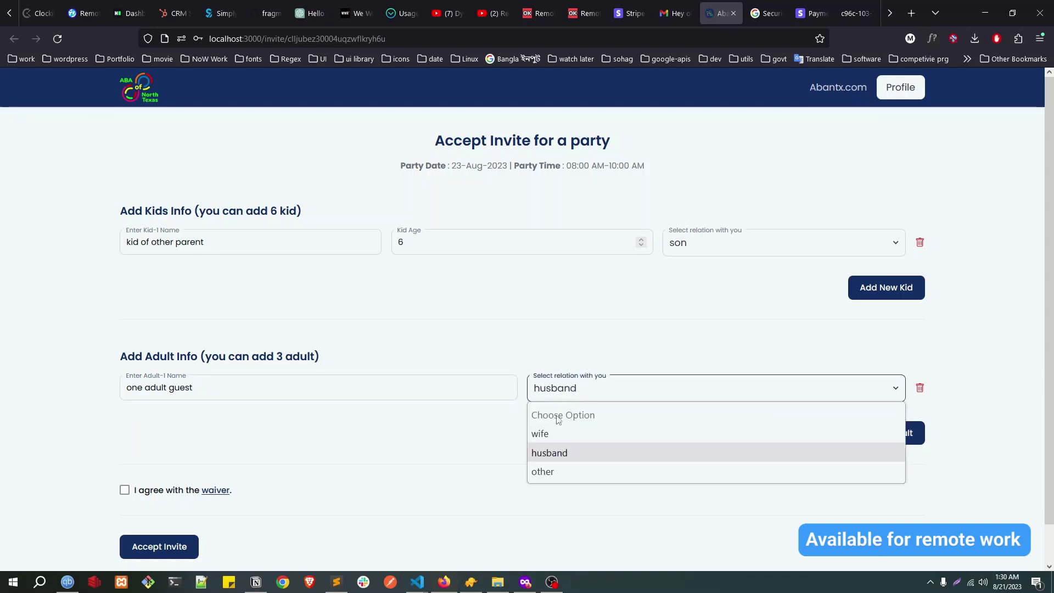
pyautogui.click(552, 431)
pyautogui.scroll(-1, 709, 436)
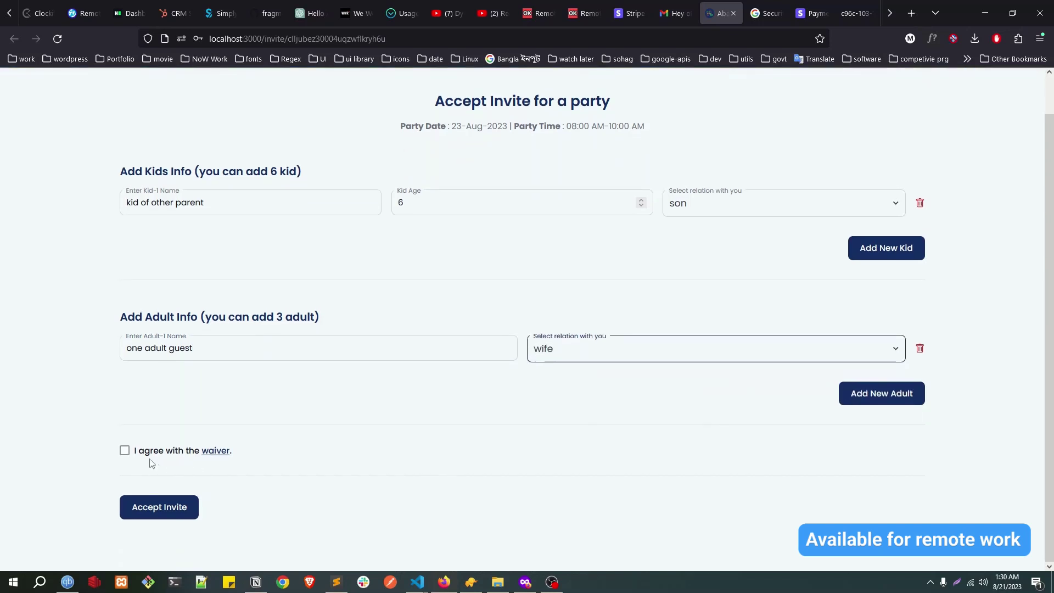
pyautogui.click(124, 450)
pyautogui.click(158, 509)
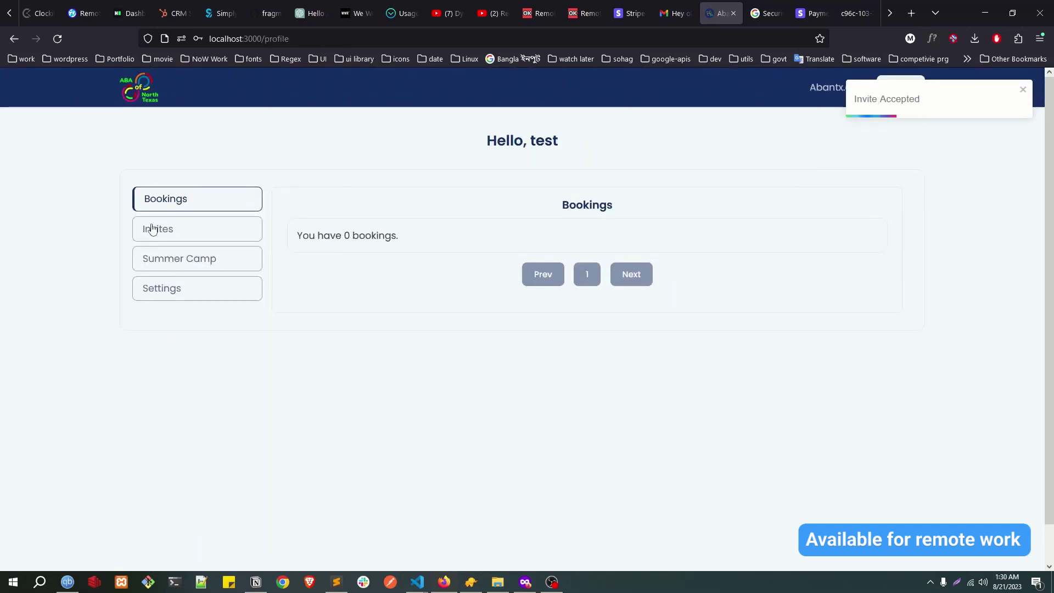
# Step: Check the received invites list showing the accepted invite and its sender
pyautogui.click(212, 232)
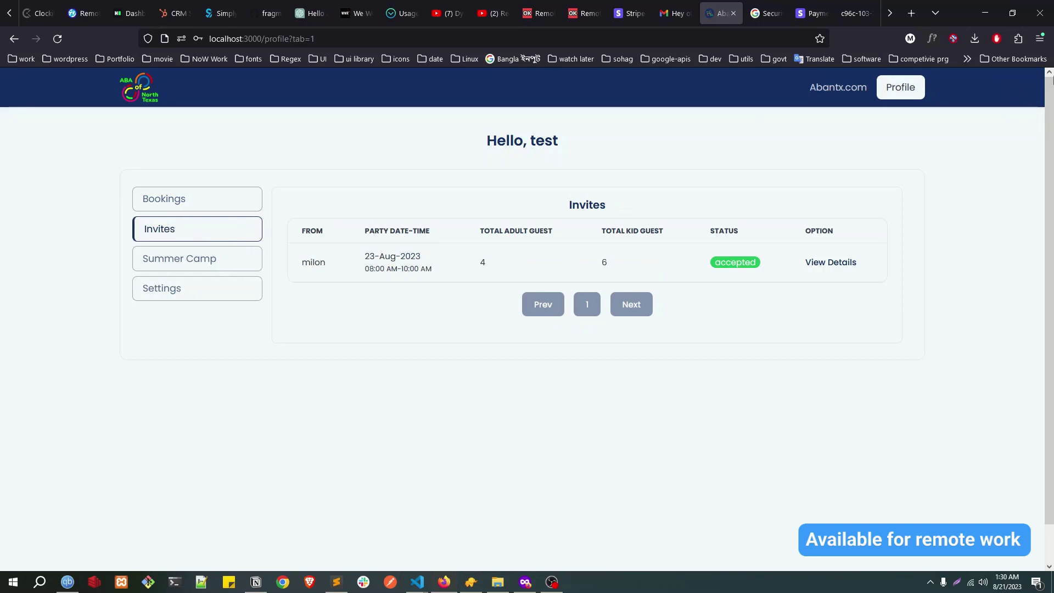
pyautogui.moveTo(302, 262); pyautogui.dragTo(493, 272)
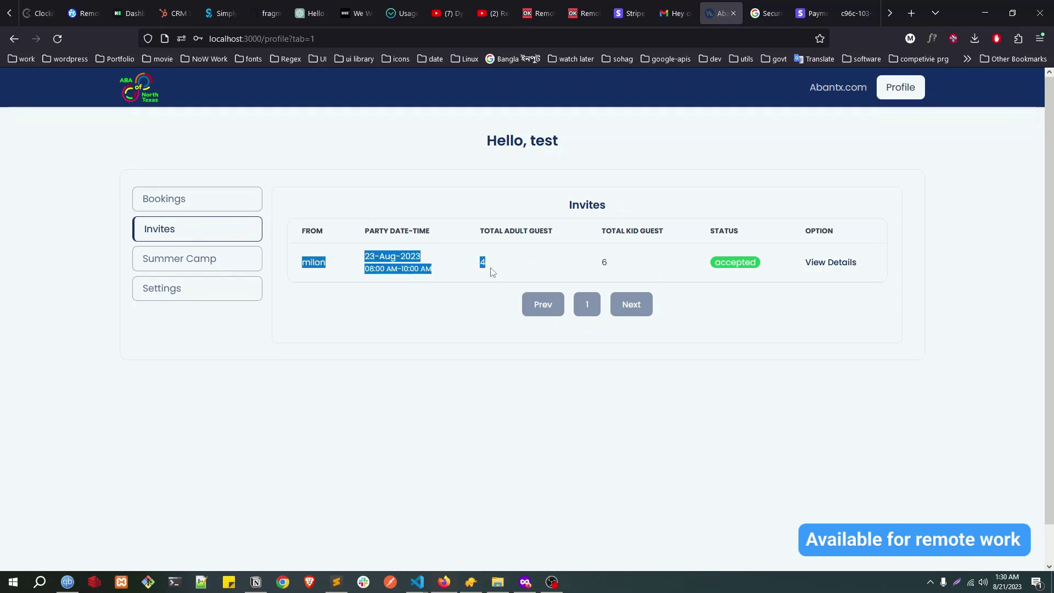
pyautogui.doubleClick(301, 263)
pyautogui.click(311, 263)
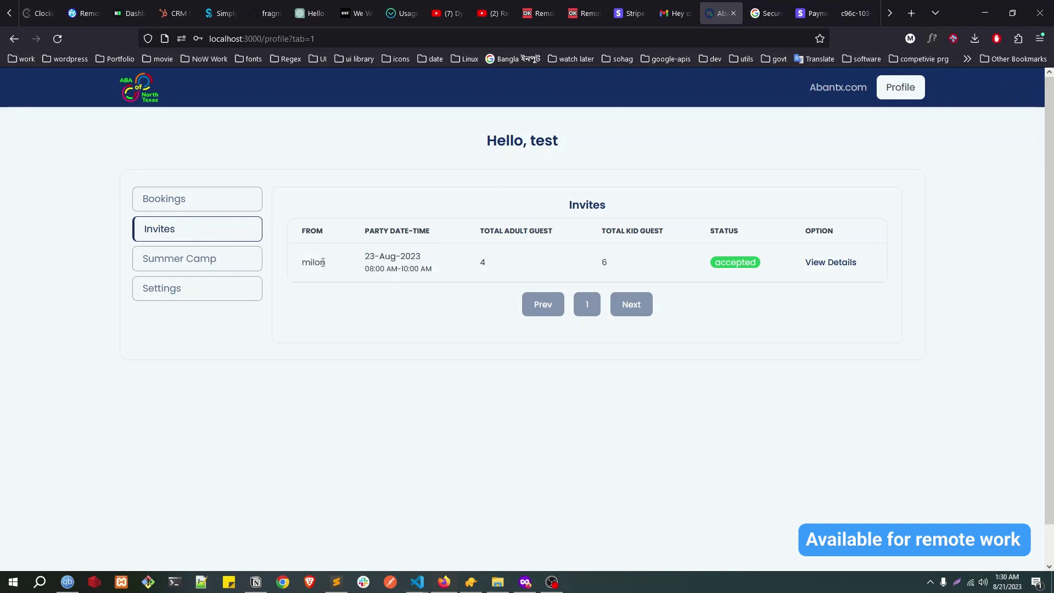
pyautogui.doubleClick(322, 262)
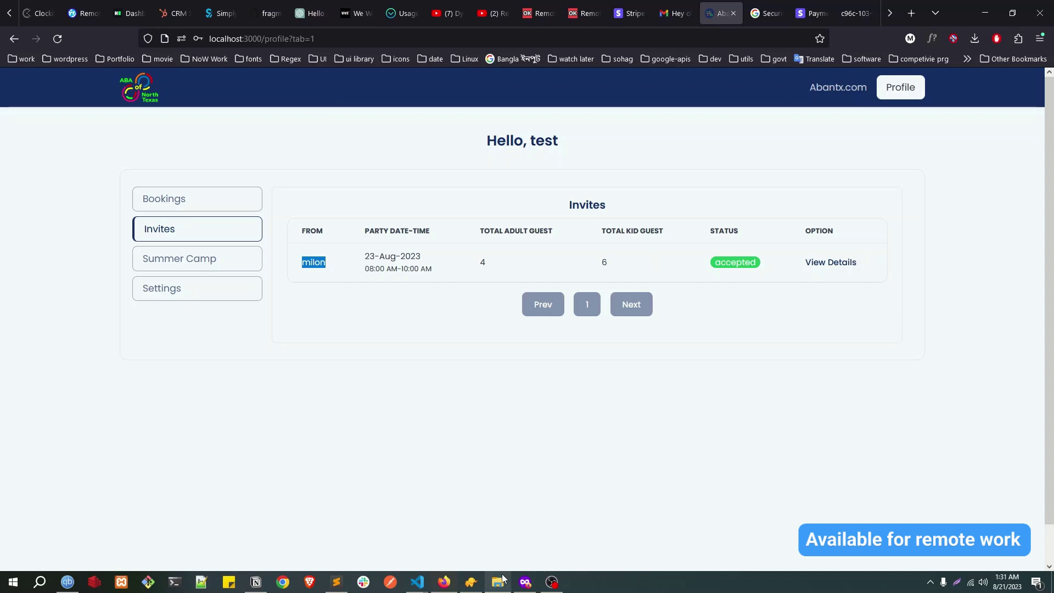
# Step: In the host's window, reload bookings and inspect the 23-Aug-2023 party booking's accepted Invite List
pyautogui.click(525, 582)
pyautogui.click(58, 38)
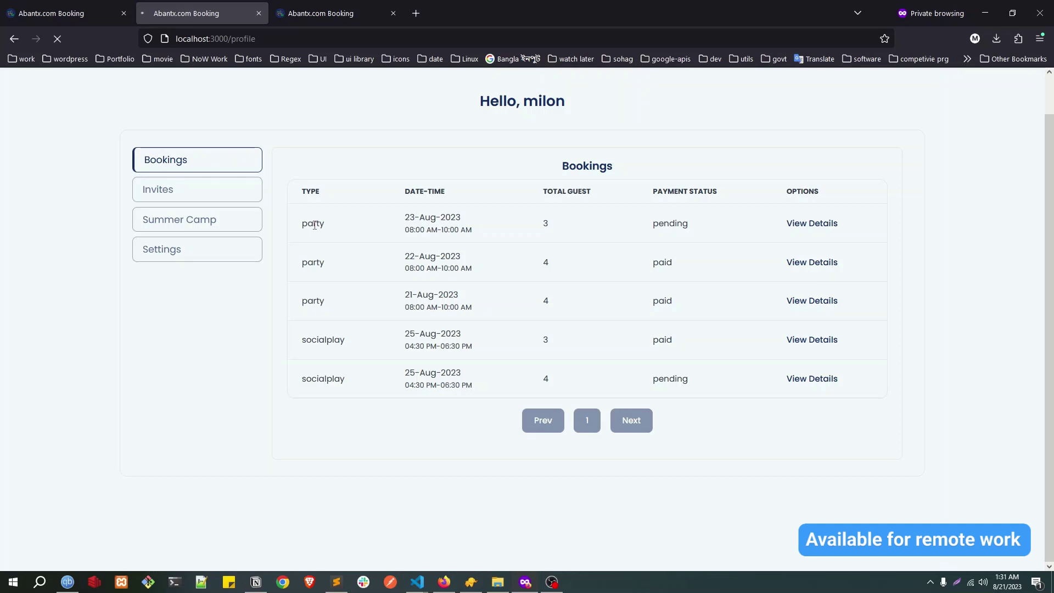
pyautogui.click(826, 230)
pyautogui.scroll(-2, 134, 417)
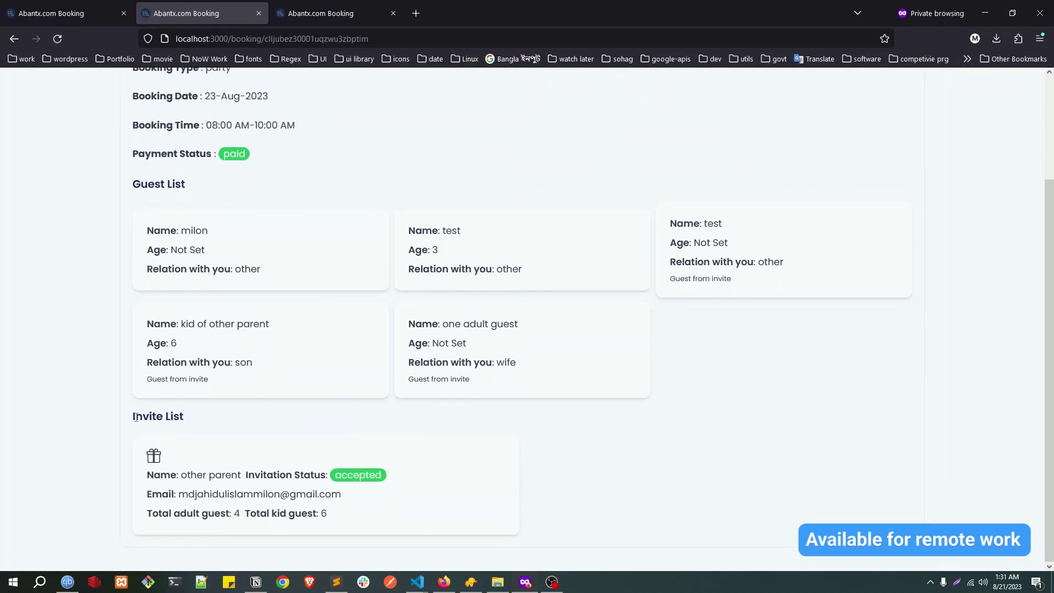
pyautogui.moveTo(134, 417); pyautogui.dragTo(227, 414)
pyautogui.moveTo(337, 477); pyautogui.dragTo(394, 479)
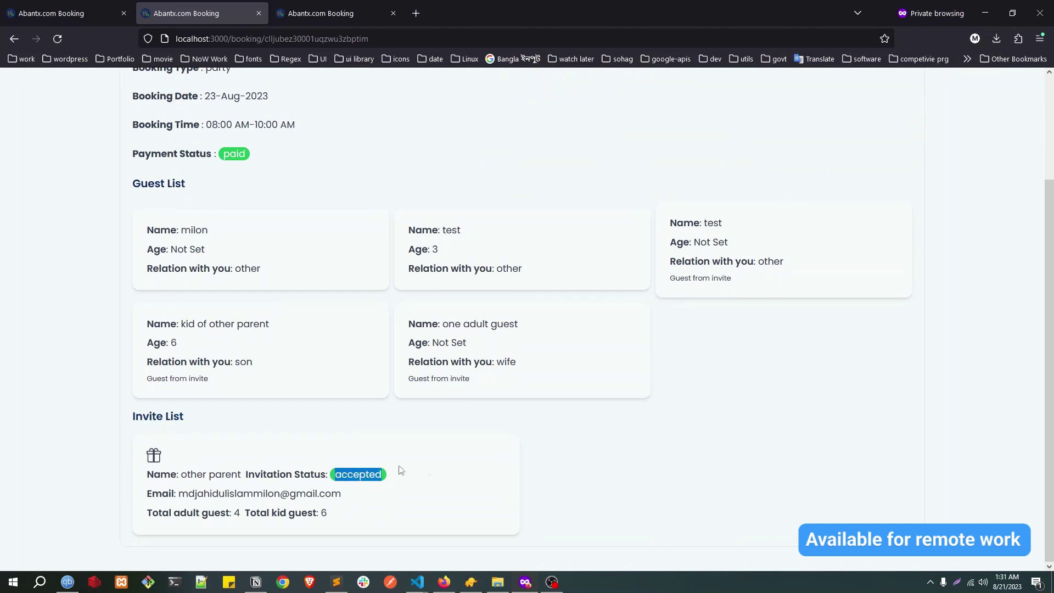
pyautogui.scroll(2, 384, 390)
pyautogui.scroll(-2, 315, 254)
pyautogui.scroll(2, 340, 265)
pyautogui.scroll(-2, 323, 266)
# Step: On the summer-camp page, try Week 2, then settle on Camp 1 Week 1
pyautogui.click(336, 8)
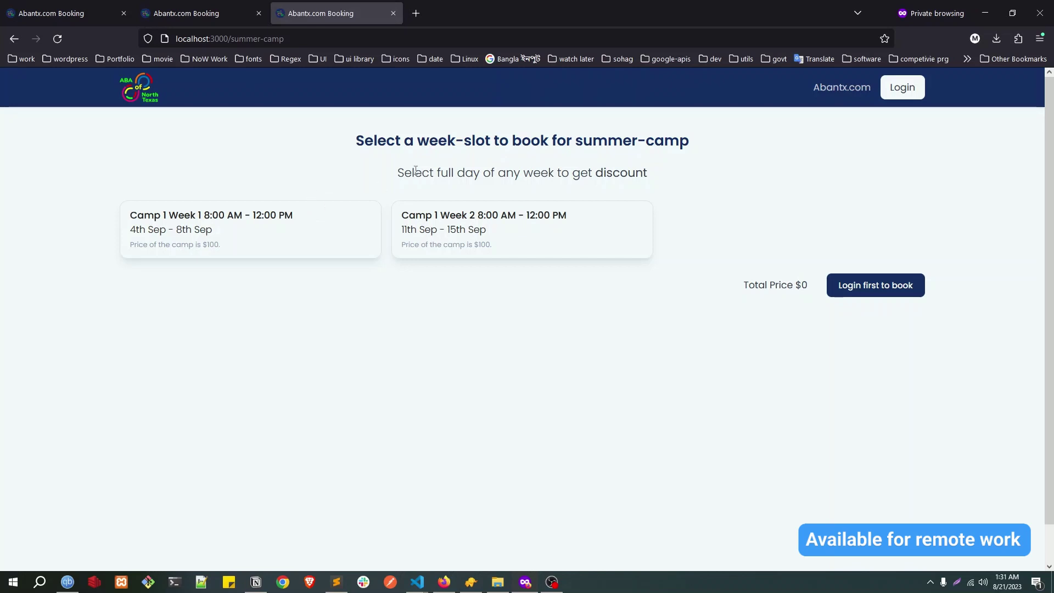
pyautogui.moveTo(357, 140); pyautogui.dragTo(727, 174)
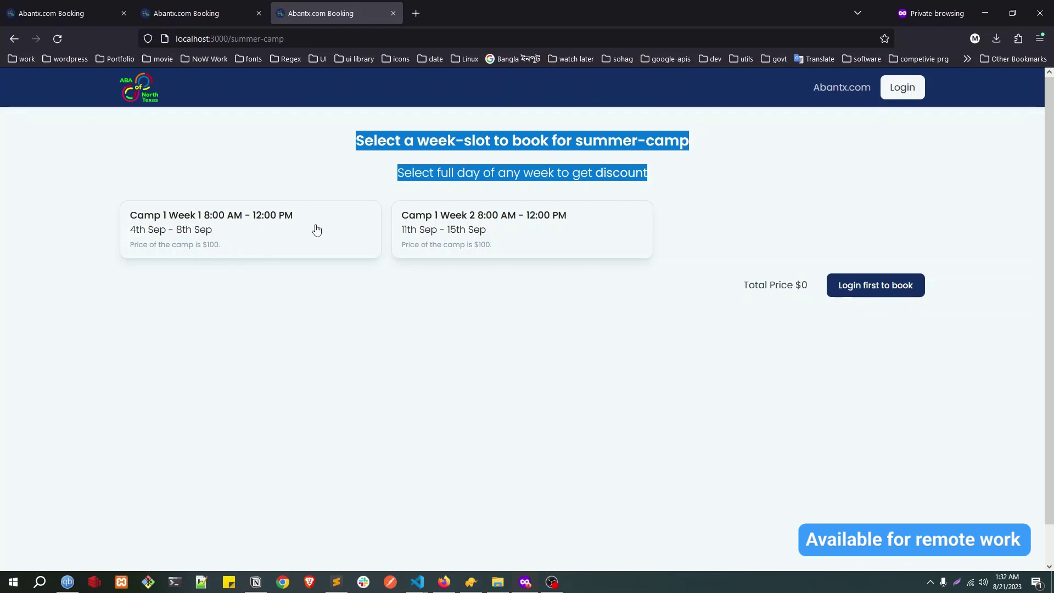
pyautogui.click(276, 225)
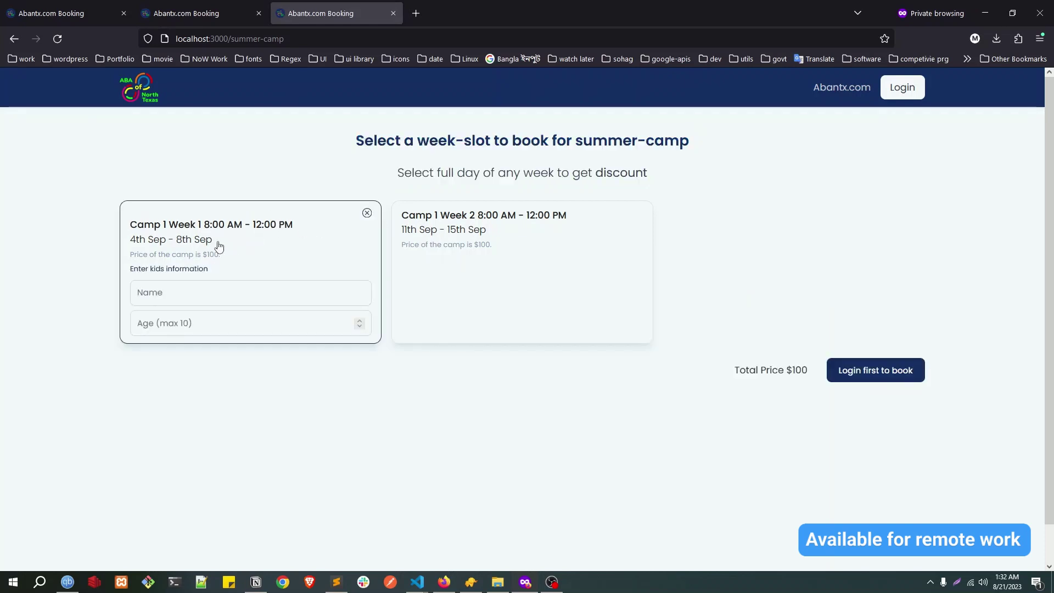
pyautogui.click(366, 215)
pyautogui.click(537, 226)
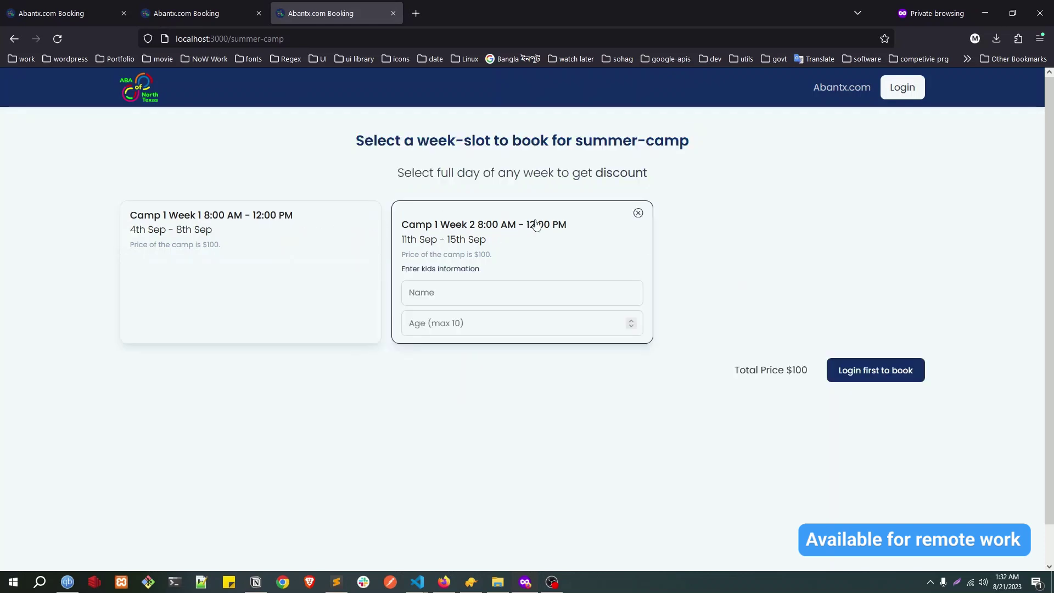
pyautogui.click(637, 214)
pyautogui.click(284, 232)
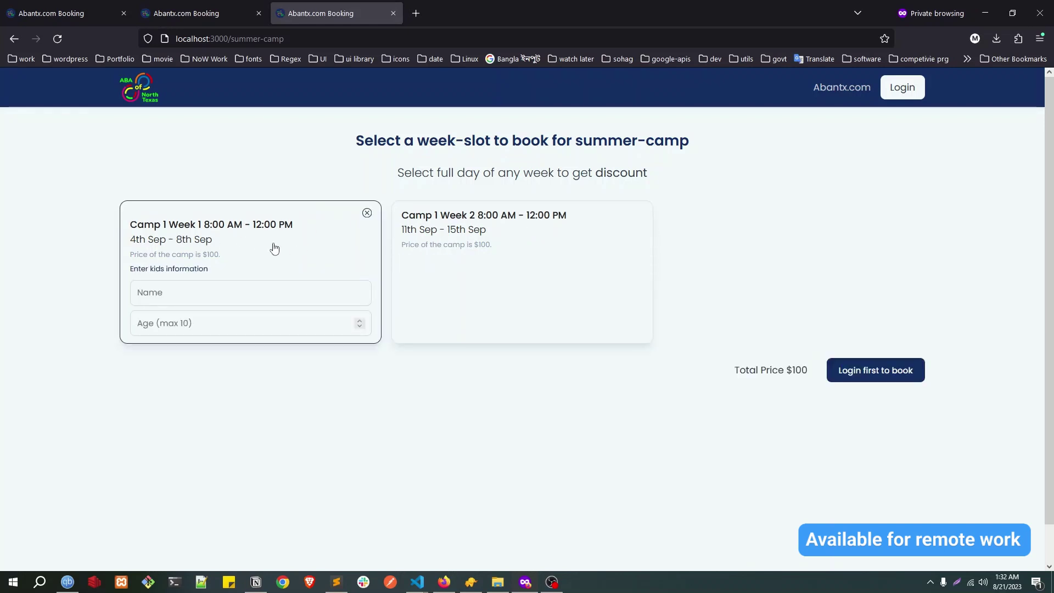
# Step: Enter a trial kid name and look at the age field's maximum of 10
pyautogui.click(165, 294)
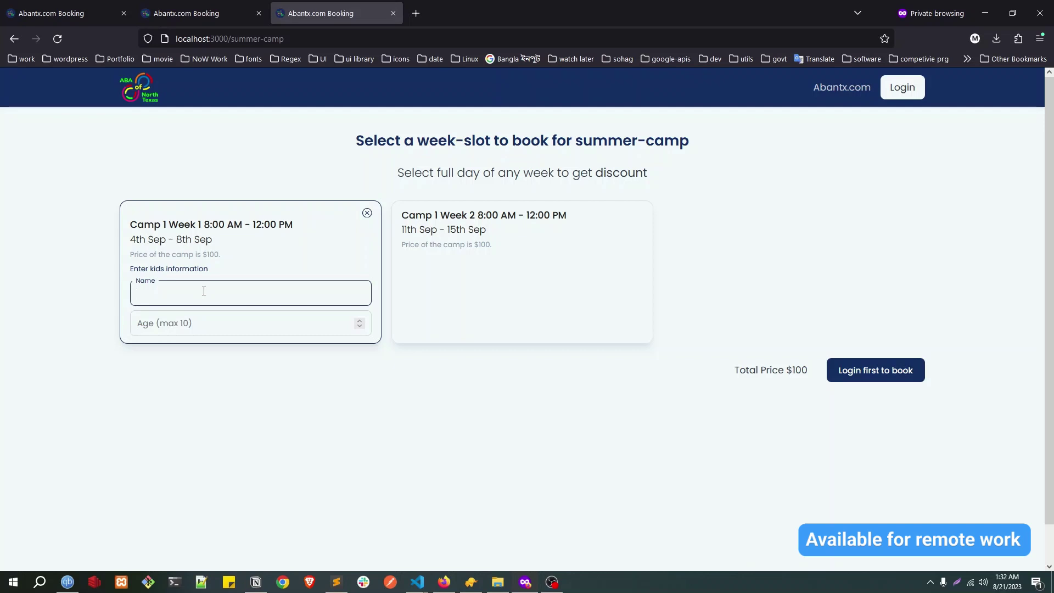
pyautogui.write('demo')
pyautogui.press('BackSpace')
pyautogui.press('BackSpace')
pyautogui.press('BackSpace')
pyautogui.press('BackSpace')
pyautogui.write('j')
pyautogui.click(203, 322)
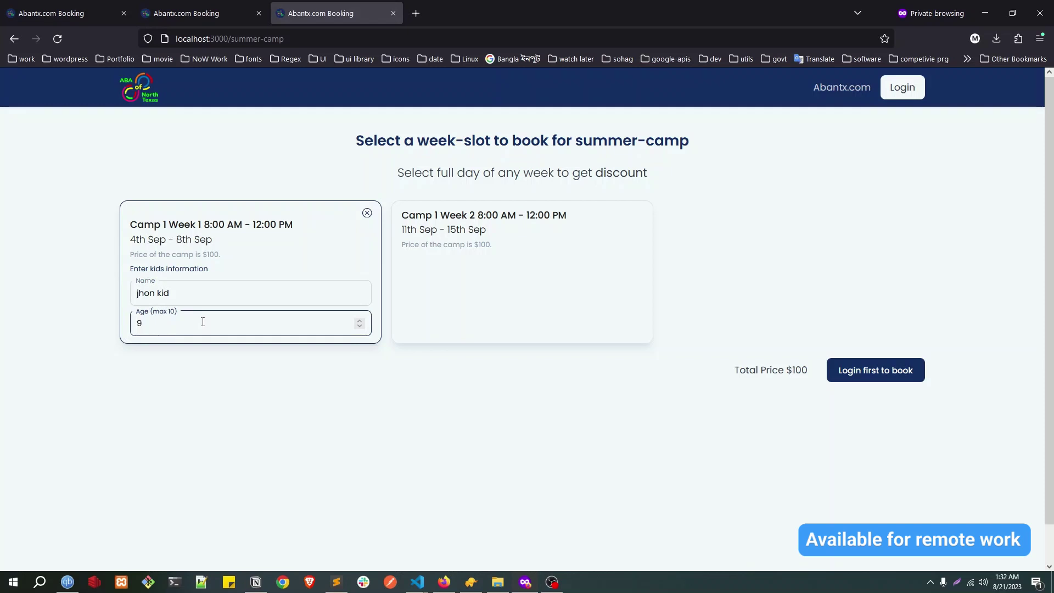
pyautogui.doubleClick(172, 311)
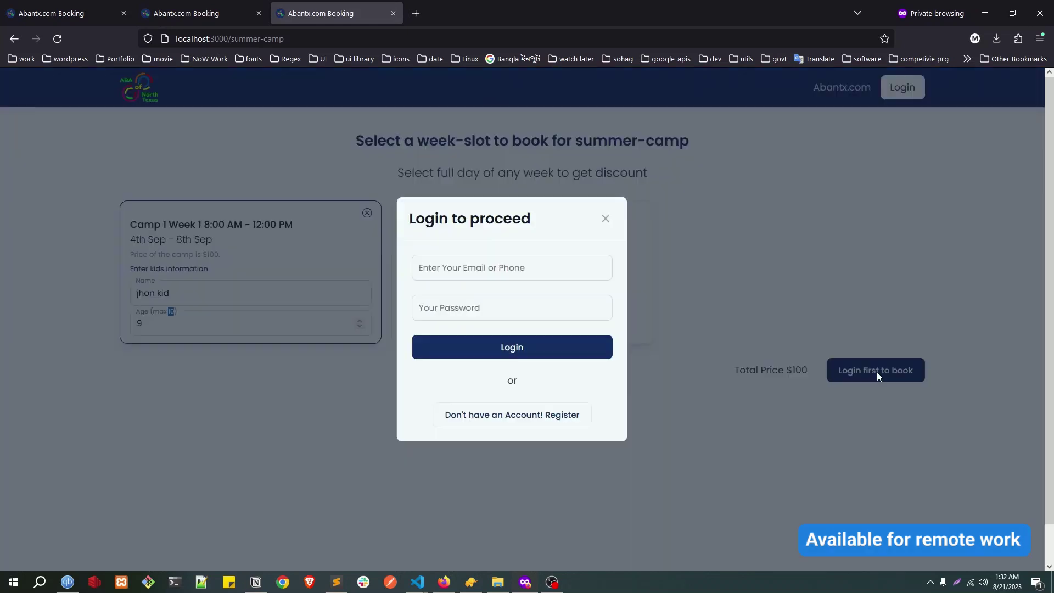
# Step: Attempt booking, dismiss the login prompt, and reload the page signed in
pyautogui.click(877, 371)
pyautogui.click(605, 218)
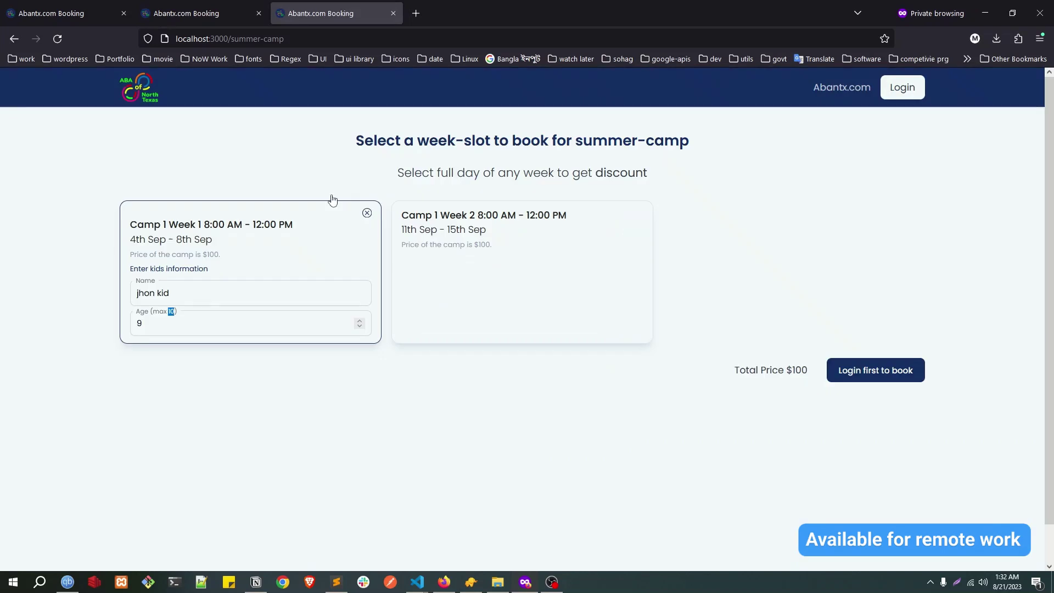
pyautogui.click(57, 38)
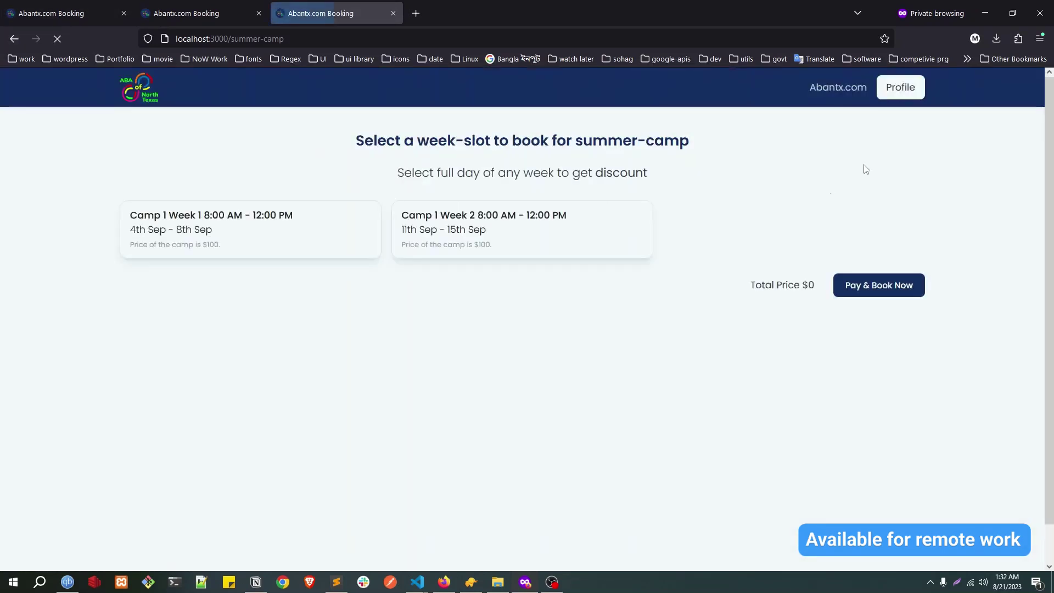
# Step: Select Camp 1 Week 1 and enter 'kid name' with age 9
pyautogui.click(295, 235)
pyautogui.click(218, 285)
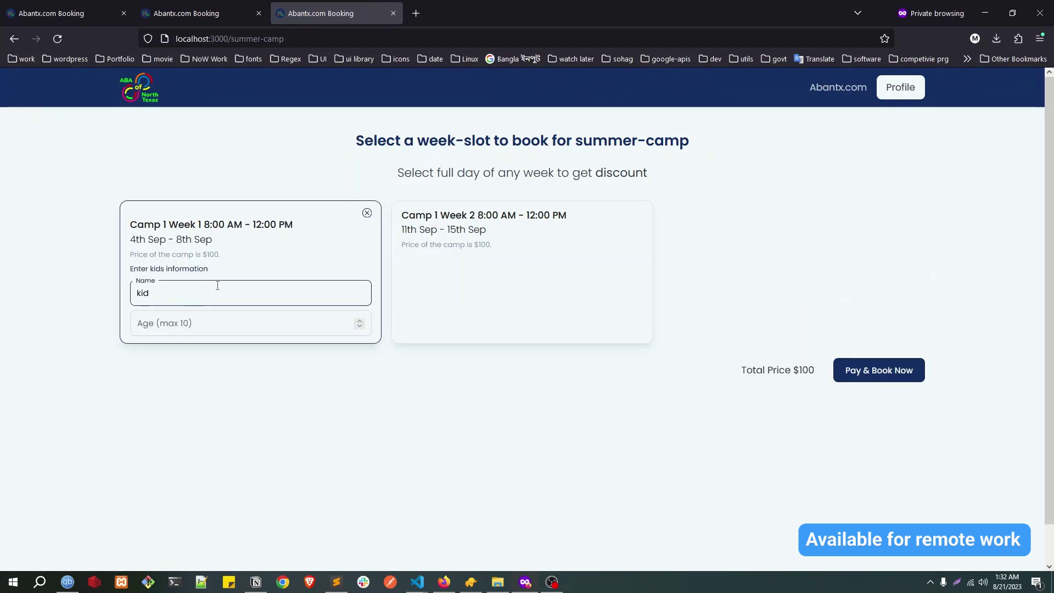
pyautogui.write('kid name')
pyautogui.press('Tab')
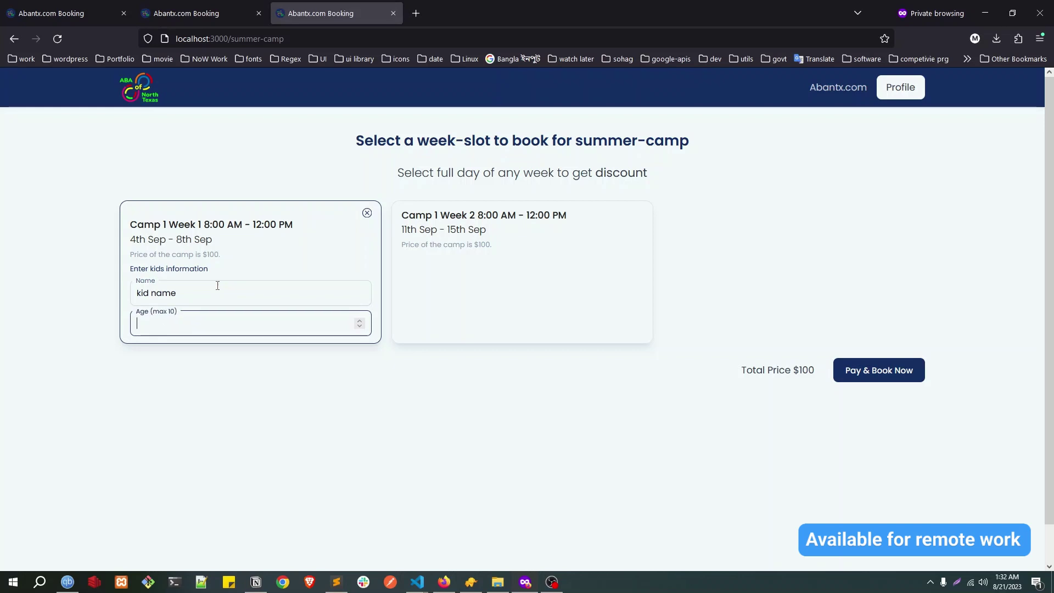
pyautogui.click(204, 267)
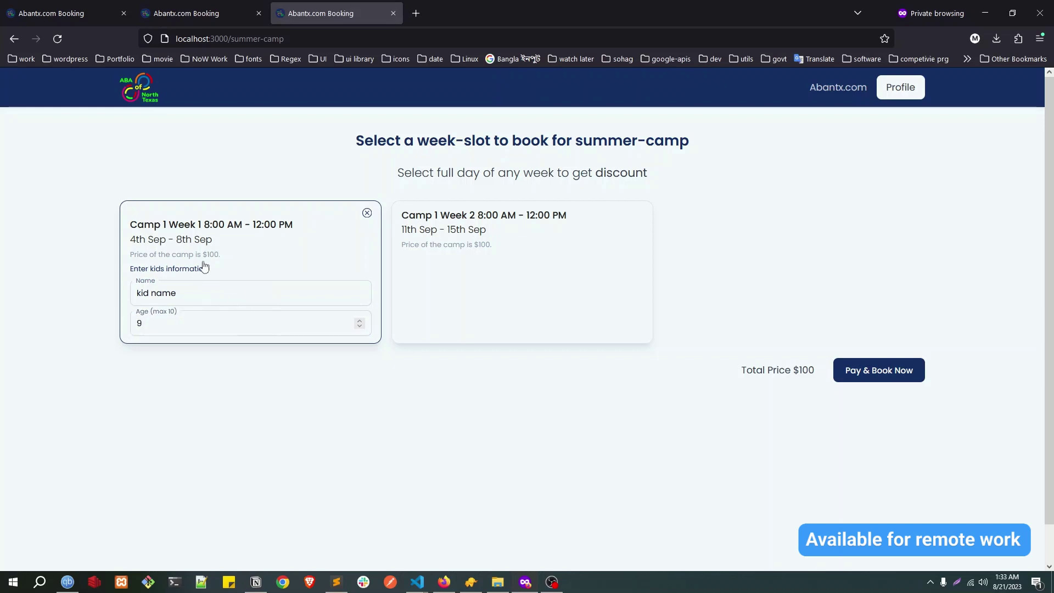
# Step: Choose Pay & Book Now and enter the Stripe test card number
pyautogui.click(871, 373)
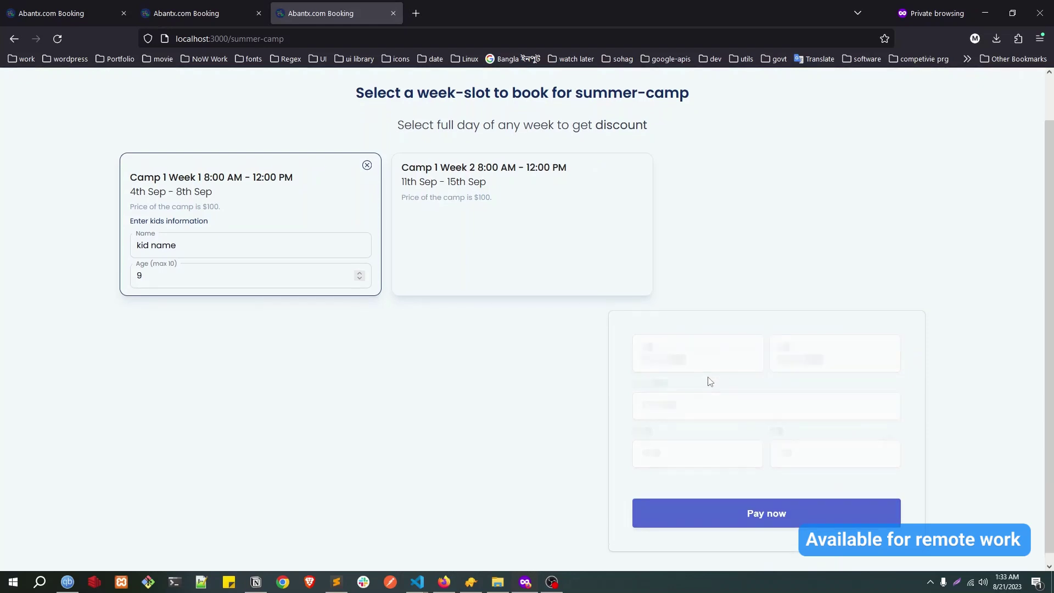
pyautogui.click(676, 388)
pyautogui.write('4242424242')
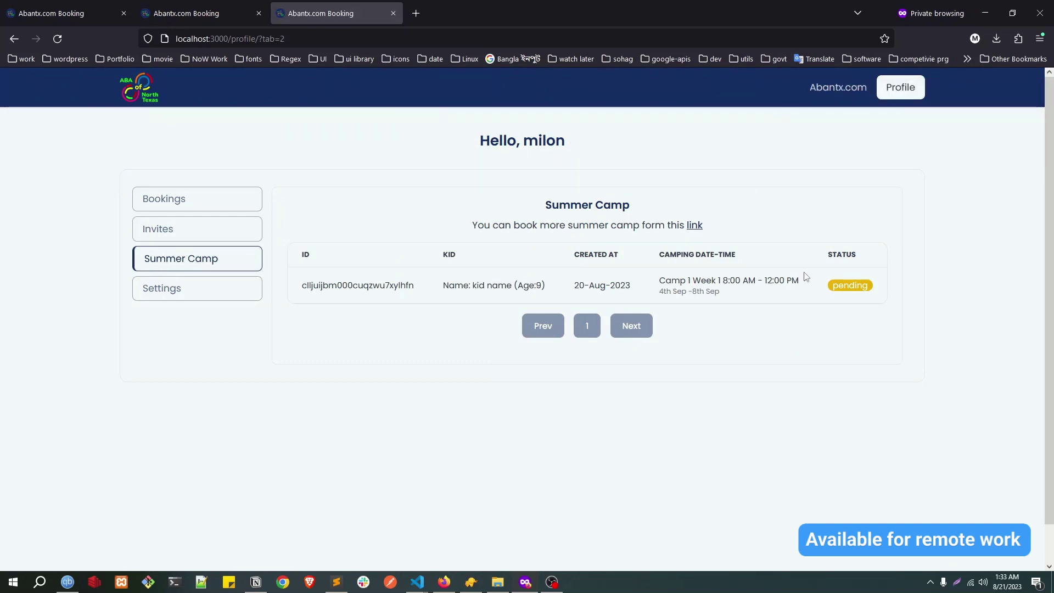
# Step: Reload and inspect the Camp 1 Week 1 booking: 4th–8th Sep dates, kid, creation date, ID
pyautogui.click(66, 43)
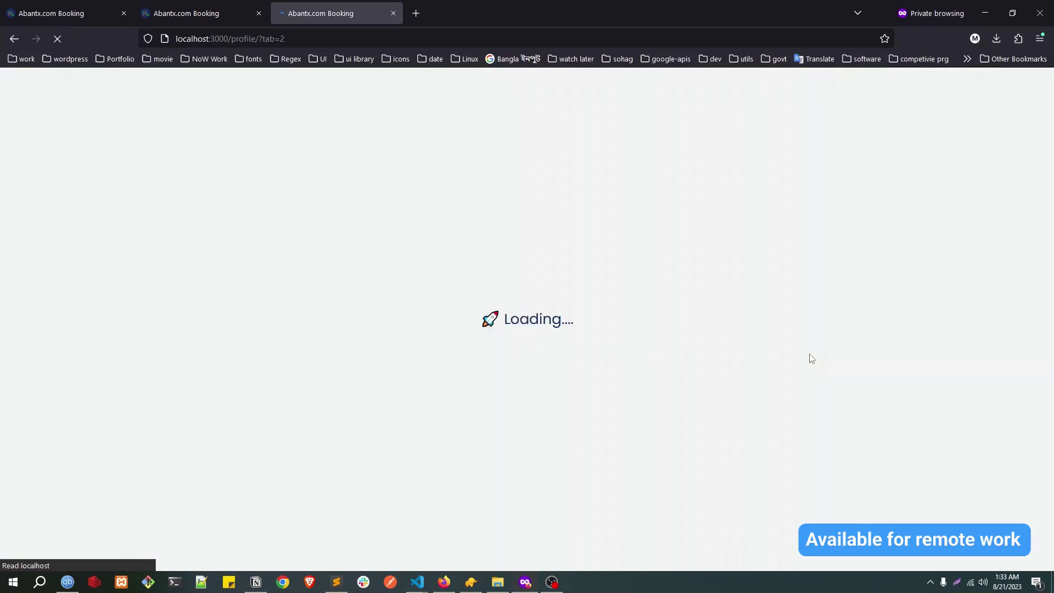
pyautogui.click(727, 281)
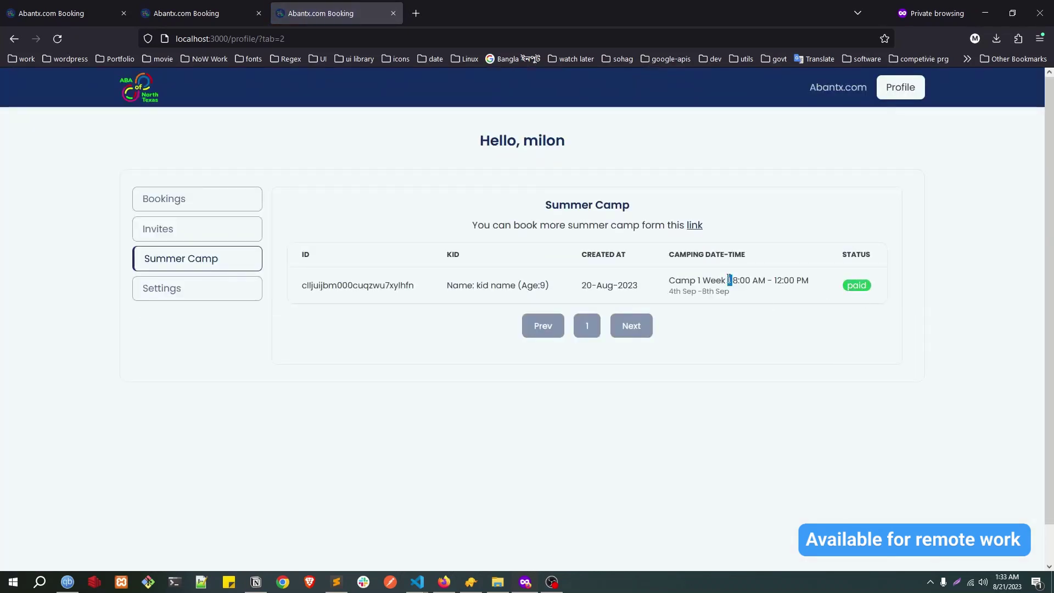
pyautogui.moveTo(669, 282); pyautogui.dragTo(803, 278)
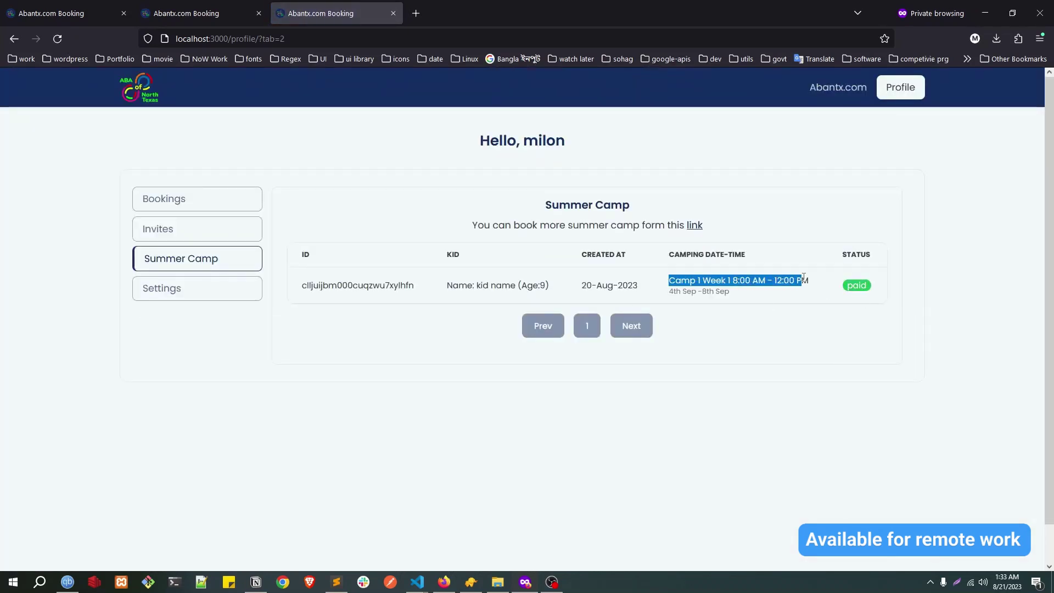
pyautogui.moveTo(675, 295); pyautogui.dragTo(742, 297)
pyautogui.tripleClick(671, 295)
pyautogui.click(613, 288)
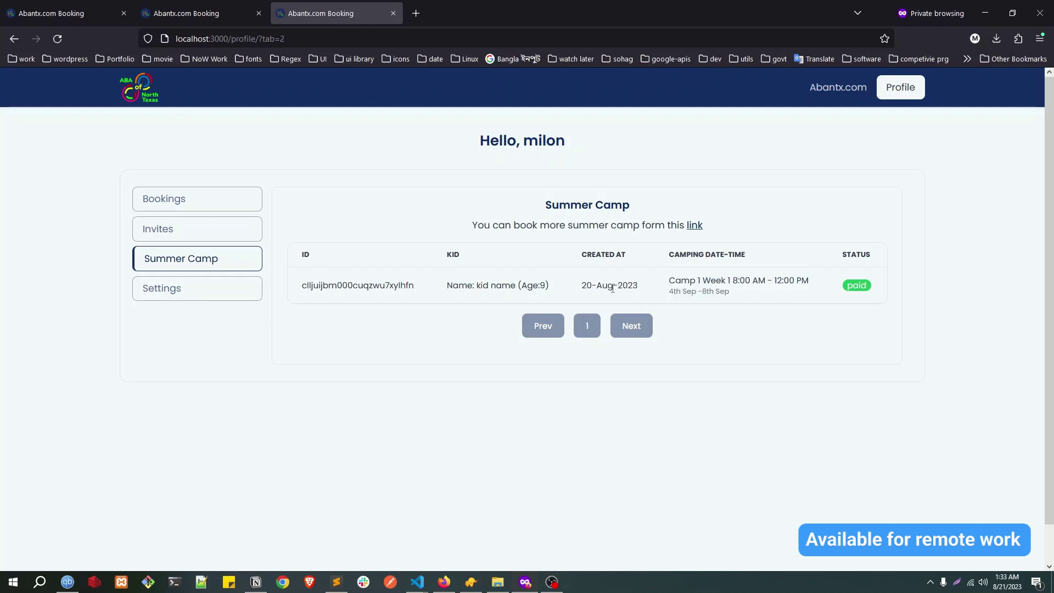
pyautogui.moveTo(625, 287); pyautogui.dragTo(638, 288)
pyautogui.moveTo(481, 287); pyautogui.dragTo(549, 286)
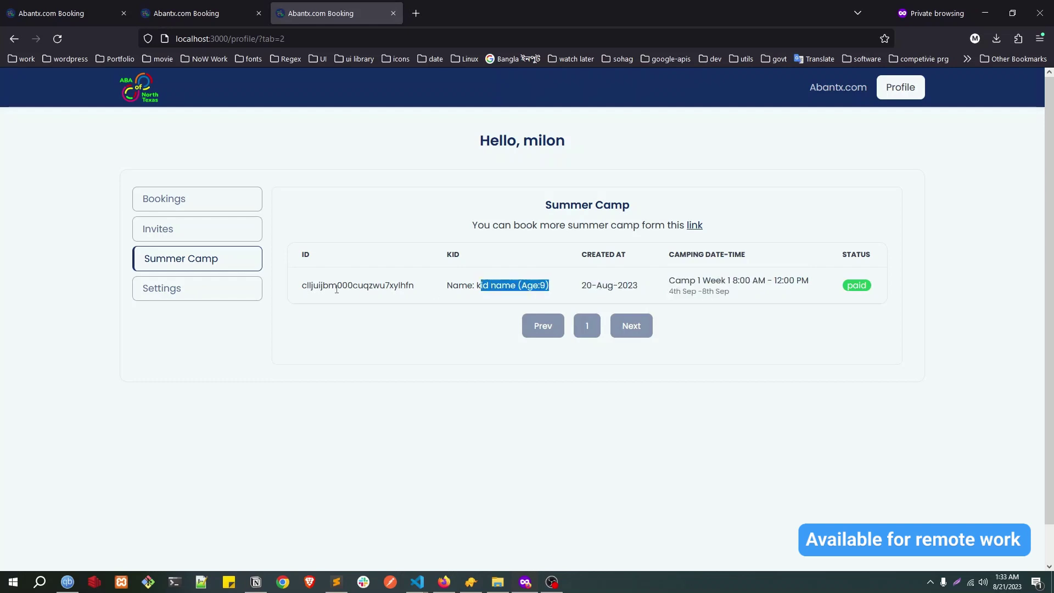
pyautogui.moveTo(337, 289); pyautogui.dragTo(439, 288)
# Step: Review the bookings table, the empty Invites list, and the Summer Camp booking row
pyautogui.hotkey('alt', 'Left')
pyautogui.moveTo(338, 251); pyautogui.dragTo(357, 420)
pyautogui.click(201, 243)
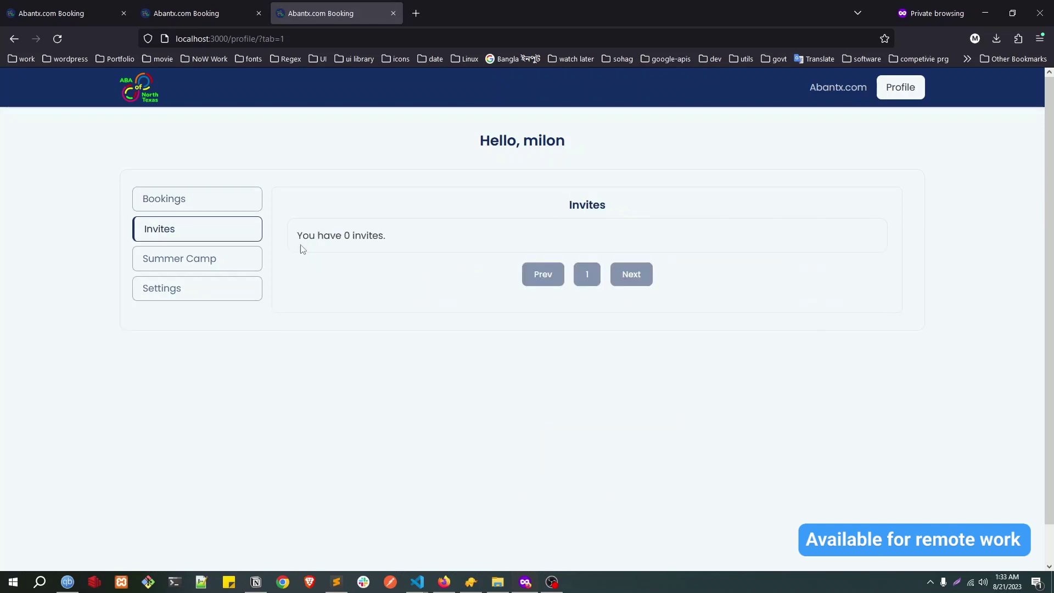
pyautogui.moveTo(303, 241); pyautogui.dragTo(383, 236)
pyautogui.doubleClick(339, 233)
pyautogui.click(171, 240)
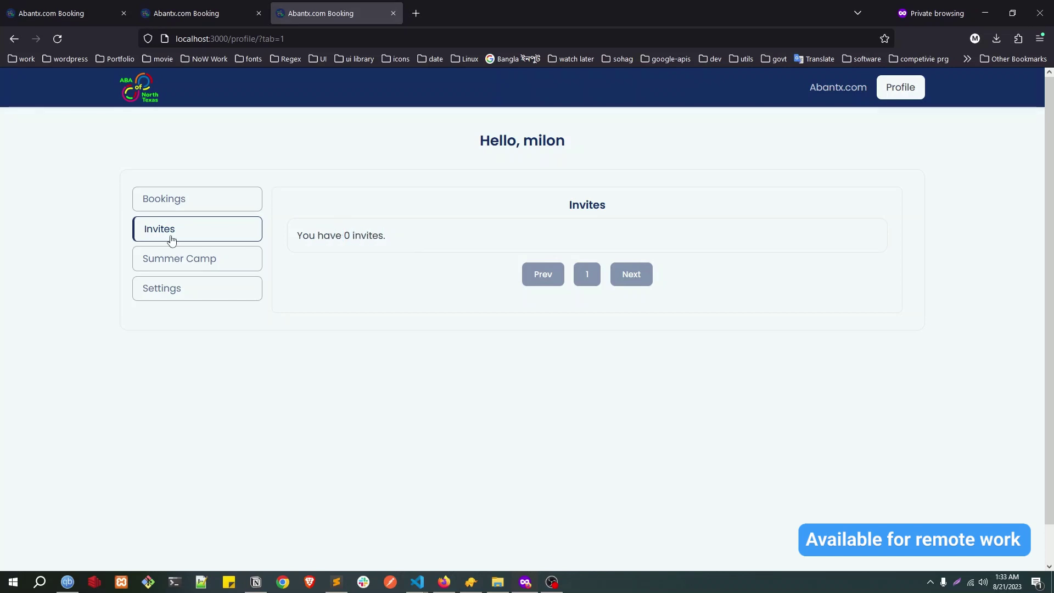
pyautogui.doubleClick(352, 234)
pyautogui.click(201, 263)
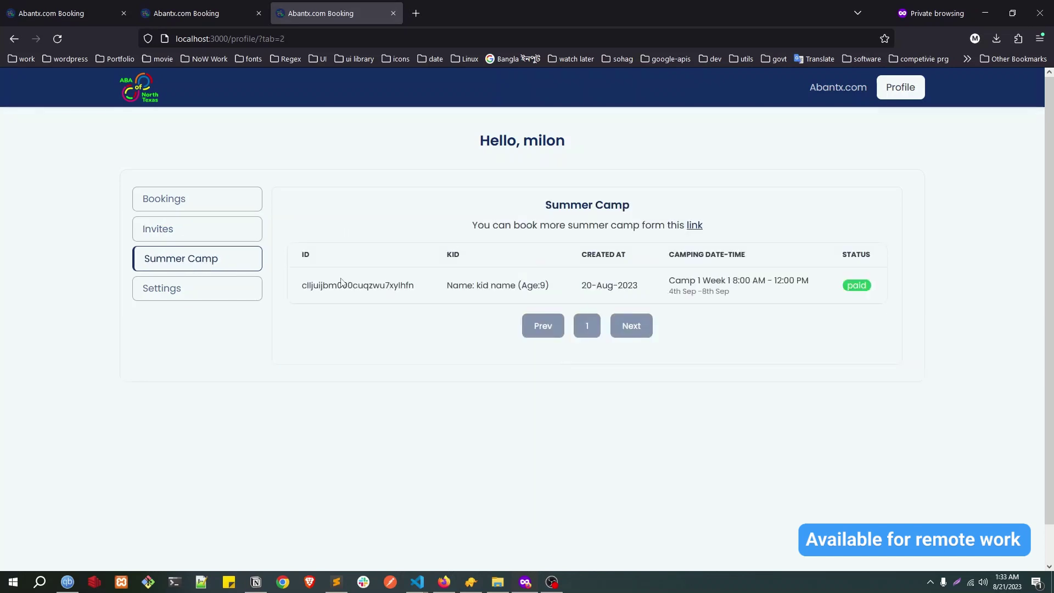
pyautogui.moveTo(307, 285); pyautogui.dragTo(394, 285)
pyautogui.moveTo(506, 299); pyautogui.dragTo(730, 290)
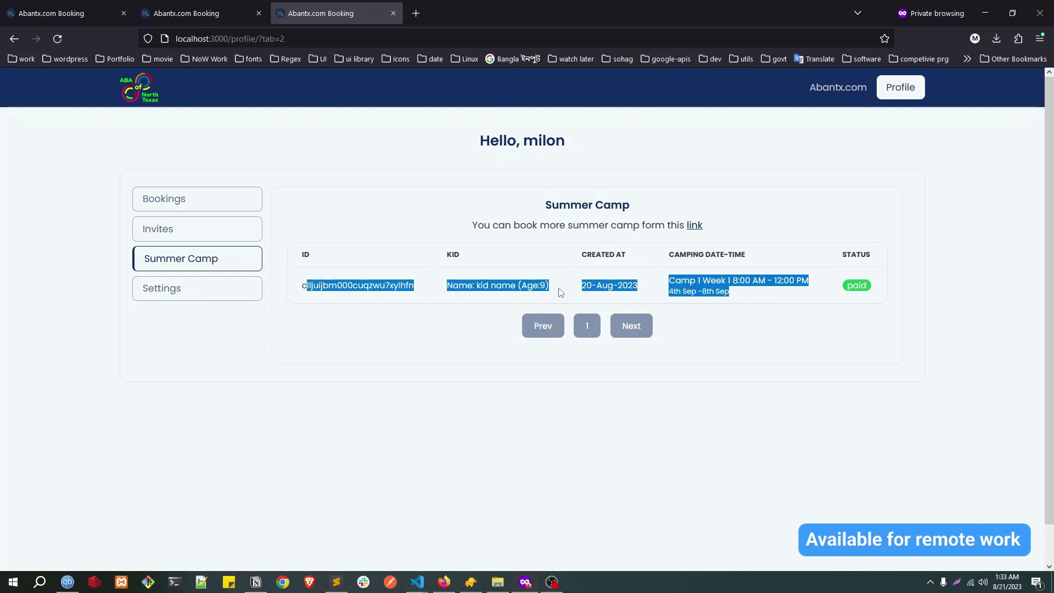
# Step: Read the account information under Settings, then move to the other browser window
pyautogui.click(189, 287)
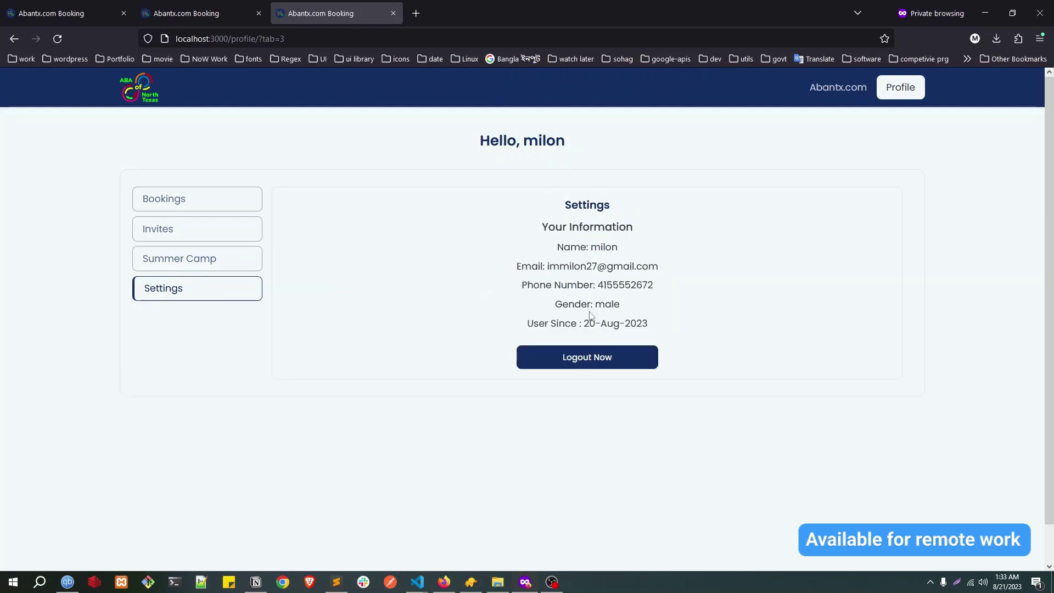
pyautogui.moveTo(555, 227); pyautogui.dragTo(651, 329)
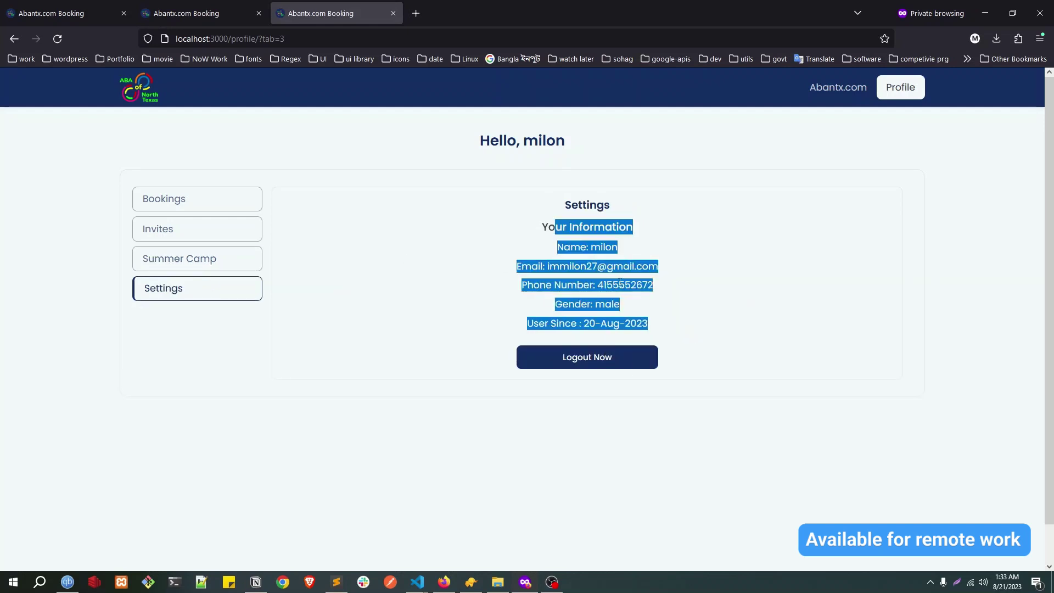
pyautogui.hotkey('alt', 'Tab')
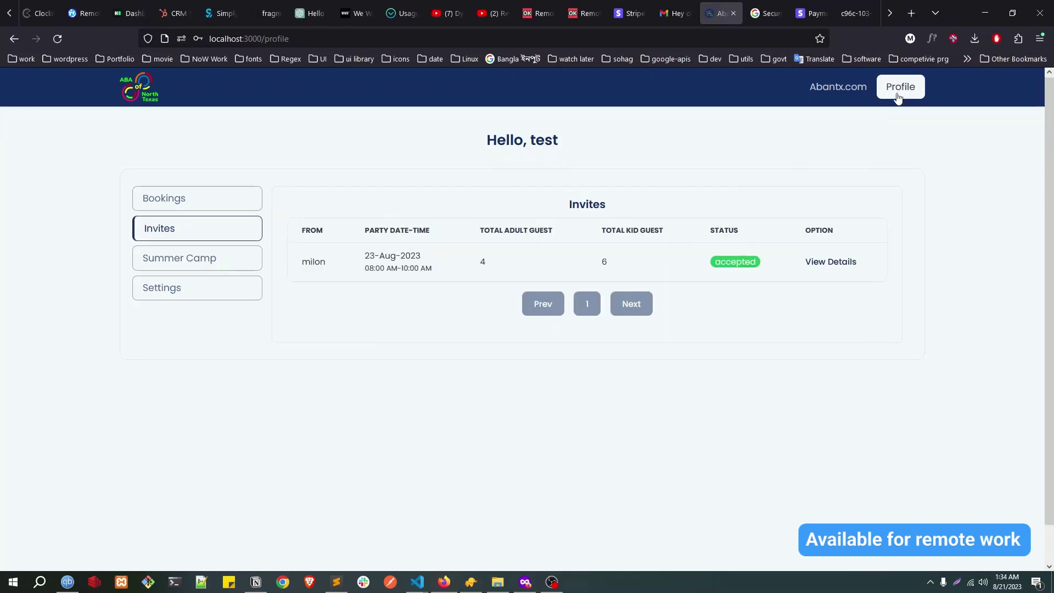
# Step: Log the customer out from Settings with Logout Now, confirming with OK
pyautogui.scroll(-1, 851, 115)
pyautogui.click(160, 254)
pyautogui.click(528, 319)
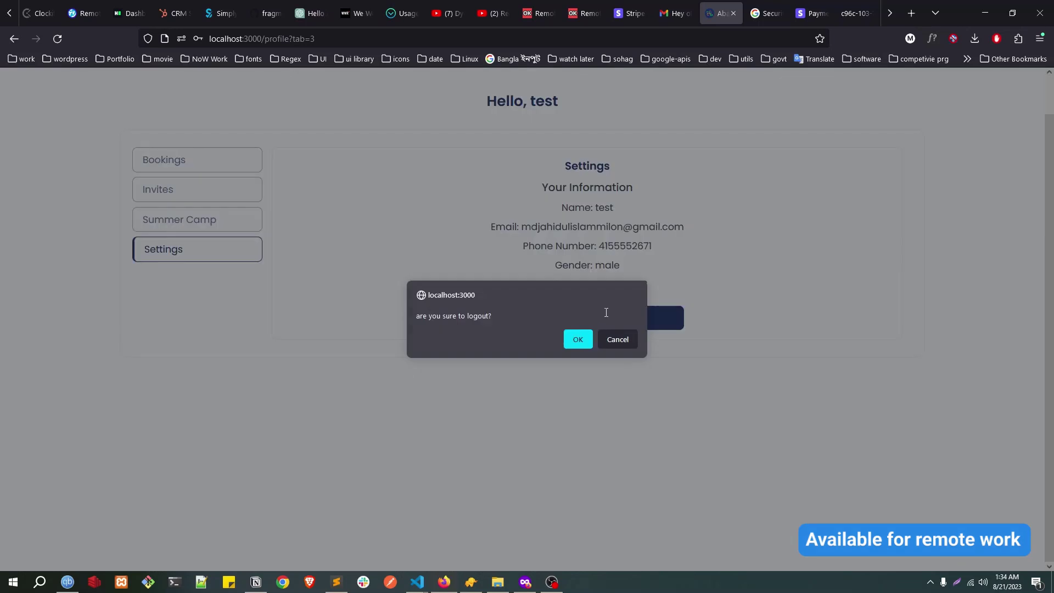
pyautogui.click(578, 347)
# Step: Sign in to the admin portal with the admin email and password
pyautogui.click(532, 365)
pyautogui.click(468, 242)
pyautogui.write('@')
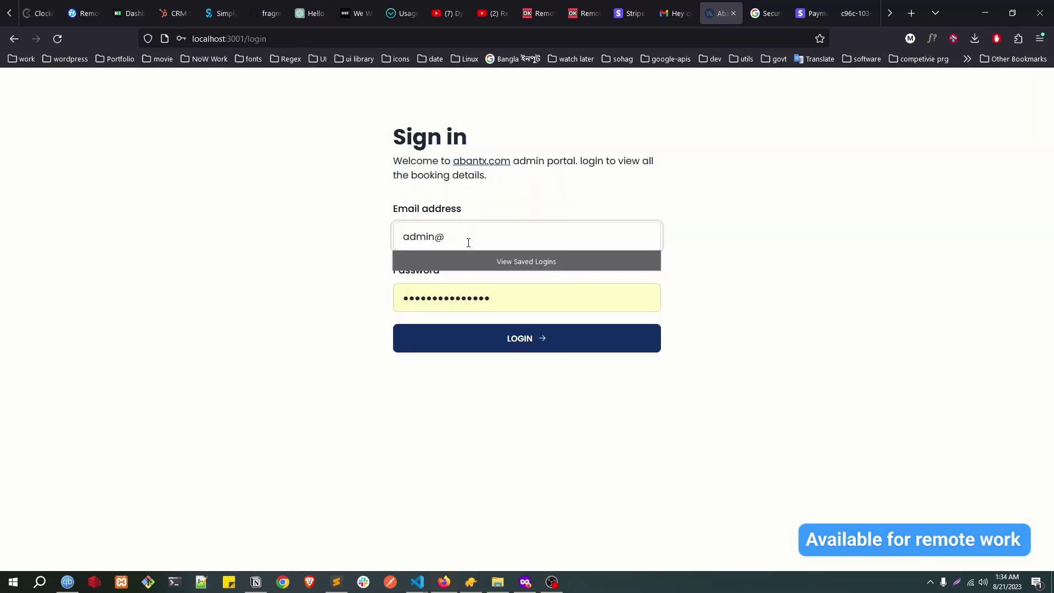
pyautogui.write('g.com')
pyautogui.press('Tab')
pyautogui.write('1234')
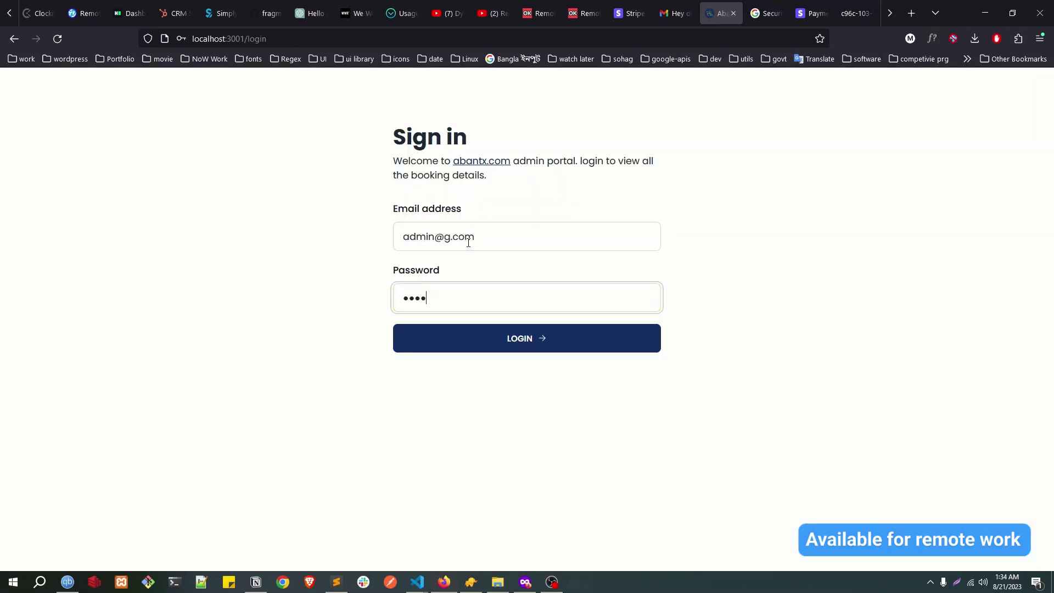
pyautogui.click(467, 342)
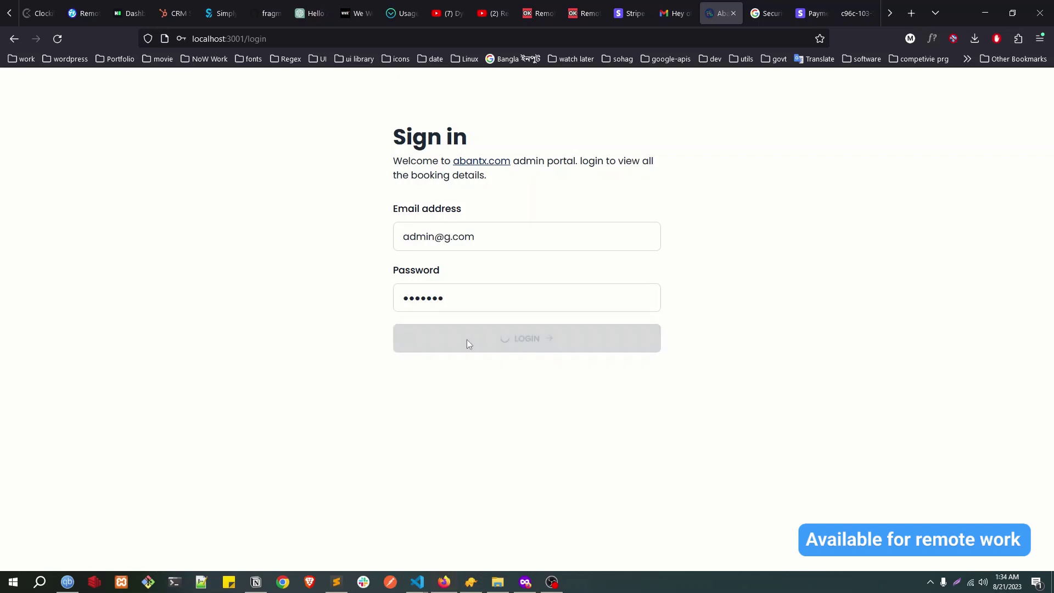
pyautogui.click(326, 190)
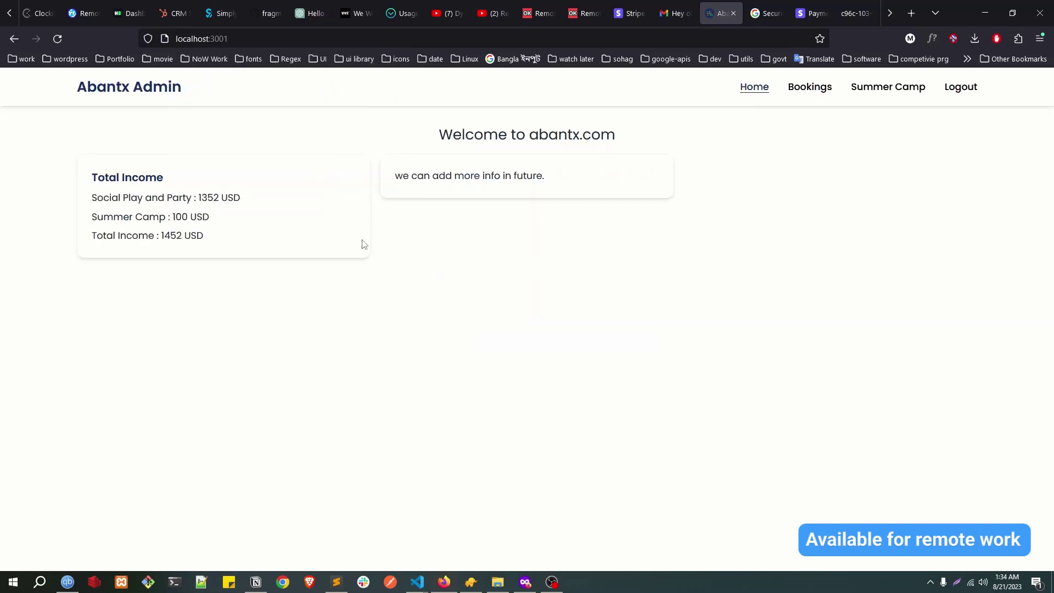
pyautogui.moveTo(93, 184); pyautogui.dragTo(229, 198)
pyautogui.moveTo(91, 216); pyautogui.dragTo(210, 216)
pyautogui.moveTo(98, 199); pyautogui.dragTo(239, 213)
pyautogui.tripleClick(204, 198)
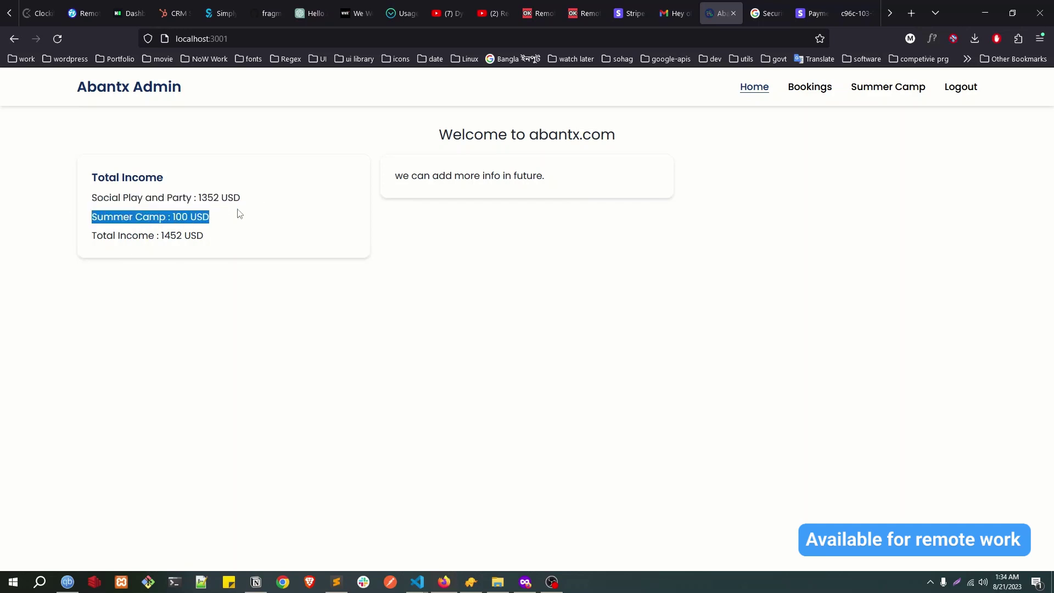
pyautogui.moveTo(95, 236); pyautogui.dragTo(230, 237)
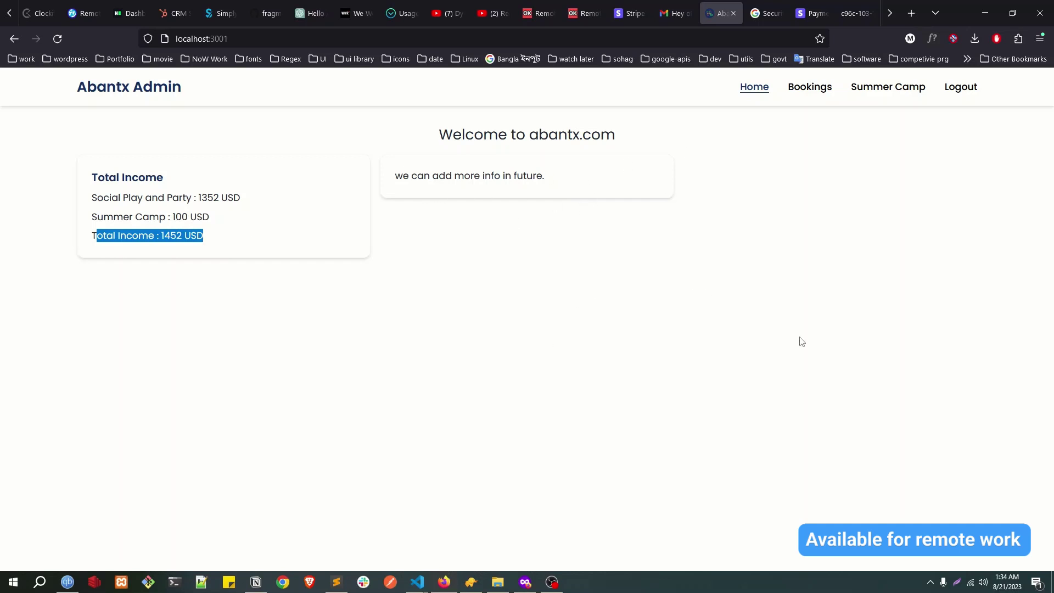
# Step: Show the admin Bookings list filtered to 25 August 2023
pyautogui.click(810, 91)
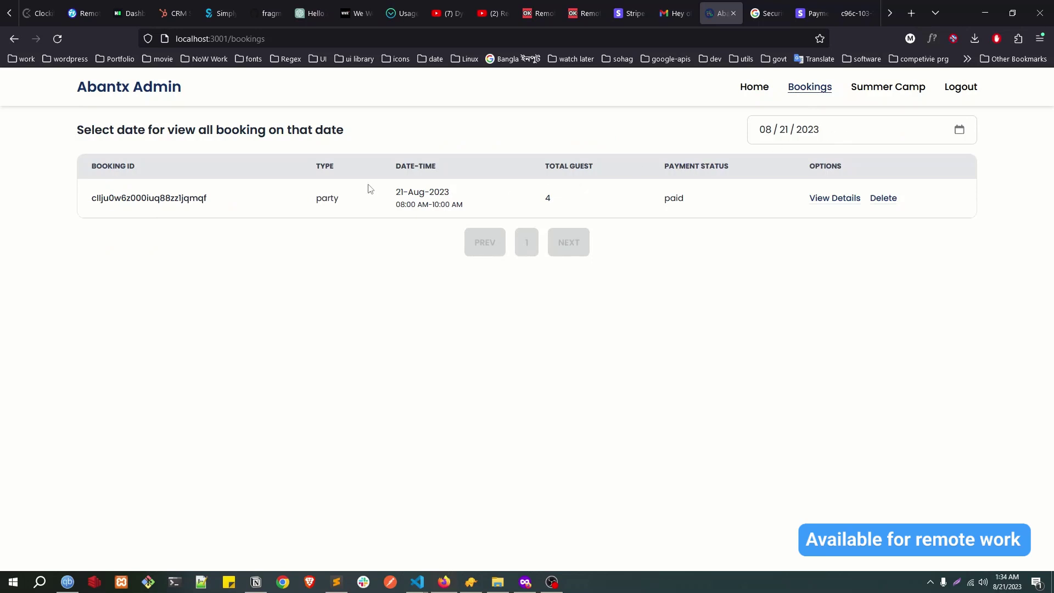
pyautogui.doubleClick(313, 199)
pyautogui.click(819, 154)
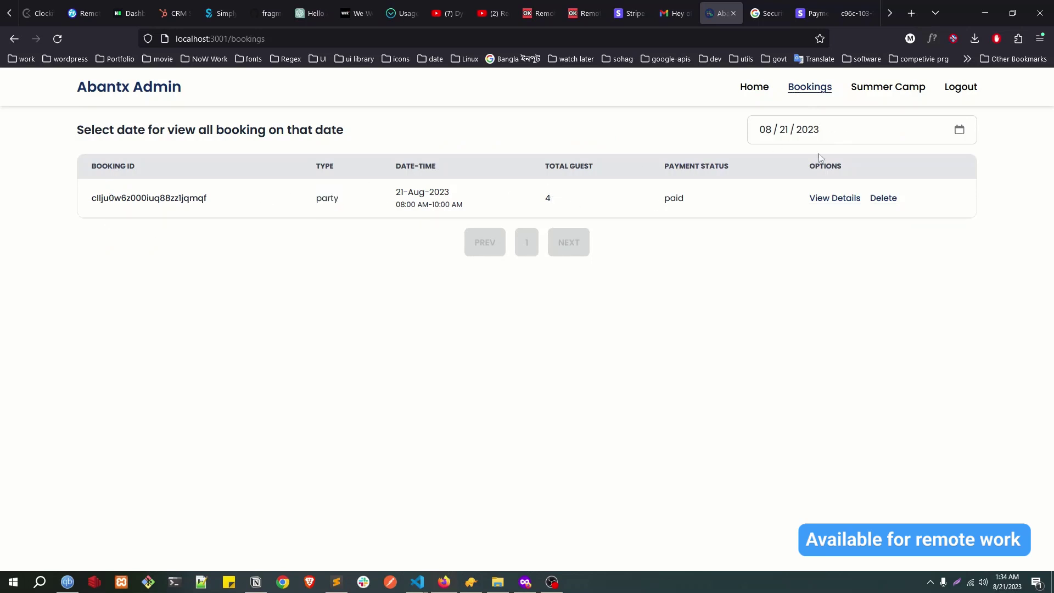
pyautogui.click(960, 130)
pyautogui.click(868, 240)
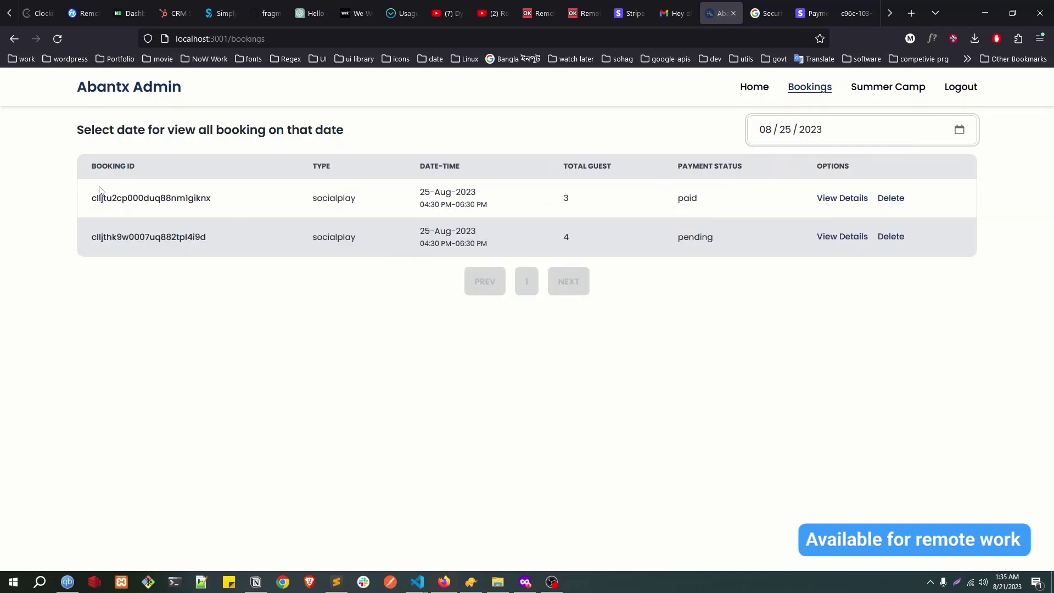
# Step: Delete the pending-payment socialplay booking and confirm
pyautogui.moveTo(100, 190); pyautogui.dragTo(353, 242)
pyautogui.click(695, 212)
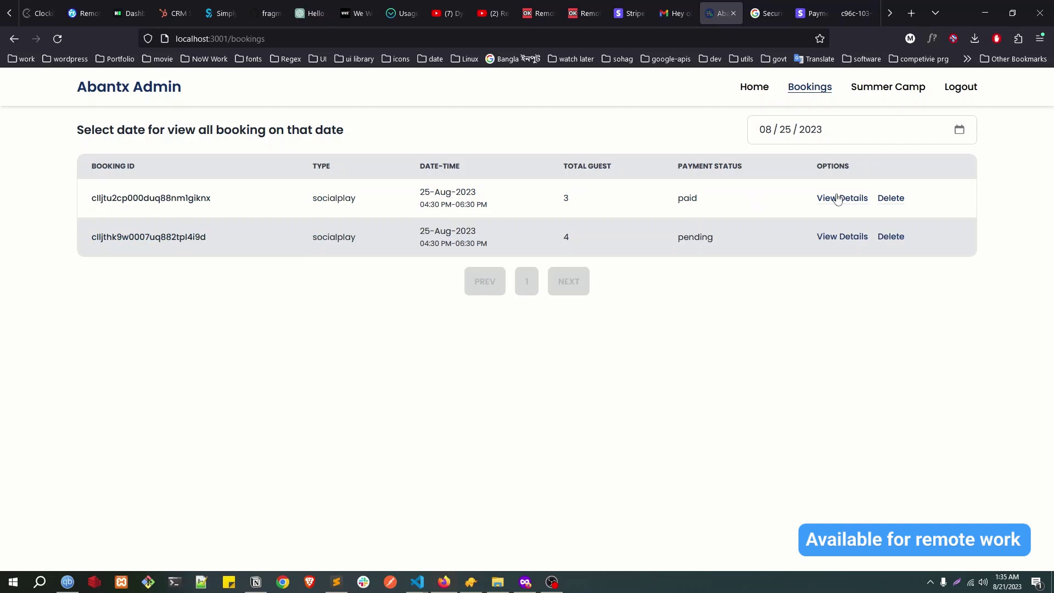
pyautogui.doubleClick(691, 240)
pyautogui.click(892, 236)
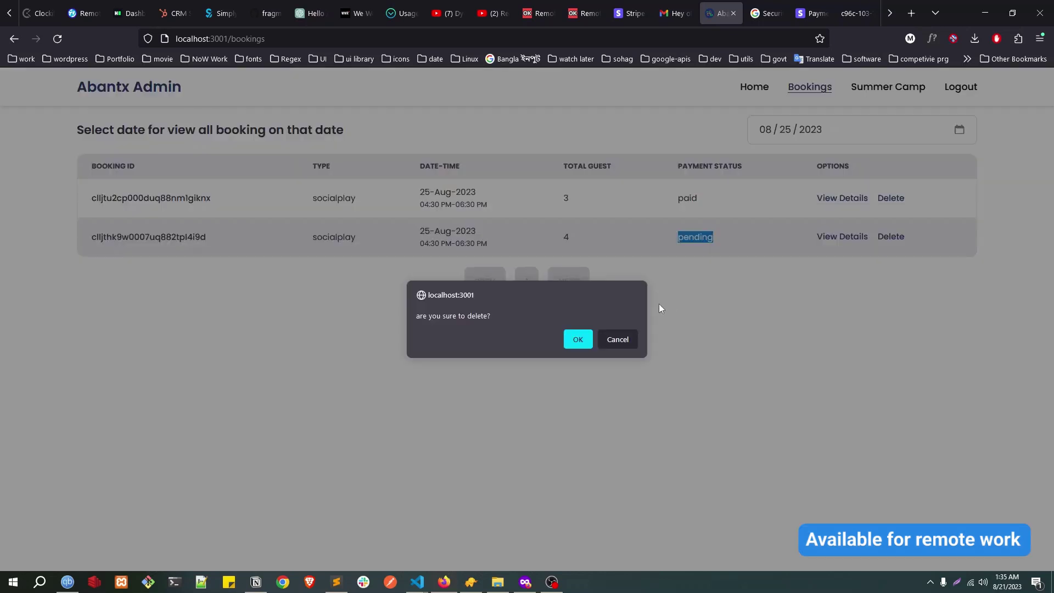
pyautogui.click(583, 336)
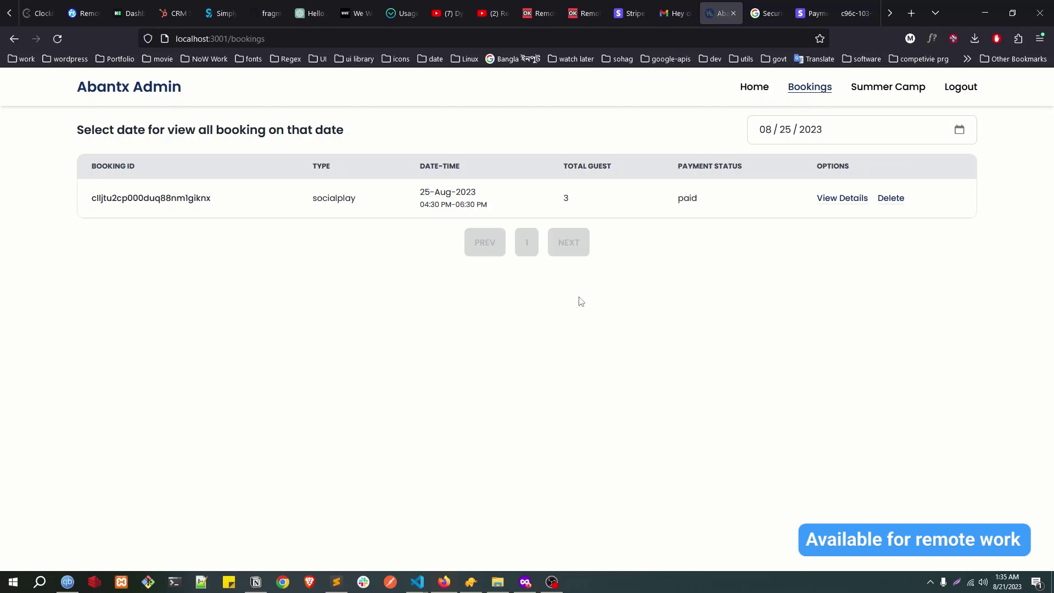
# Step: Review the paid socialplay booking's guests and time, then the summer camp booking's kid info
pyautogui.click(852, 200)
pyautogui.moveTo(168, 265); pyautogui.dragTo(666, 369)
pyautogui.moveTo(169, 235); pyautogui.dragTo(583, 223)
pyautogui.click(876, 93)
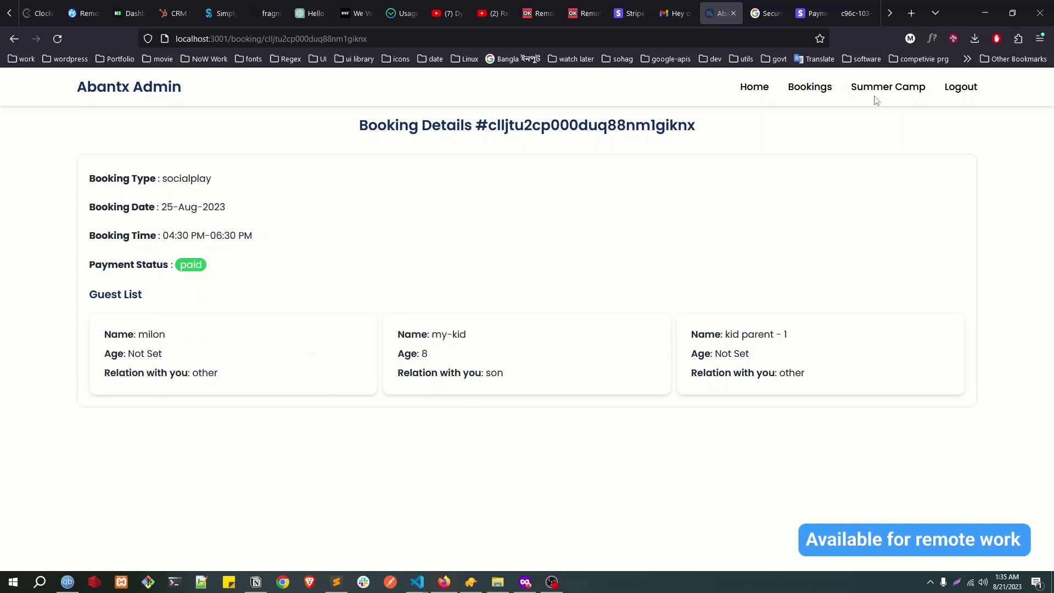
pyautogui.moveTo(139, 263); pyautogui.dragTo(854, 257)
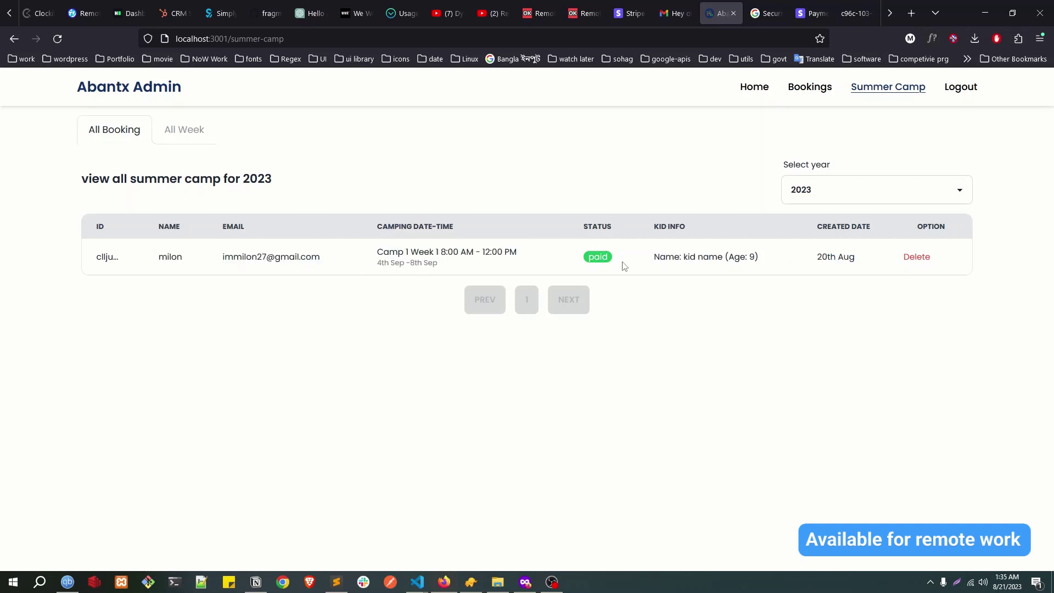
pyautogui.moveTo(675, 256); pyautogui.dragTo(740, 256)
# Step: Browse All Weeks (Camp 1 Week 1, Week 2), cancelling the add and edit forms, then go Home
pyautogui.click(172, 143)
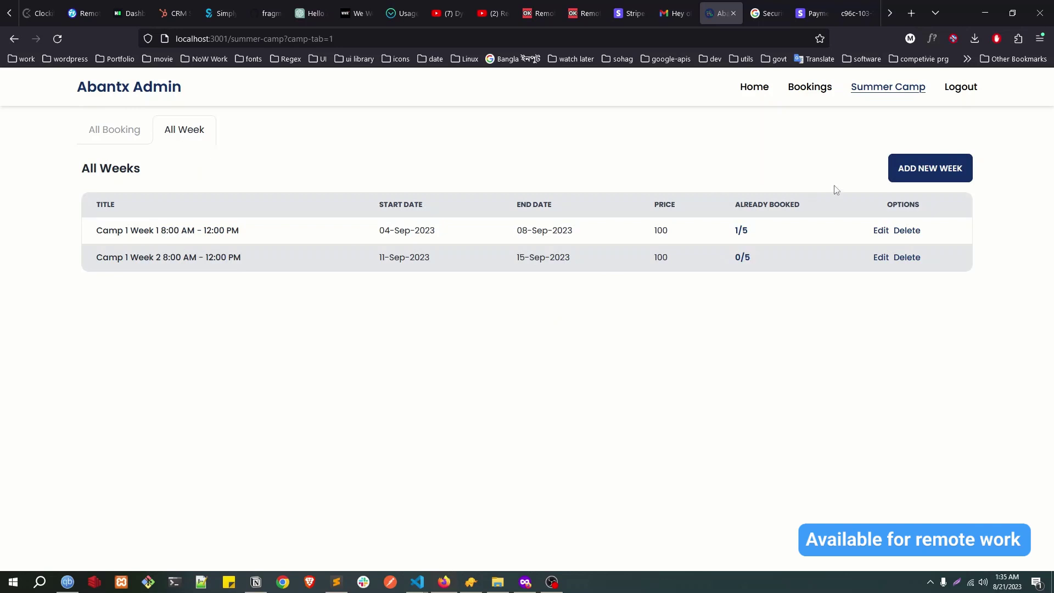
pyautogui.click(958, 171)
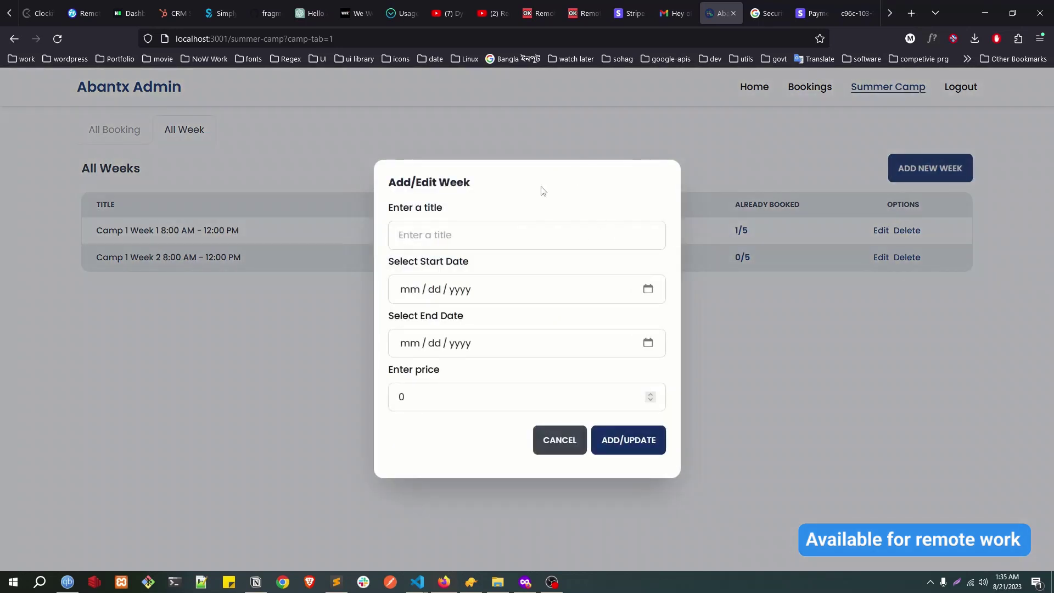
pyautogui.click(551, 446)
pyautogui.moveTo(94, 231); pyautogui.dragTo(240, 230)
pyautogui.moveTo(65, 257); pyautogui.dragTo(275, 269)
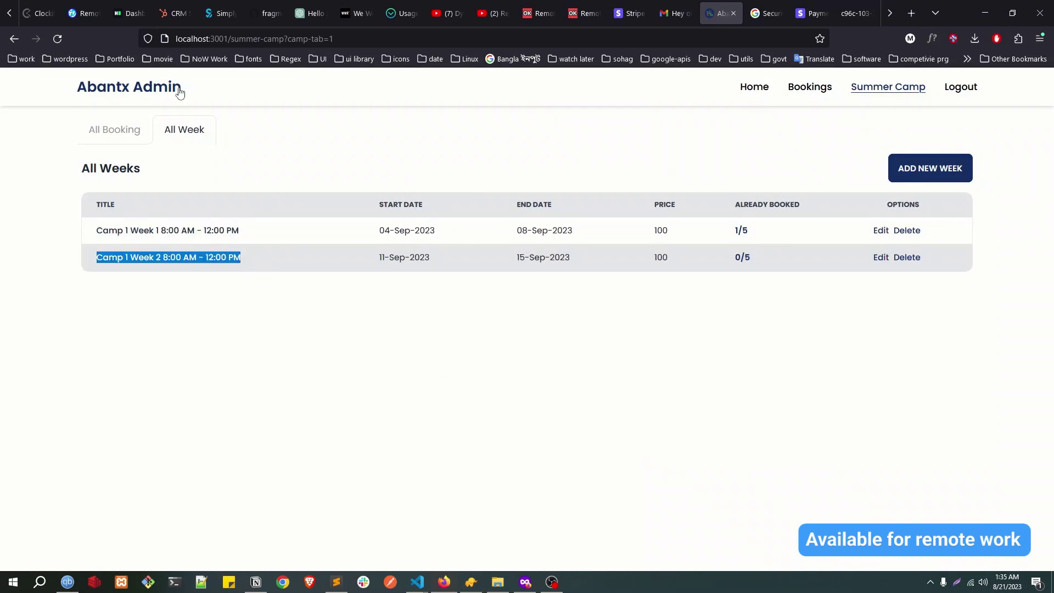
pyautogui.click(172, 241)
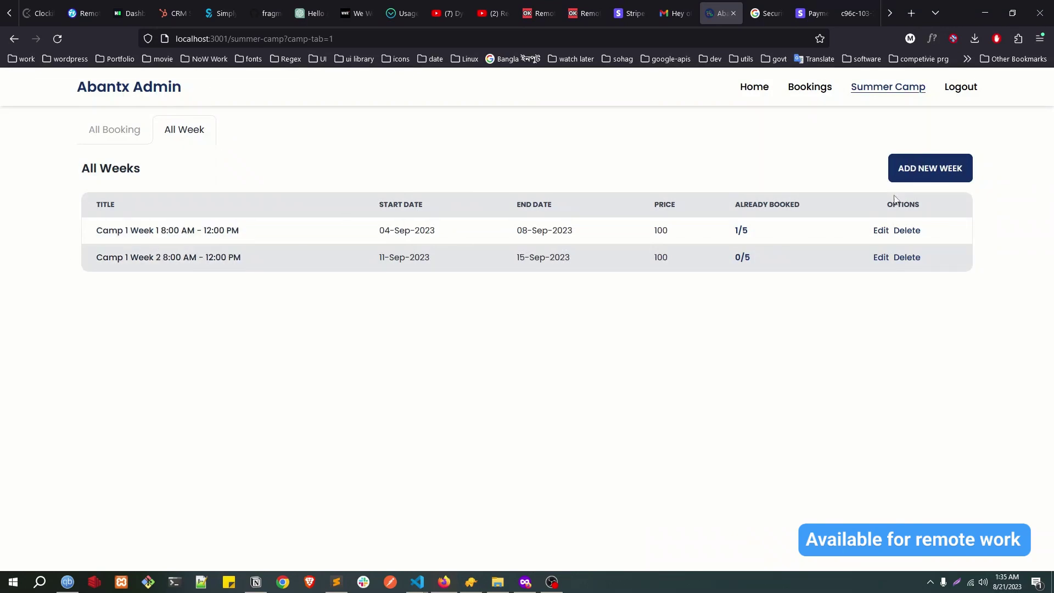
pyautogui.click(880, 231)
pyautogui.click(565, 440)
pyautogui.click(134, 88)
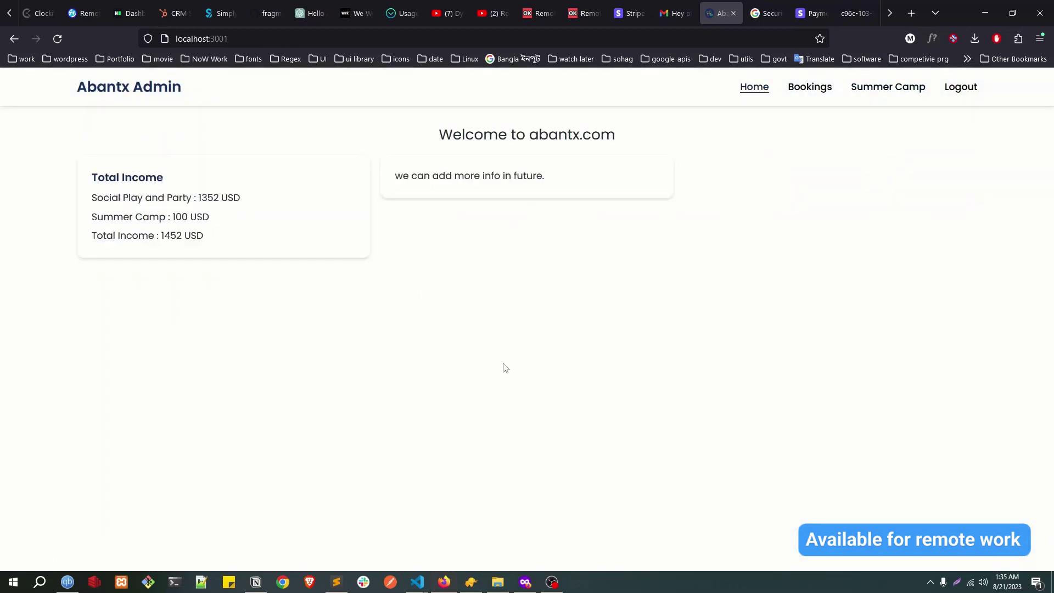
# Step: In the private window, pick socialplay from the home page, then go to the Stripe window
pyautogui.click(526, 582)
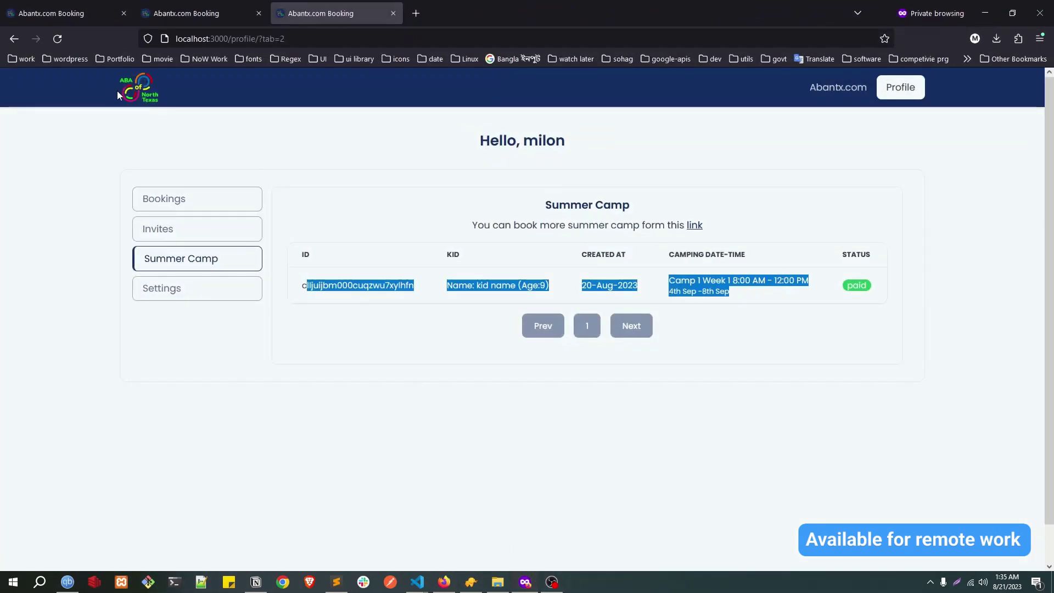
pyautogui.click(122, 89)
pyautogui.click(524, 367)
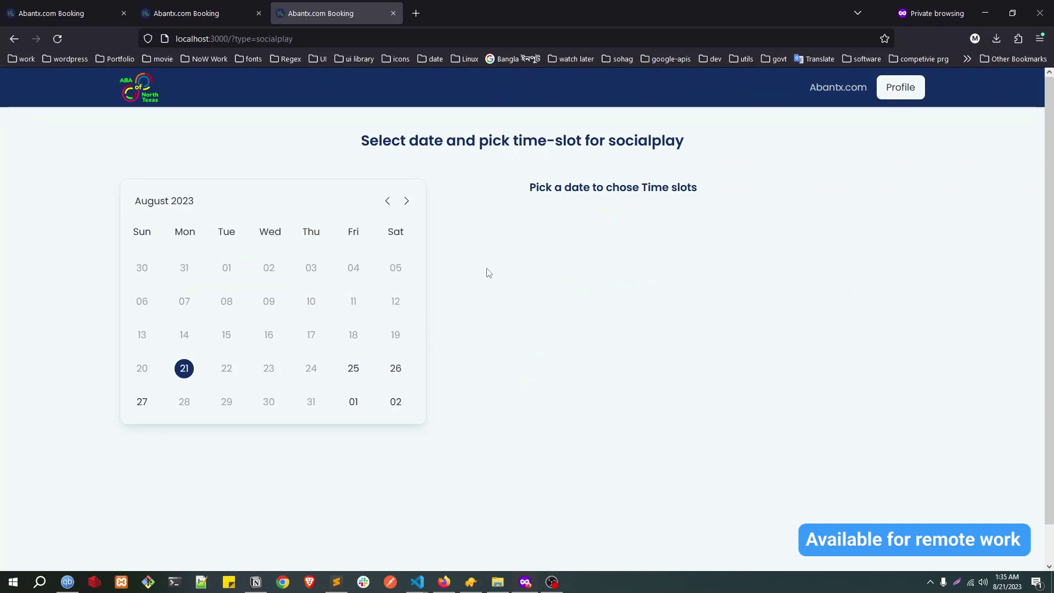
pyautogui.hotkey('alt', 'Tab')
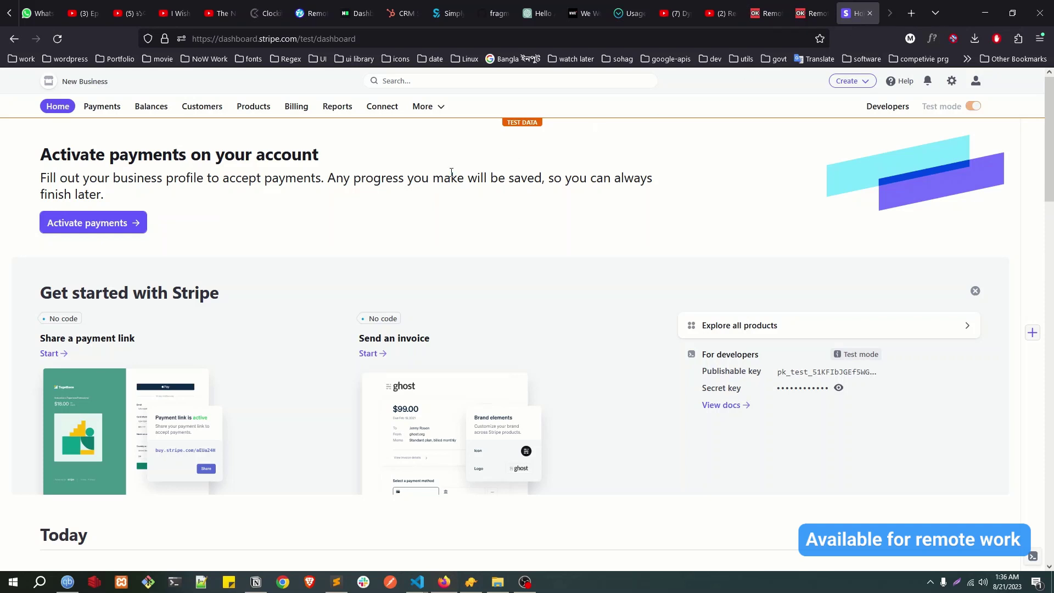
# Step: Open Stripe's Payments list of succeeded test charges
pyautogui.click(102, 106)
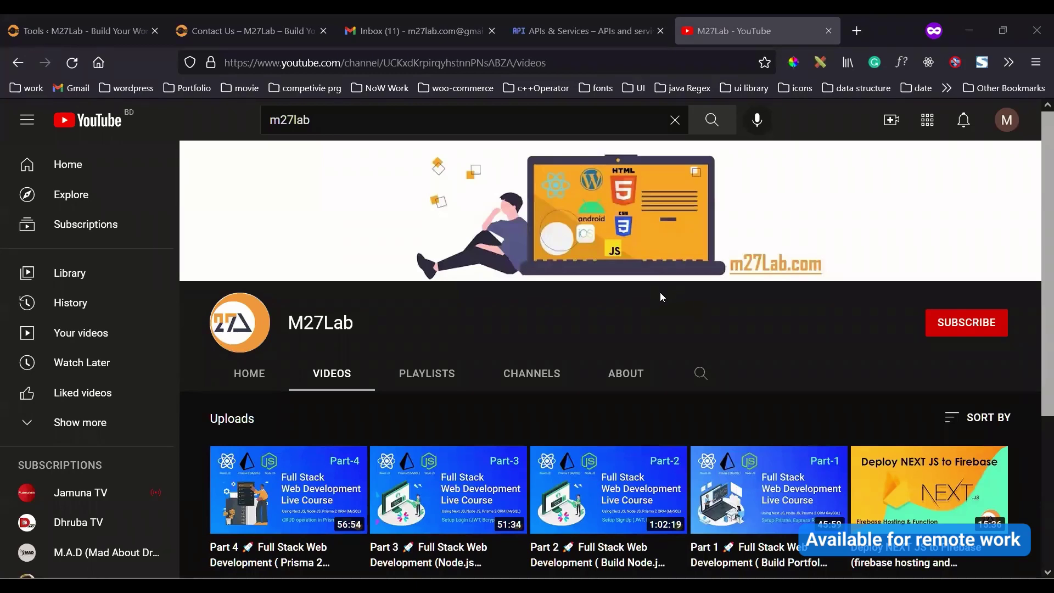
# Step: Subscribe to M27Lab and set its bell notifications to All
pyautogui.click(973, 328)
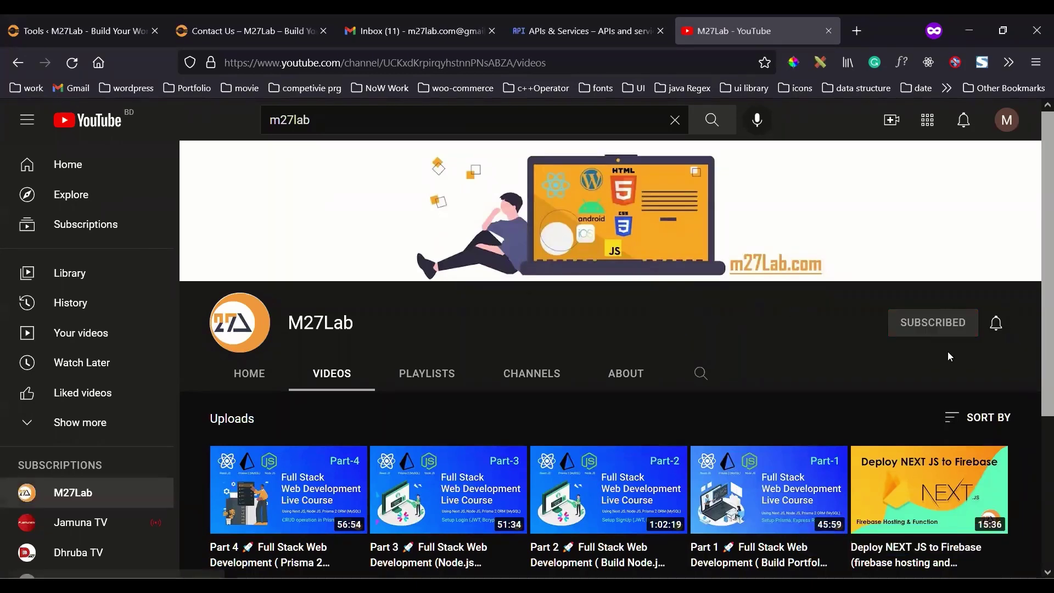
pyautogui.click(982, 328)
pyautogui.click(942, 358)
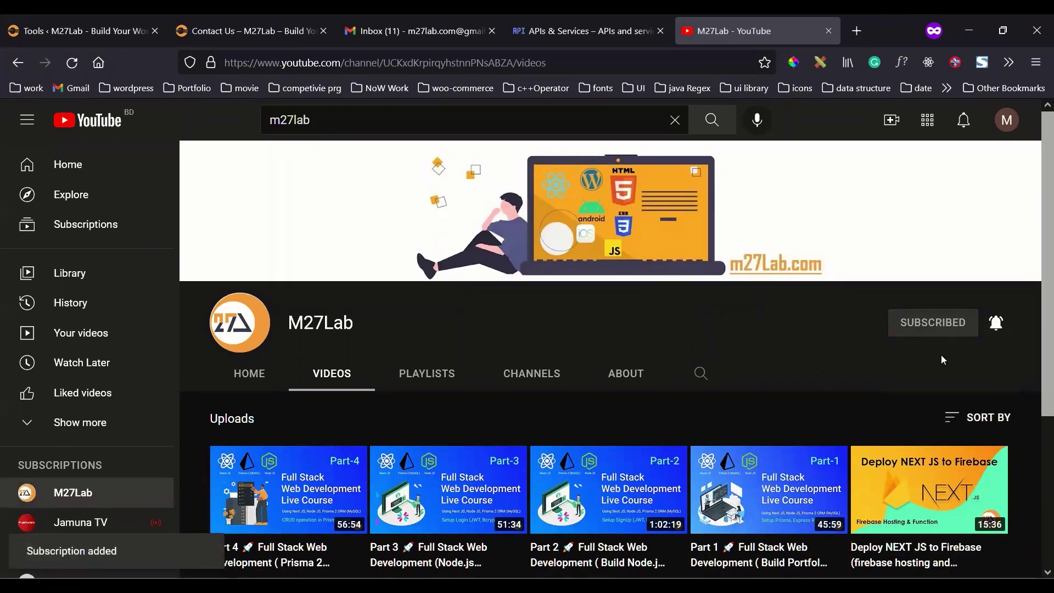